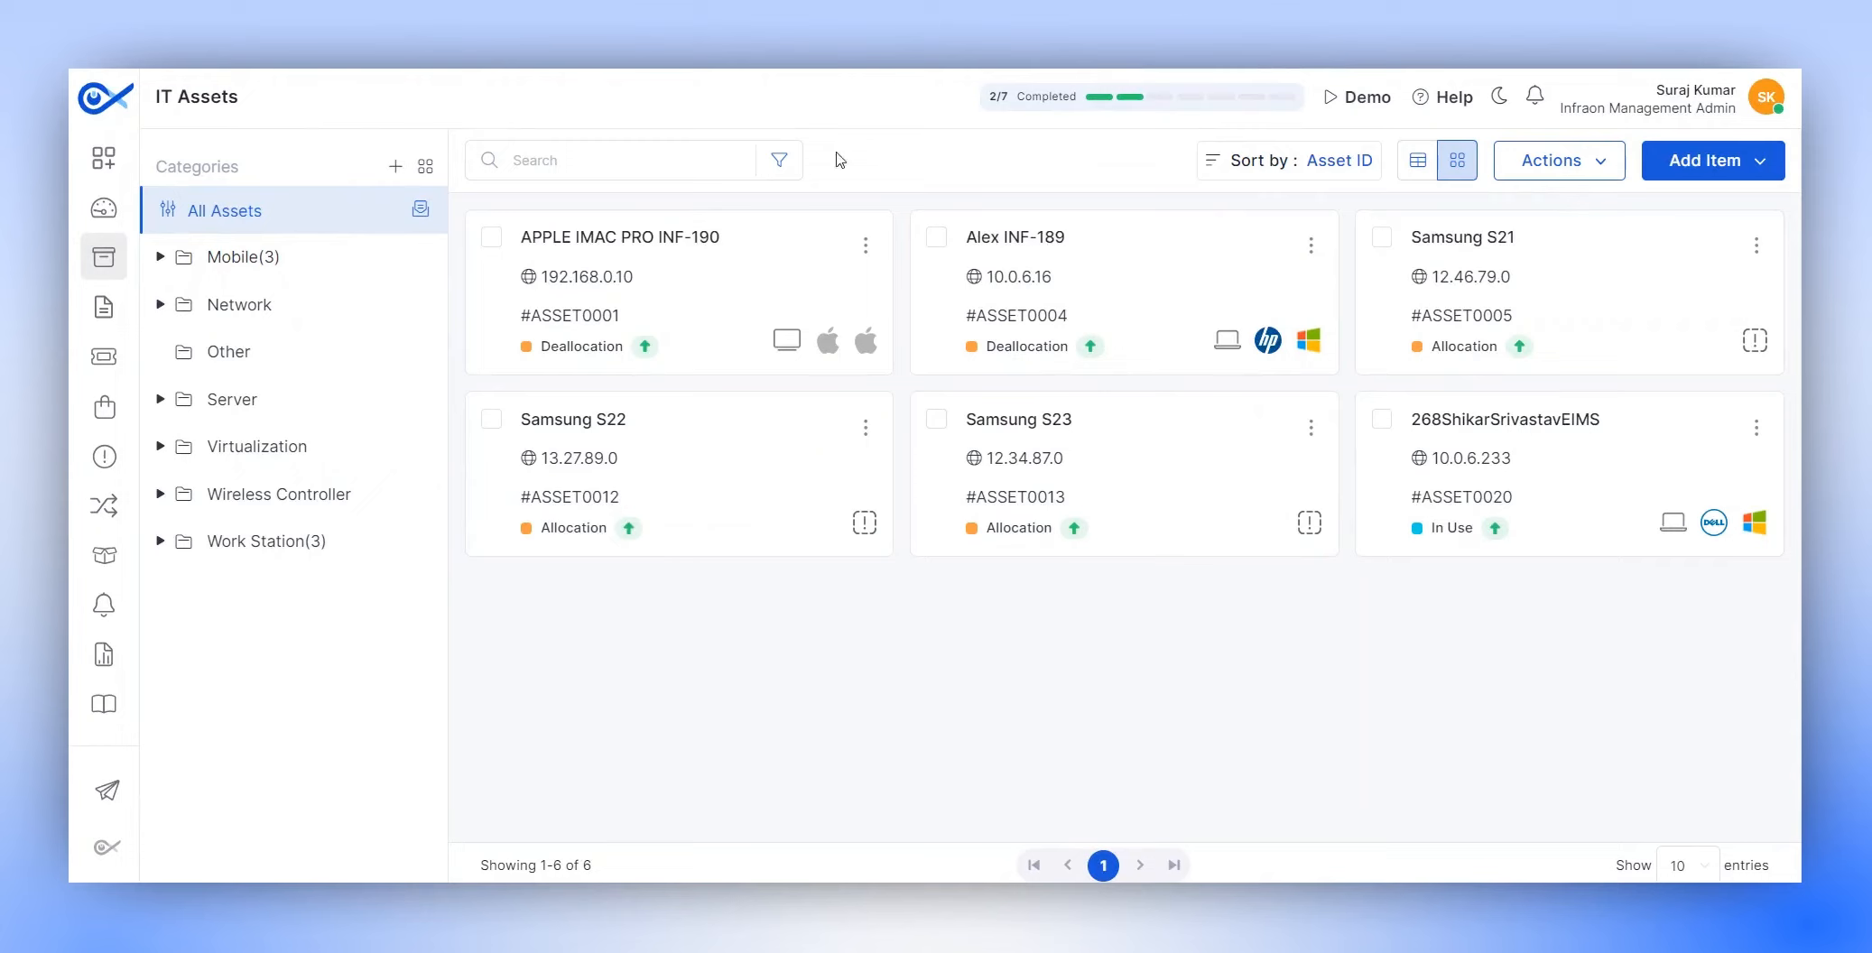
Build an asset filter condition for User Tag in Devops and close the filter without applying it.
{"action": "left_click", "coordinate": [780, 162]}
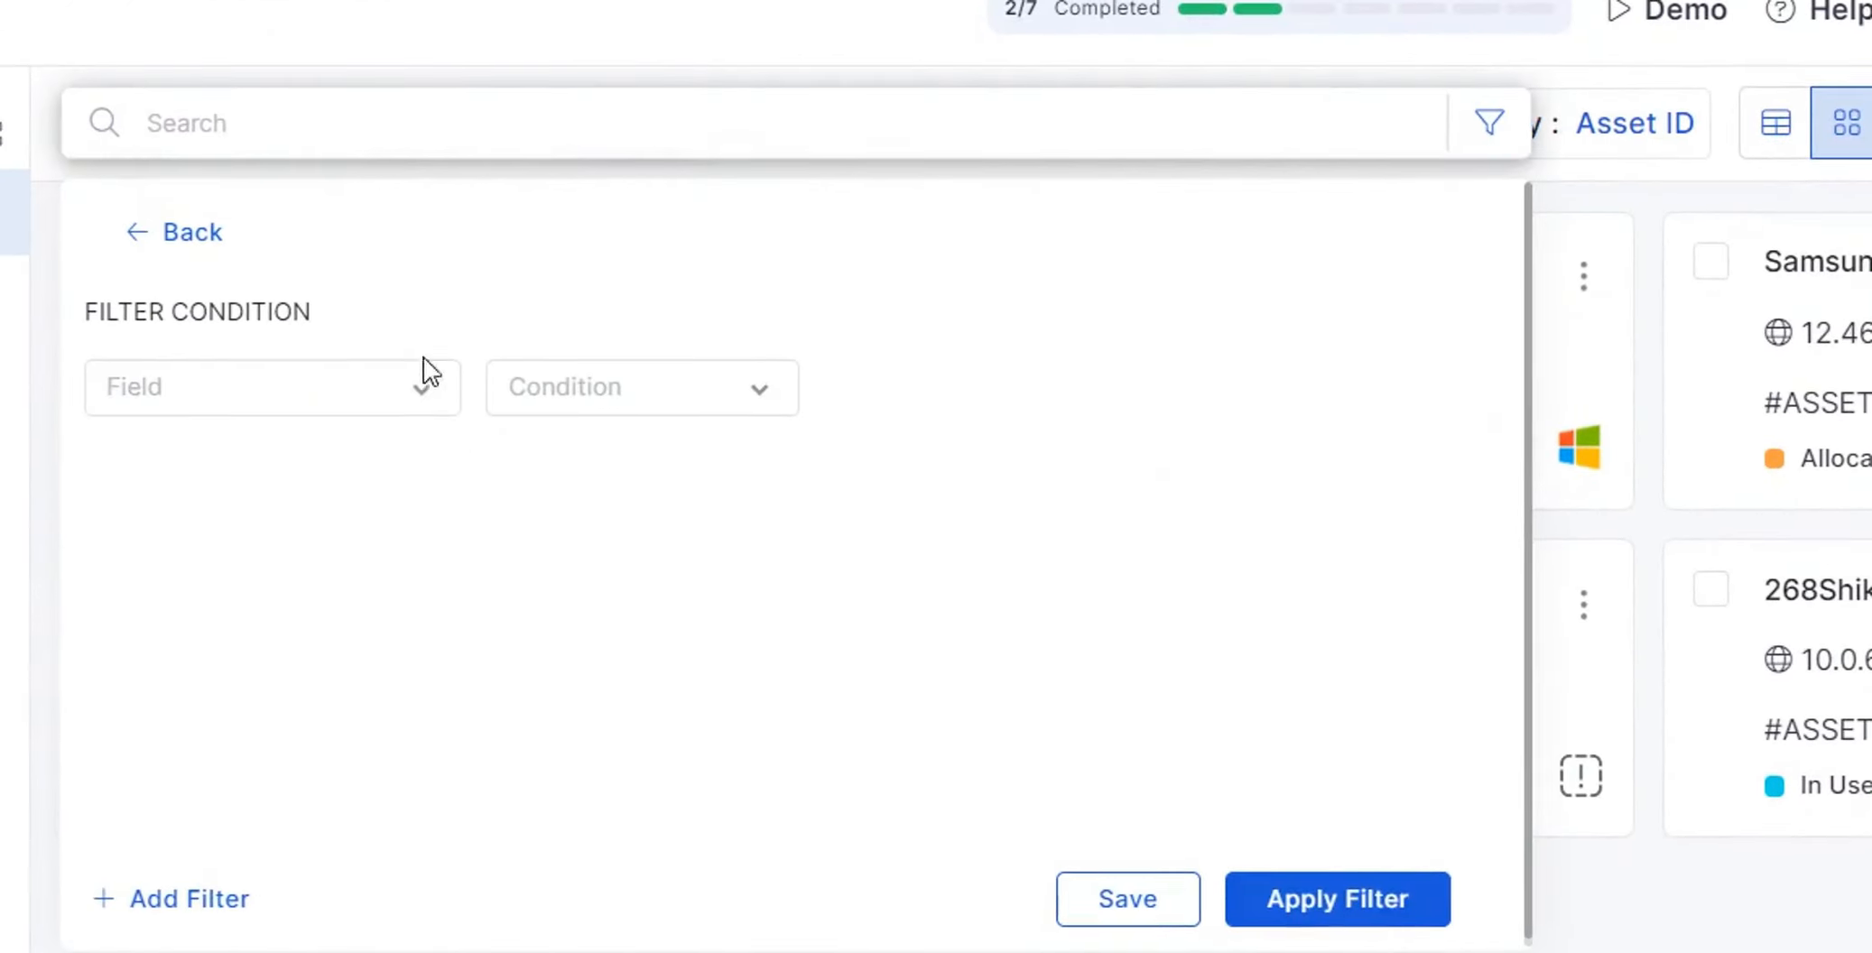
{"action": "left_click", "coordinate": [666, 304]}
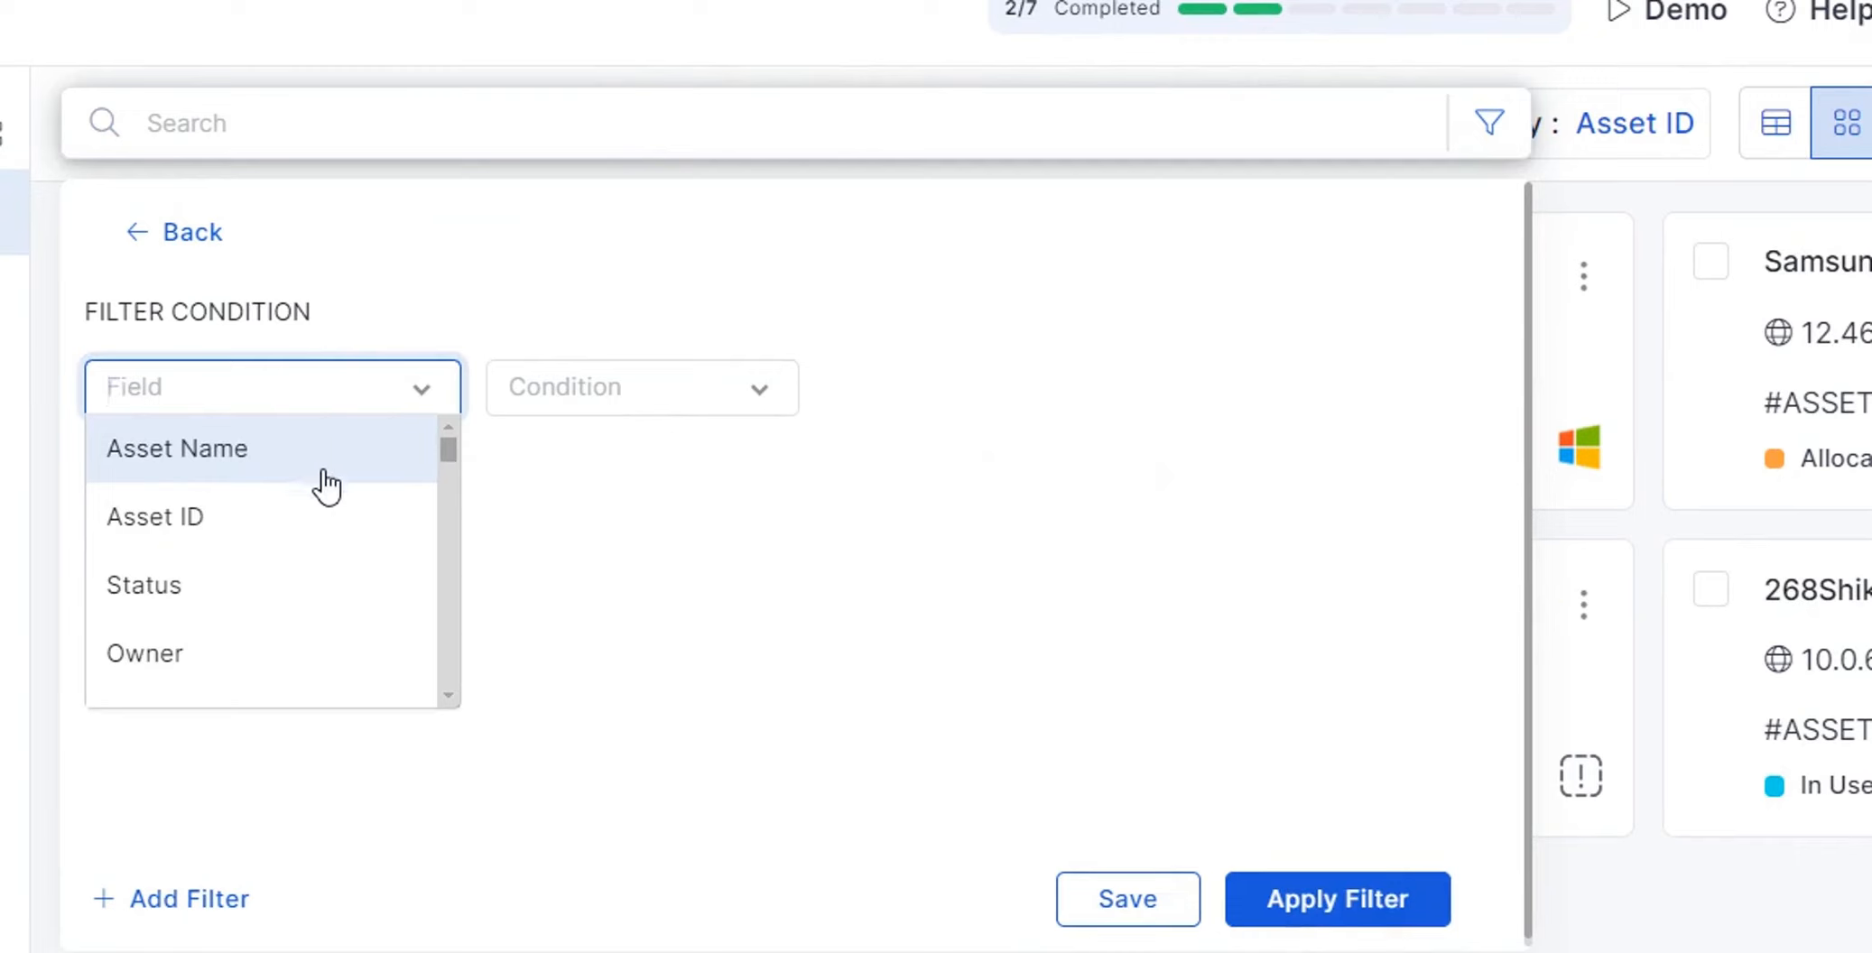
{"action": "scroll", "coordinate": [307, 522], "scroll_direction": "down", "scroll_amount": 2}
{"action": "scroll", "coordinate": [316, 523], "scroll_direction": "down", "scroll_amount": 10}
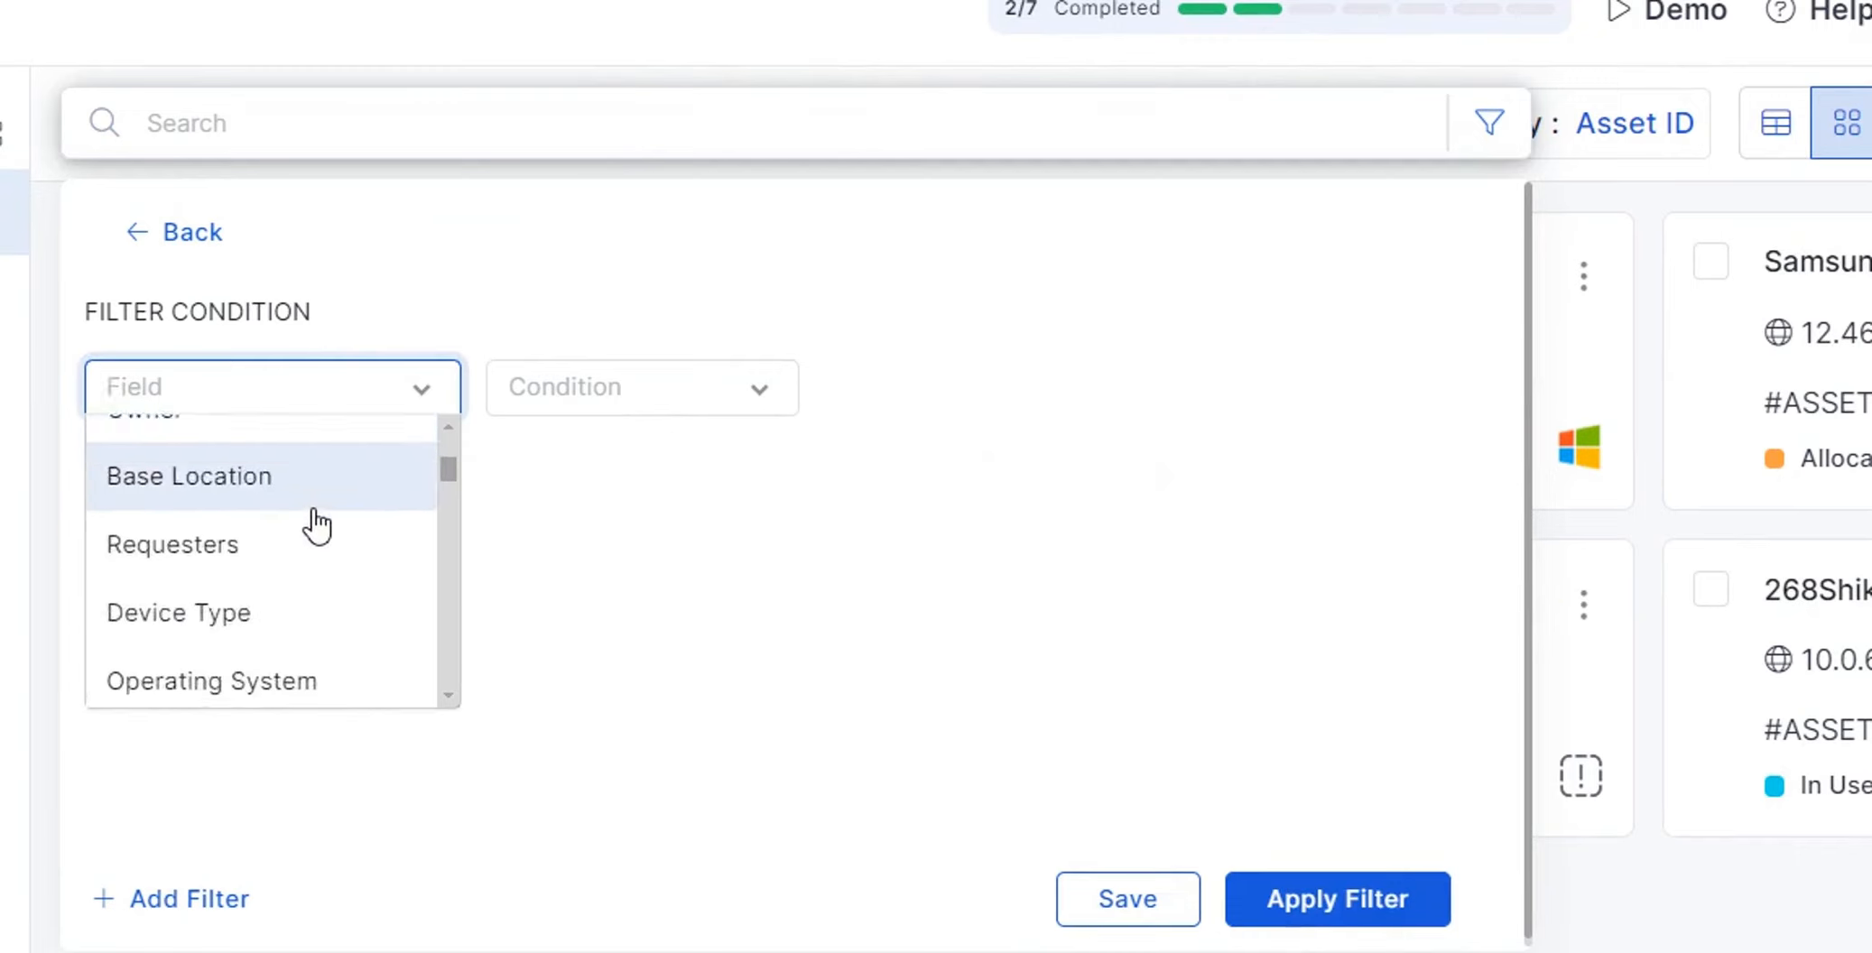
{"action": "scroll", "coordinate": [311, 524], "scroll_direction": "down", "scroll_amount": 1}
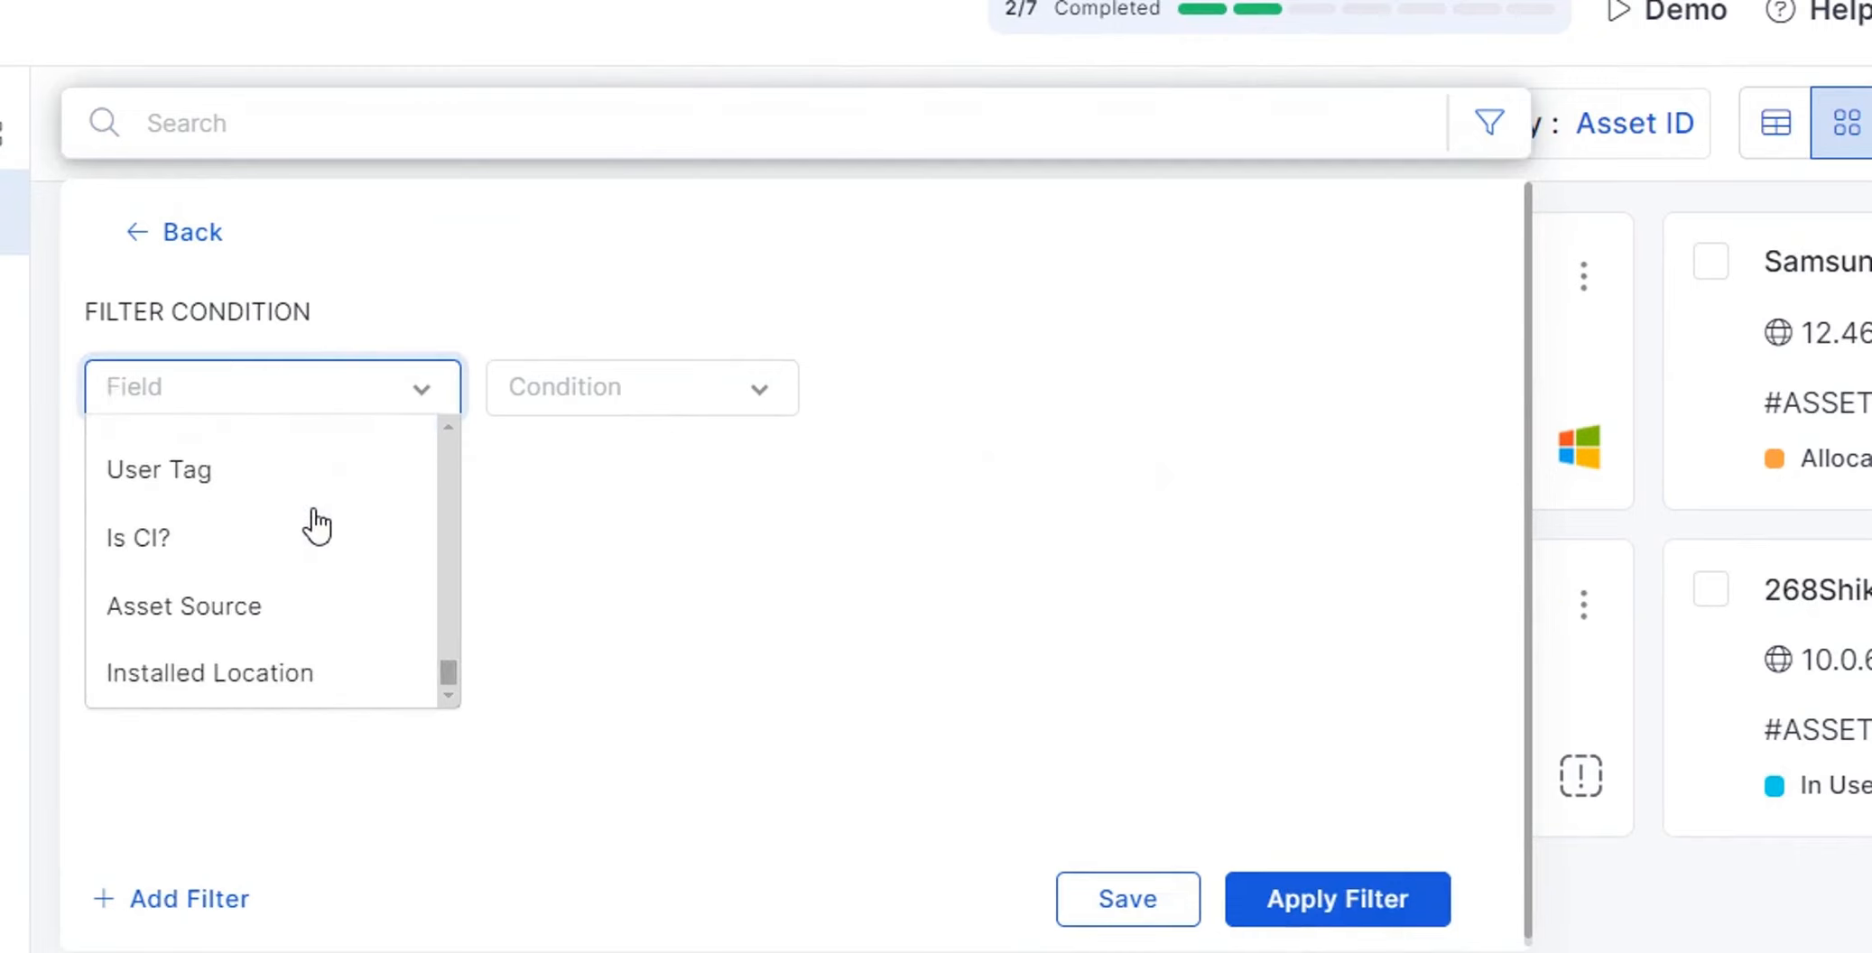
{"action": "left_click", "coordinate": [266, 471]}
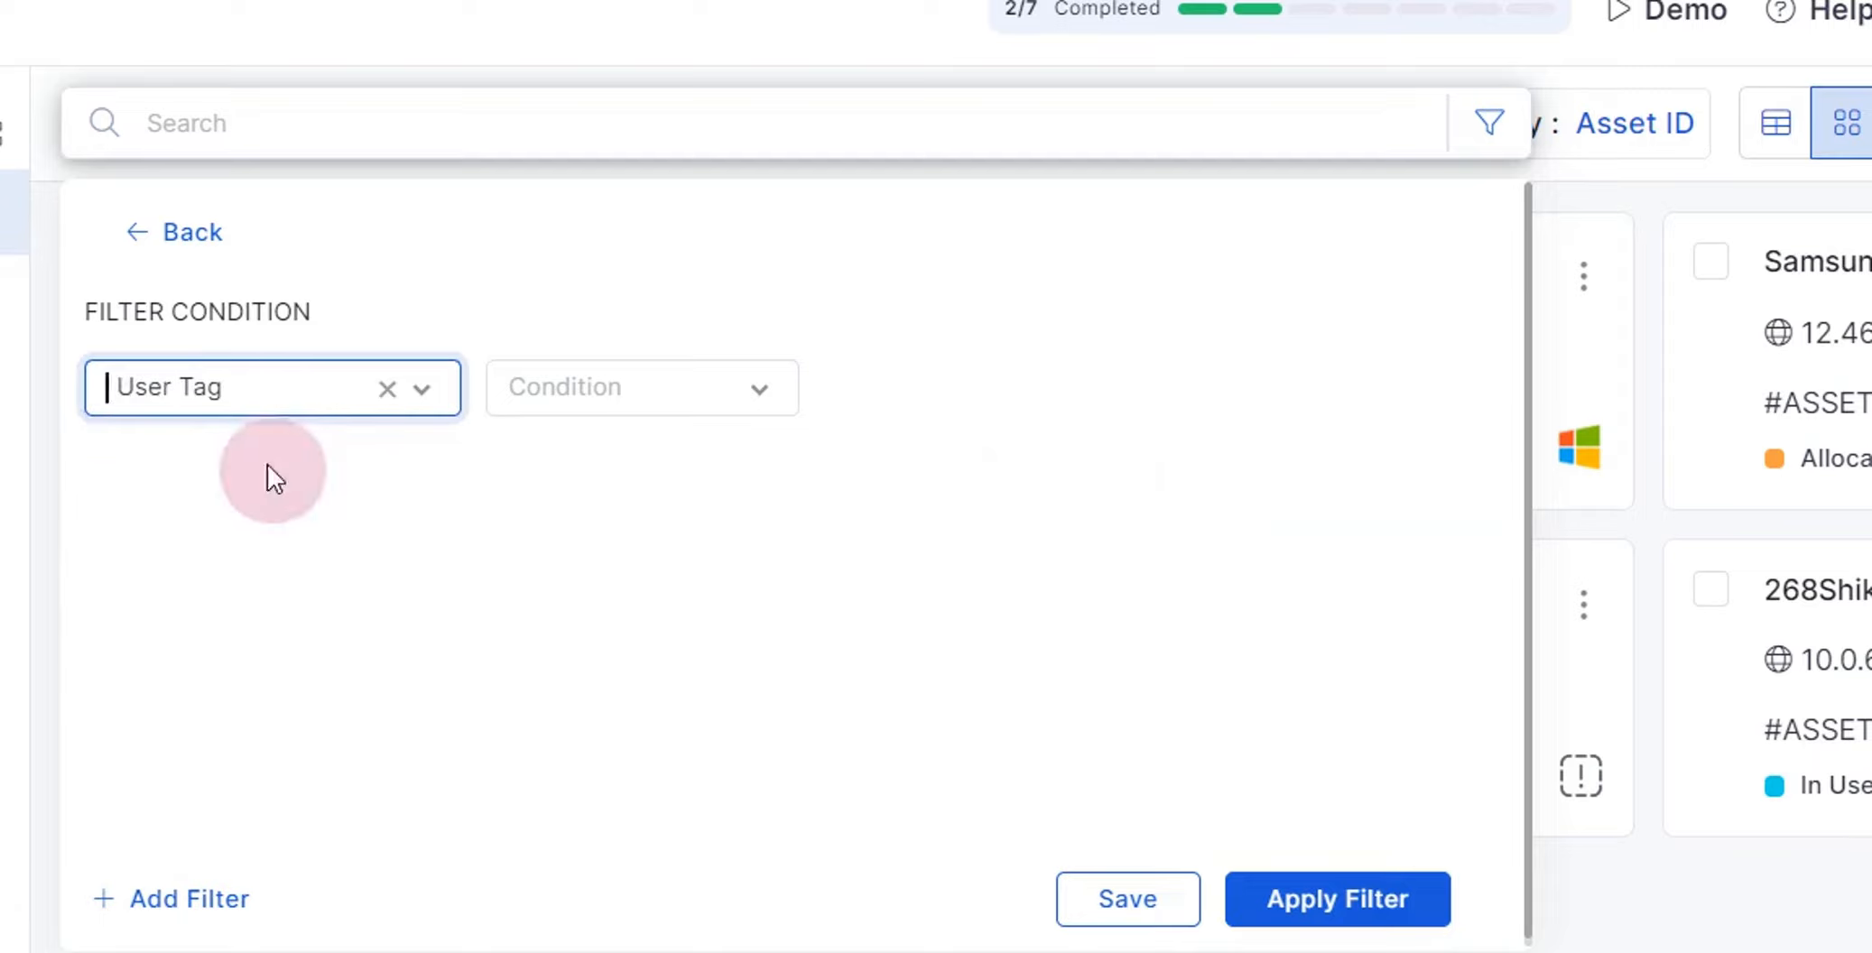
{"action": "left_click", "coordinate": [723, 390]}
{"action": "left_click", "coordinate": [629, 471]}
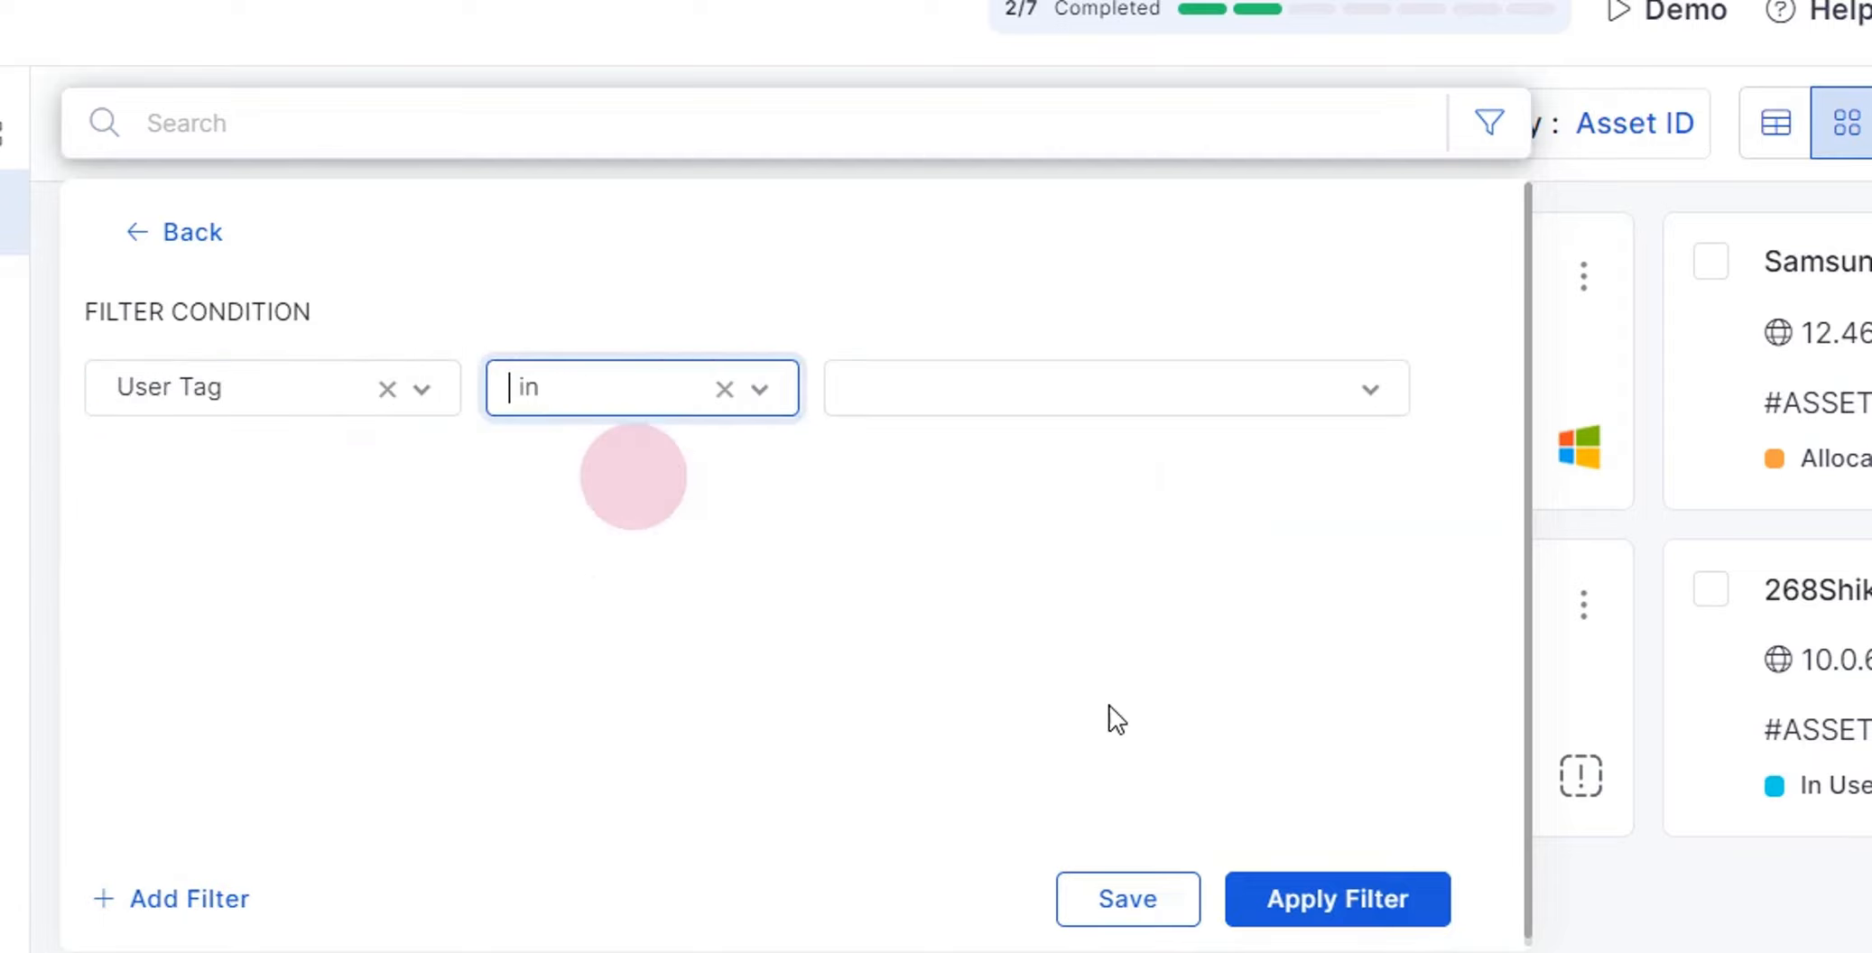
{"action": "left_click", "coordinate": [1398, 402]}
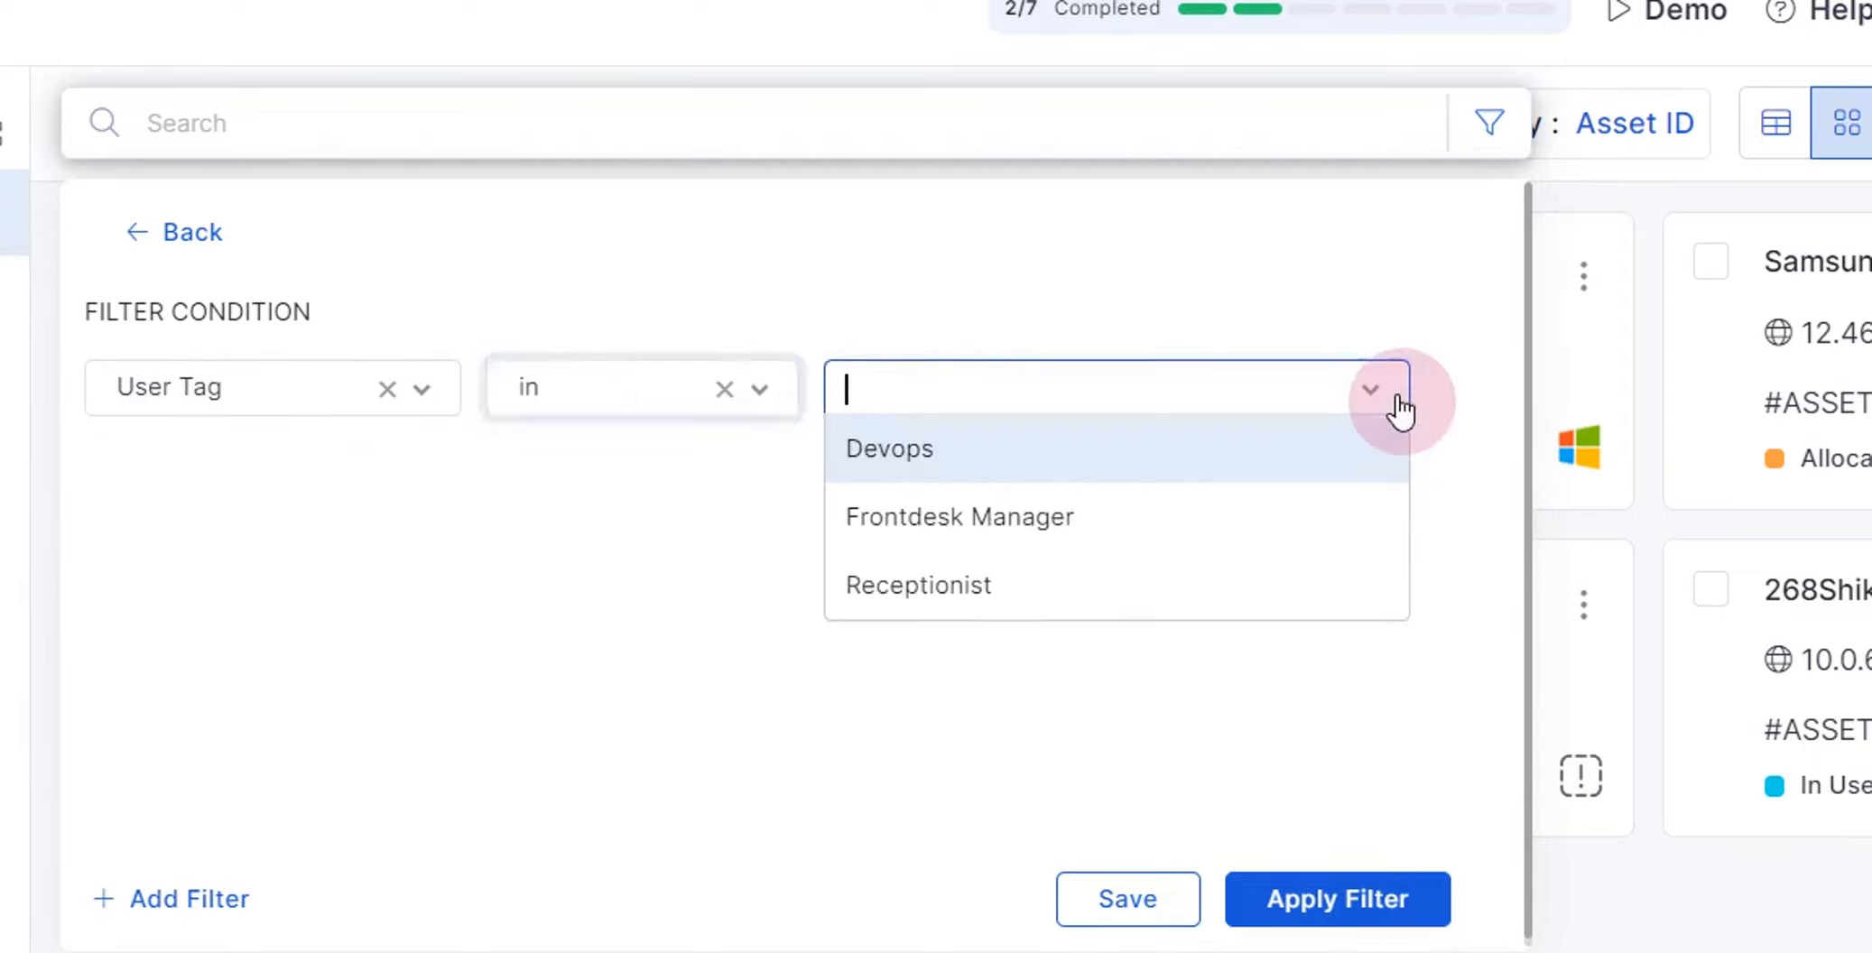
{"action": "left_click", "coordinate": [1308, 447]}
{"action": "left_click", "coordinate": [824, 702]}
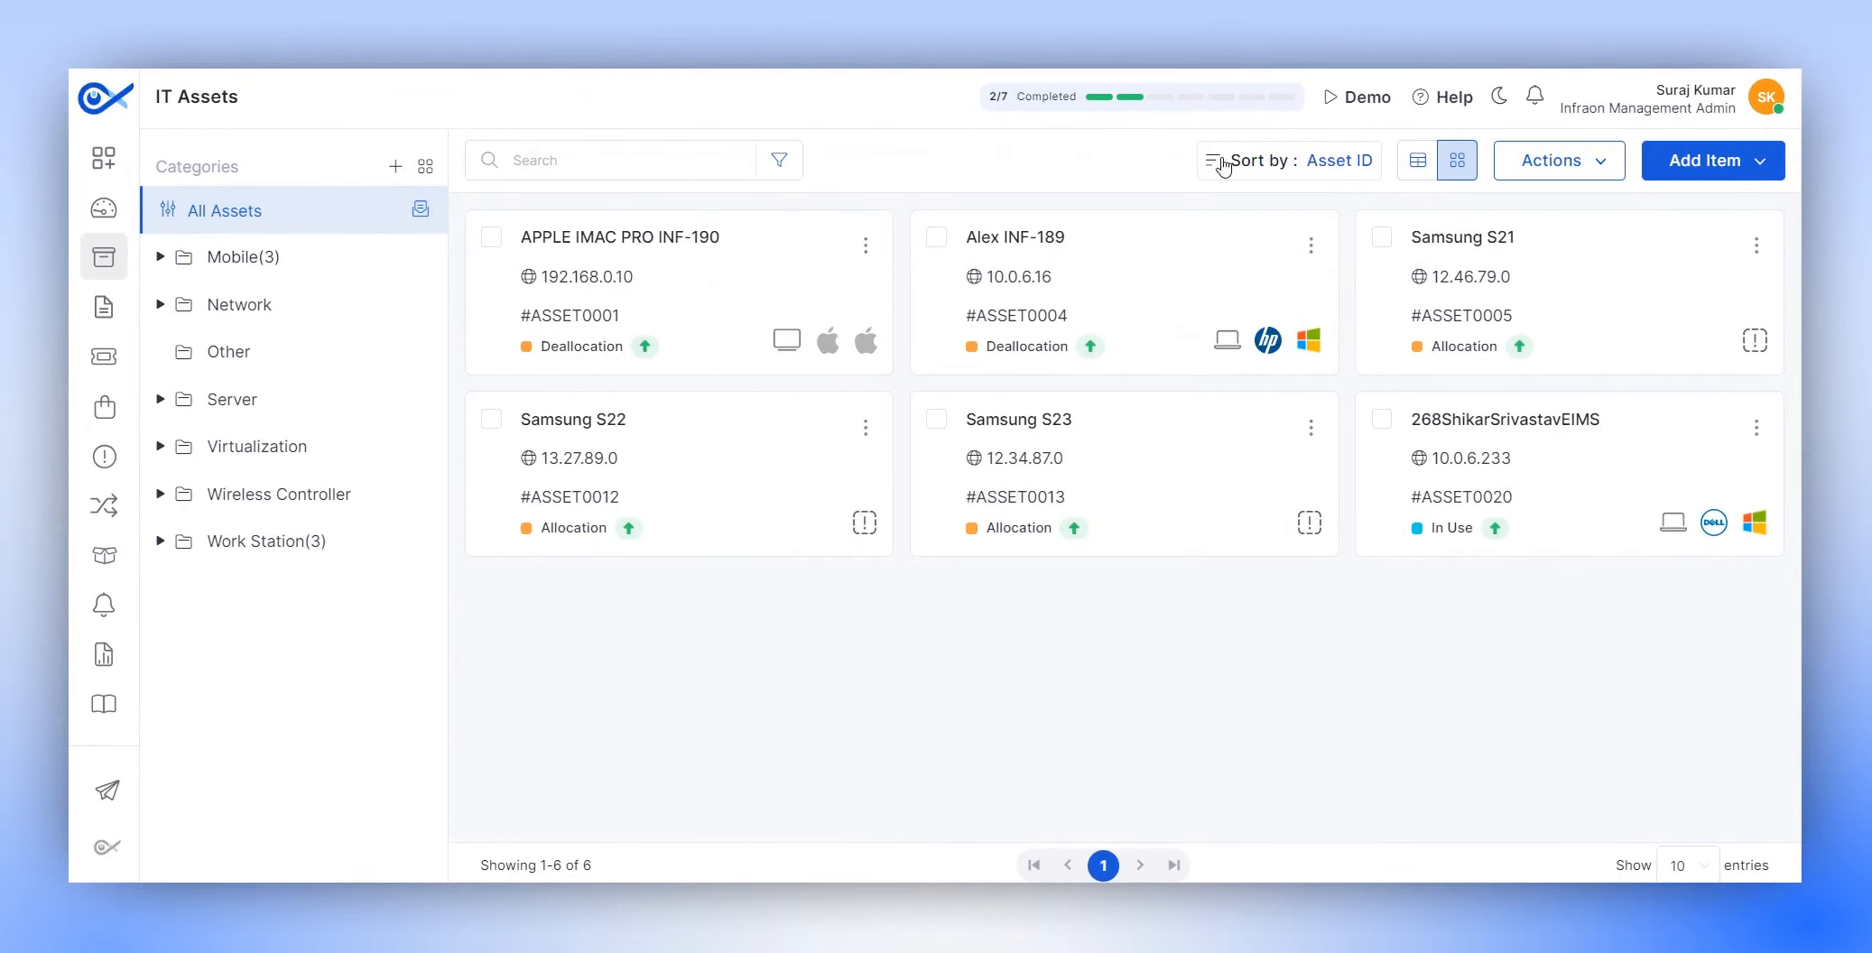
Review the available sort fields and the ascending and descending options for the asset list, keeping the current sort.
{"action": "left_click", "coordinate": [1329, 163]}
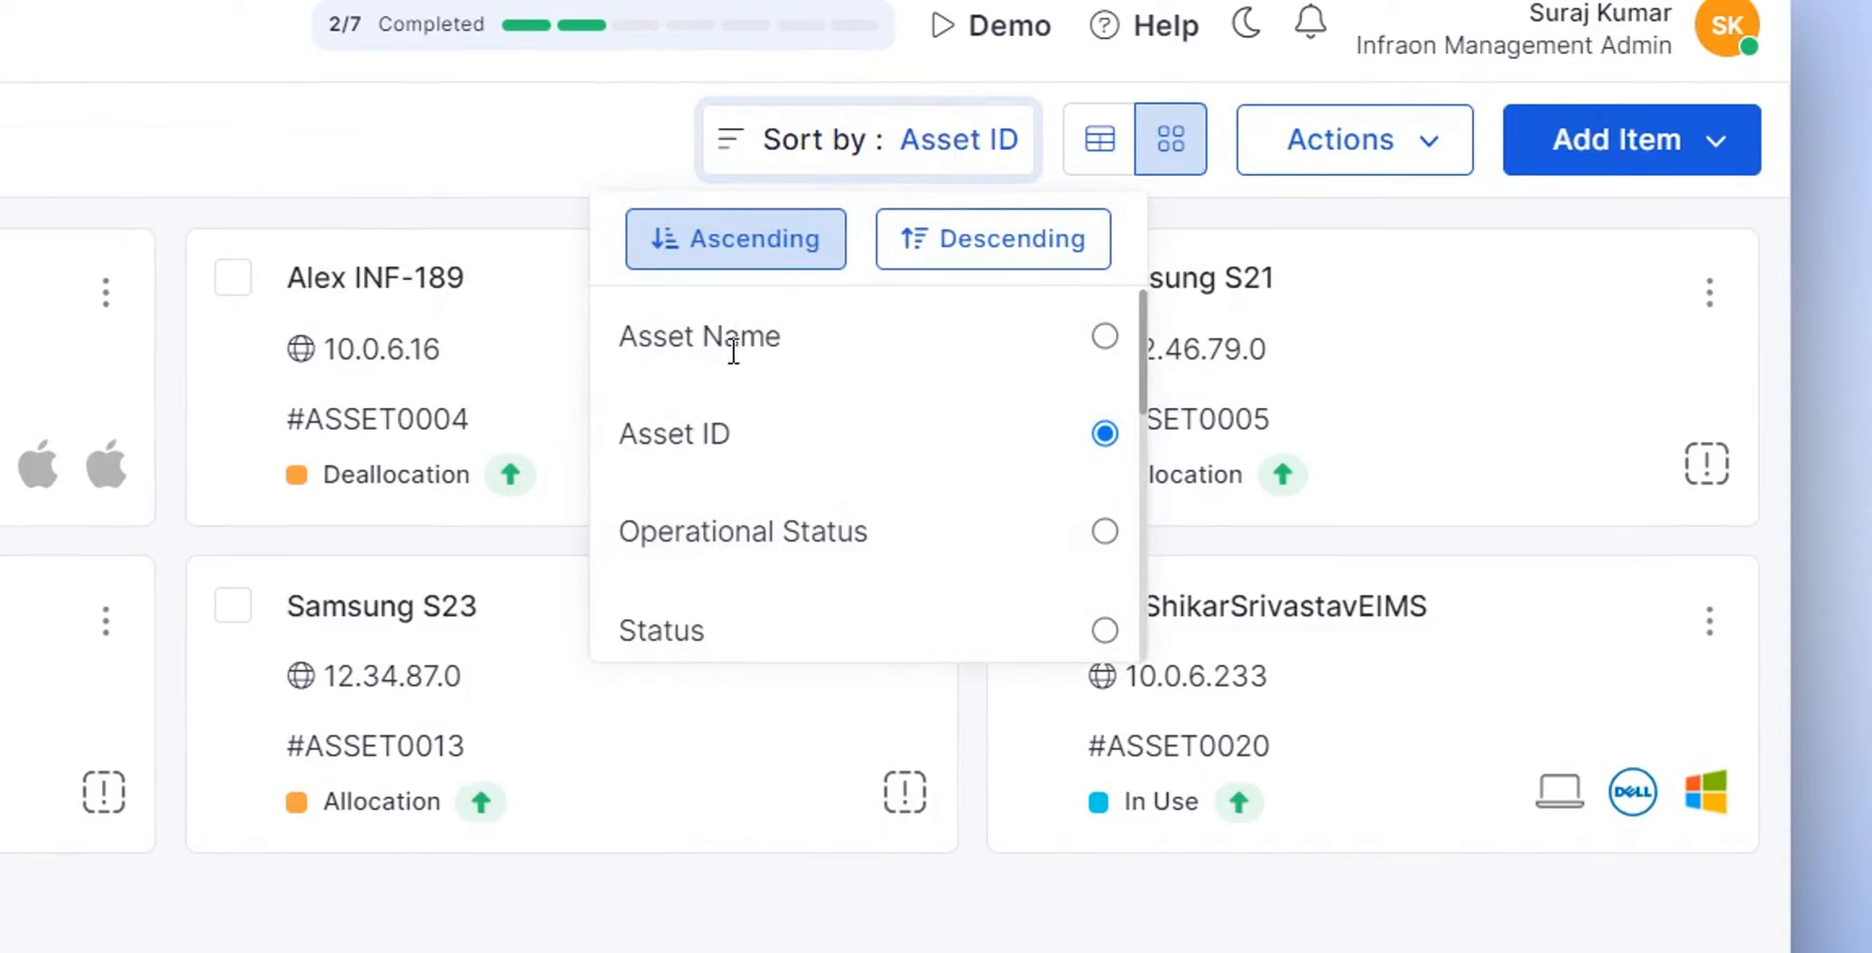
{"action": "scroll", "coordinate": [852, 530], "scroll_direction": "down", "scroll_amount": 5}
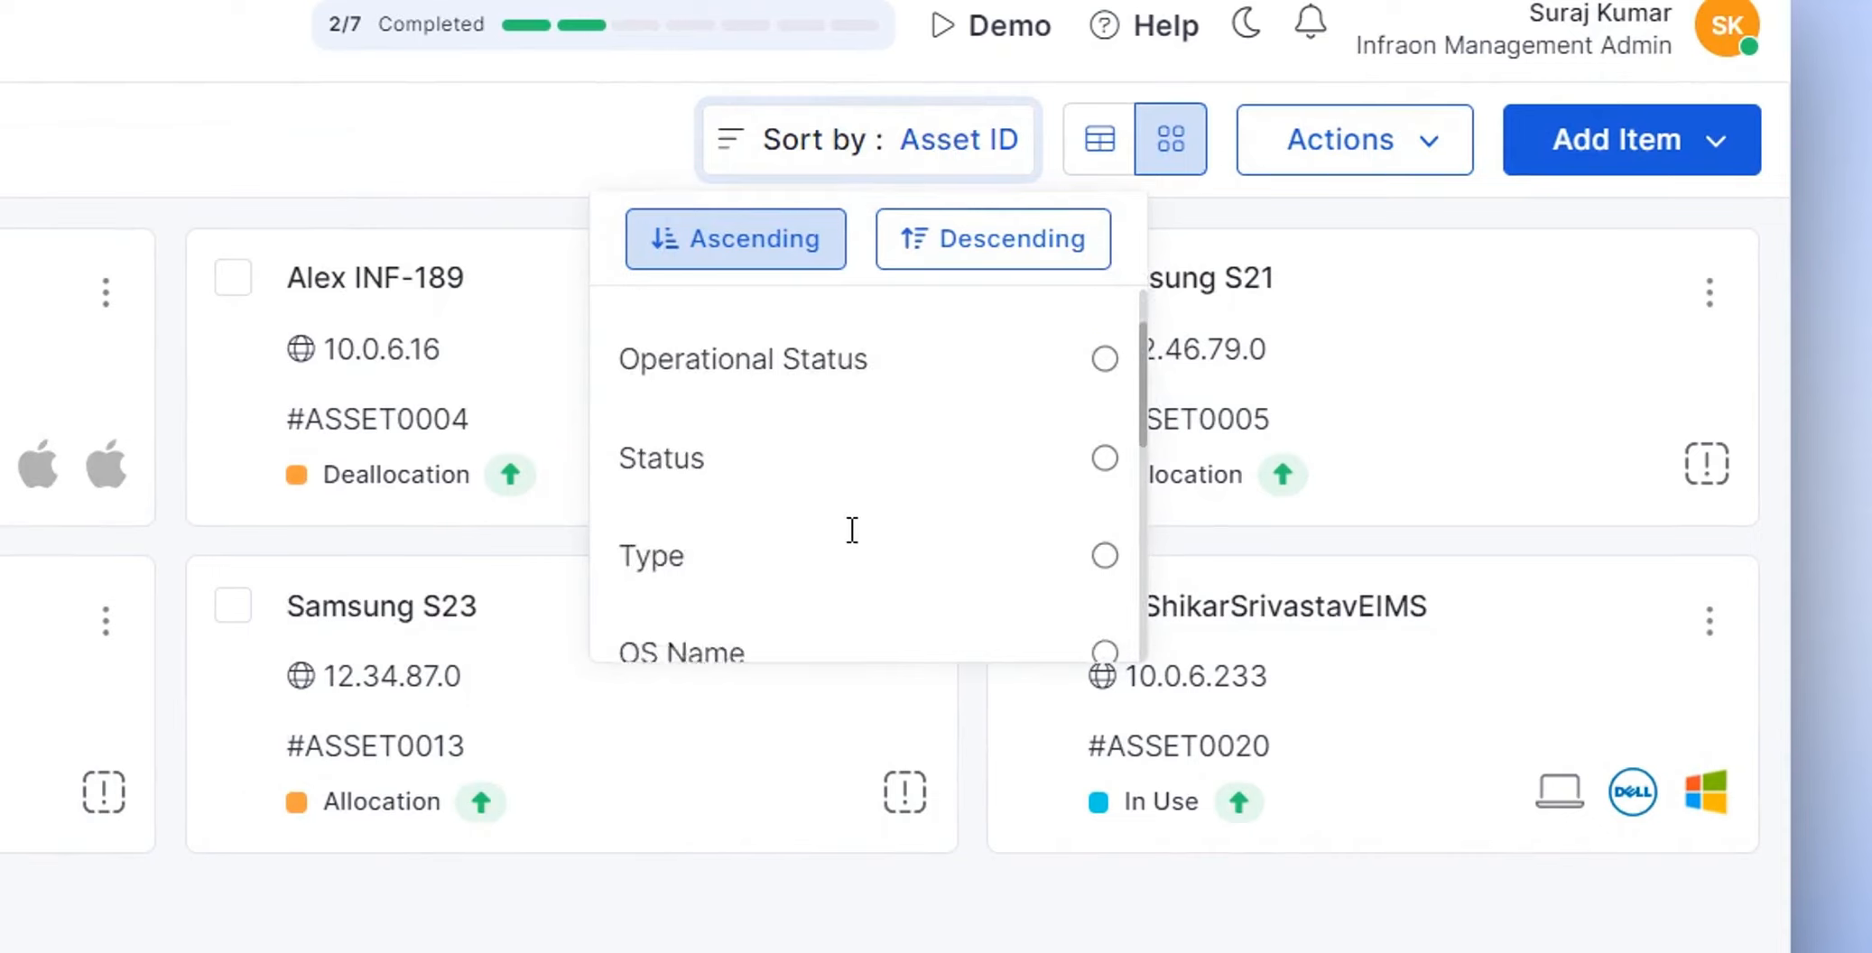
{"action": "scroll", "coordinate": [789, 528], "scroll_direction": "down", "scroll_amount": 4}
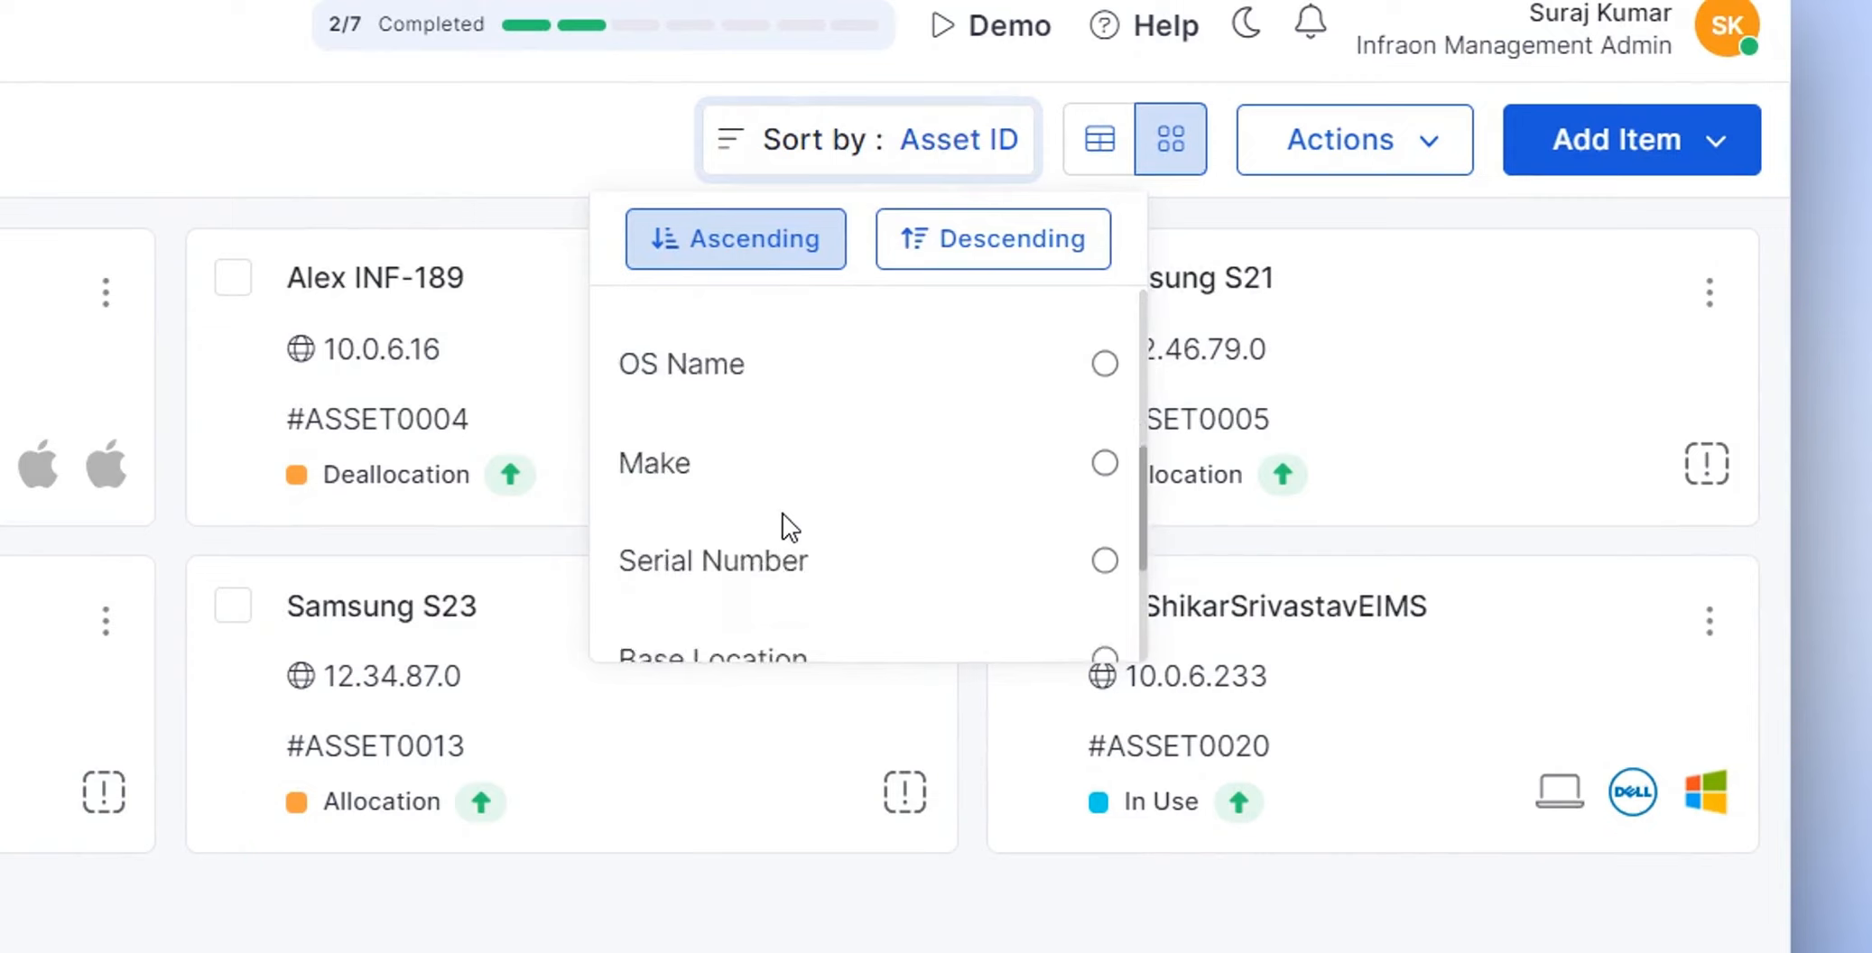
{"action": "scroll", "coordinate": [790, 528], "scroll_direction": "down", "scroll_amount": 1}
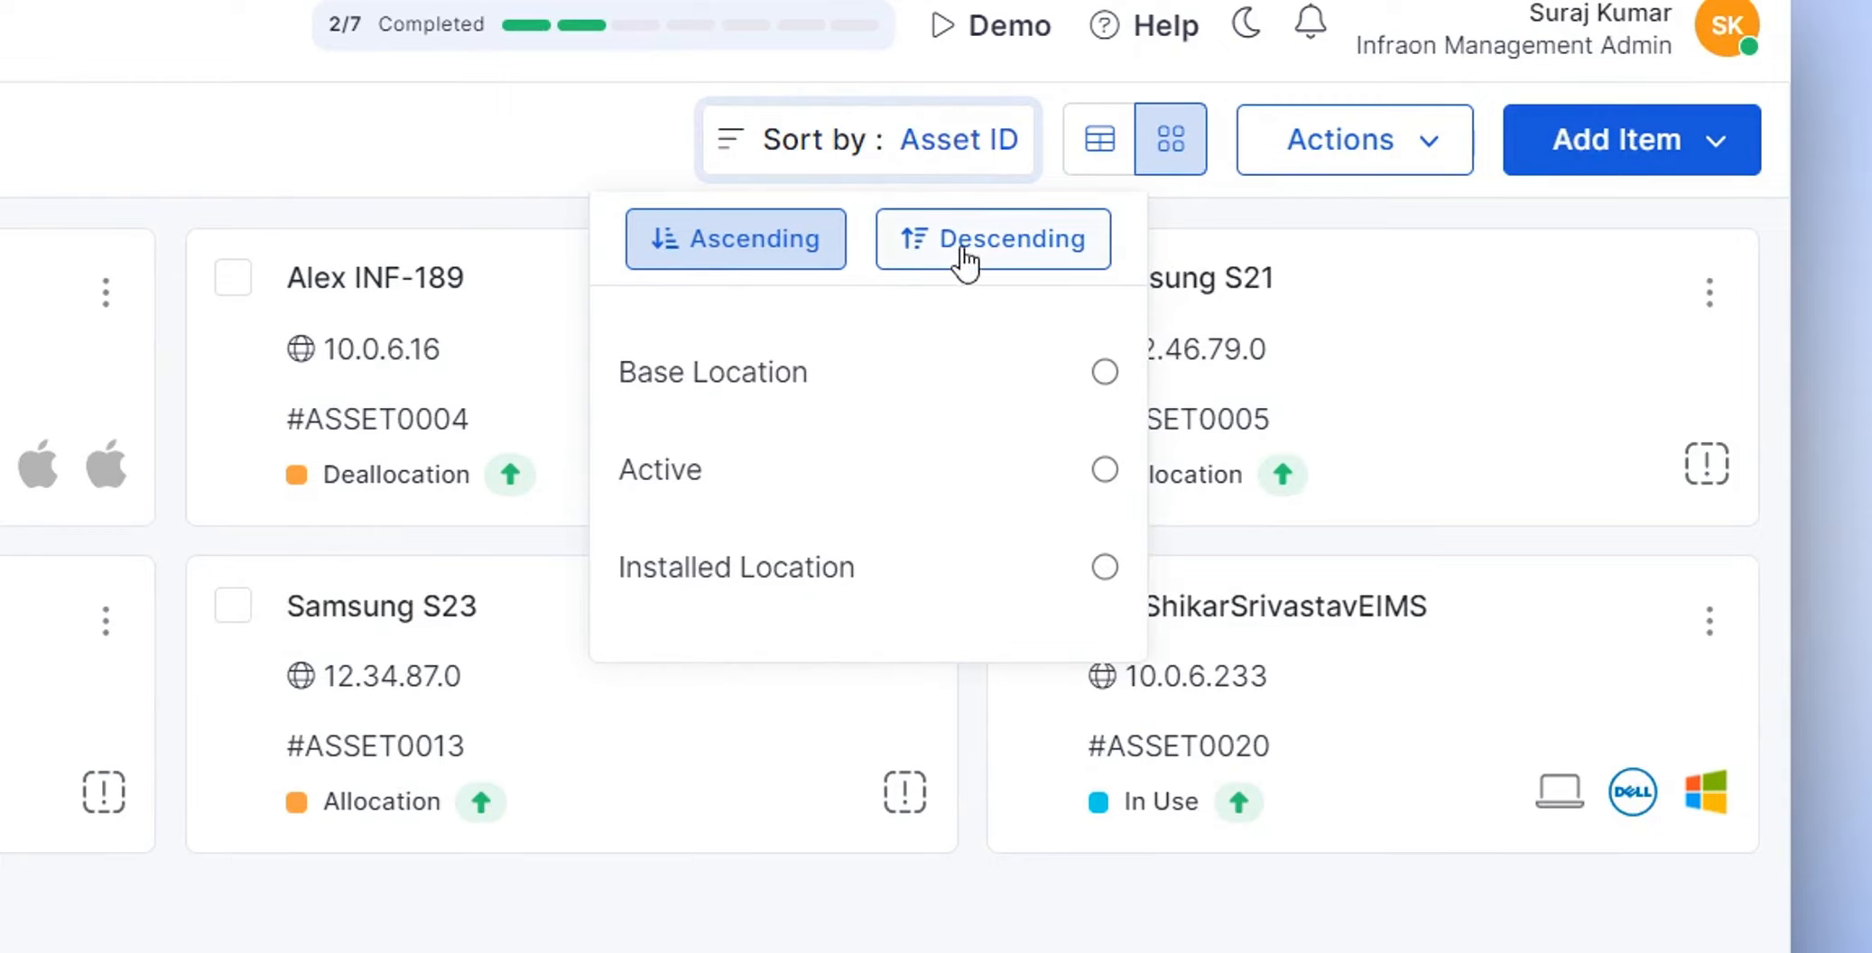
{"action": "left_click", "coordinate": [1056, 163]}
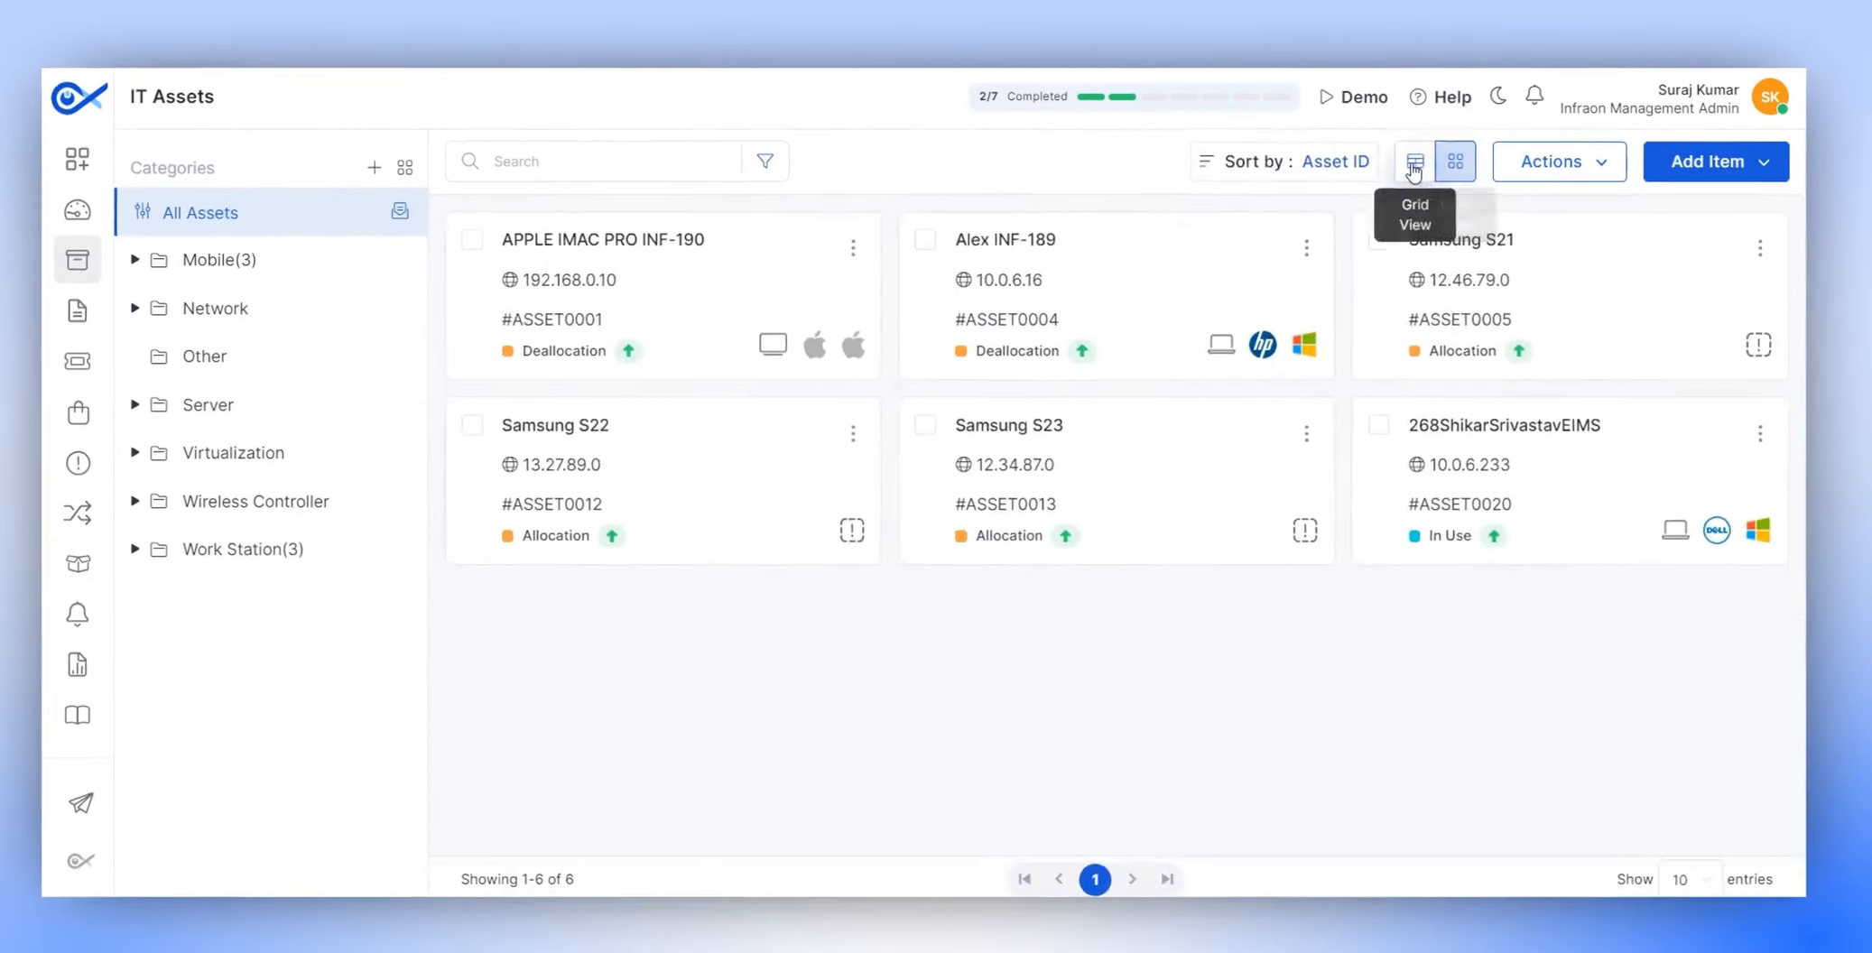
Show the assets in Grid View and switch back to Card View.
{"action": "left_click", "coordinate": [1413, 172]}
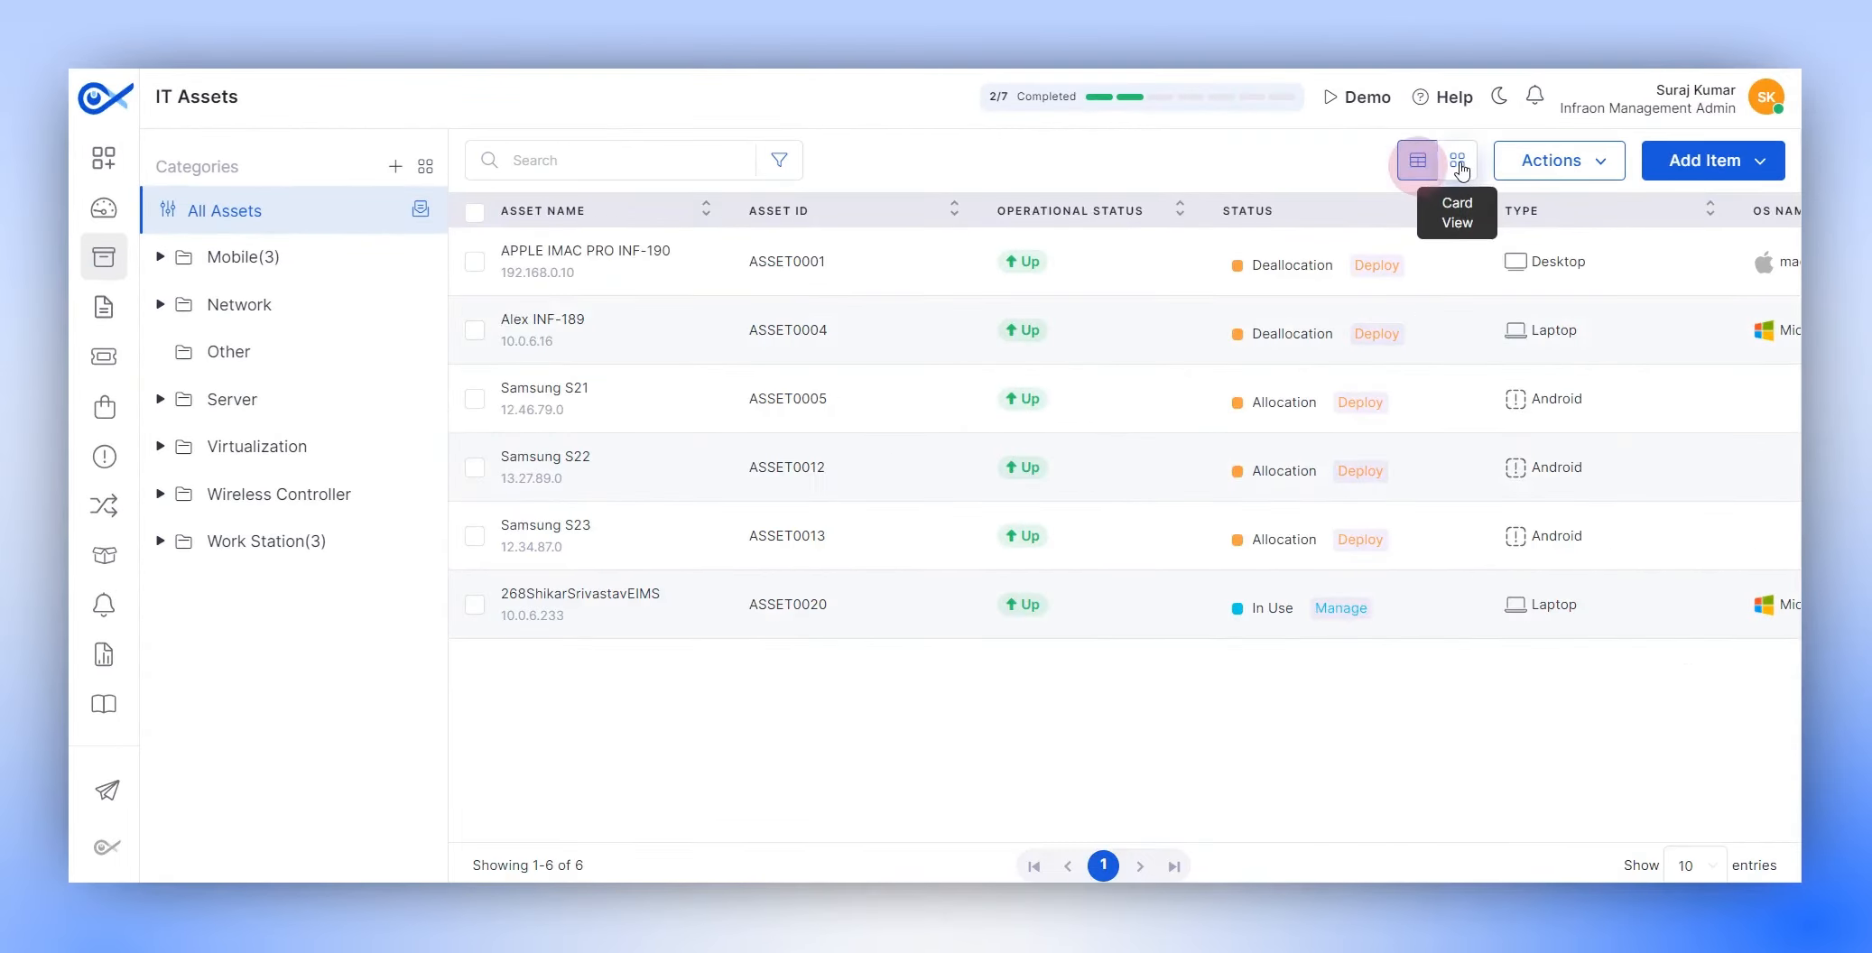
{"action": "left_click", "coordinate": [1459, 169]}
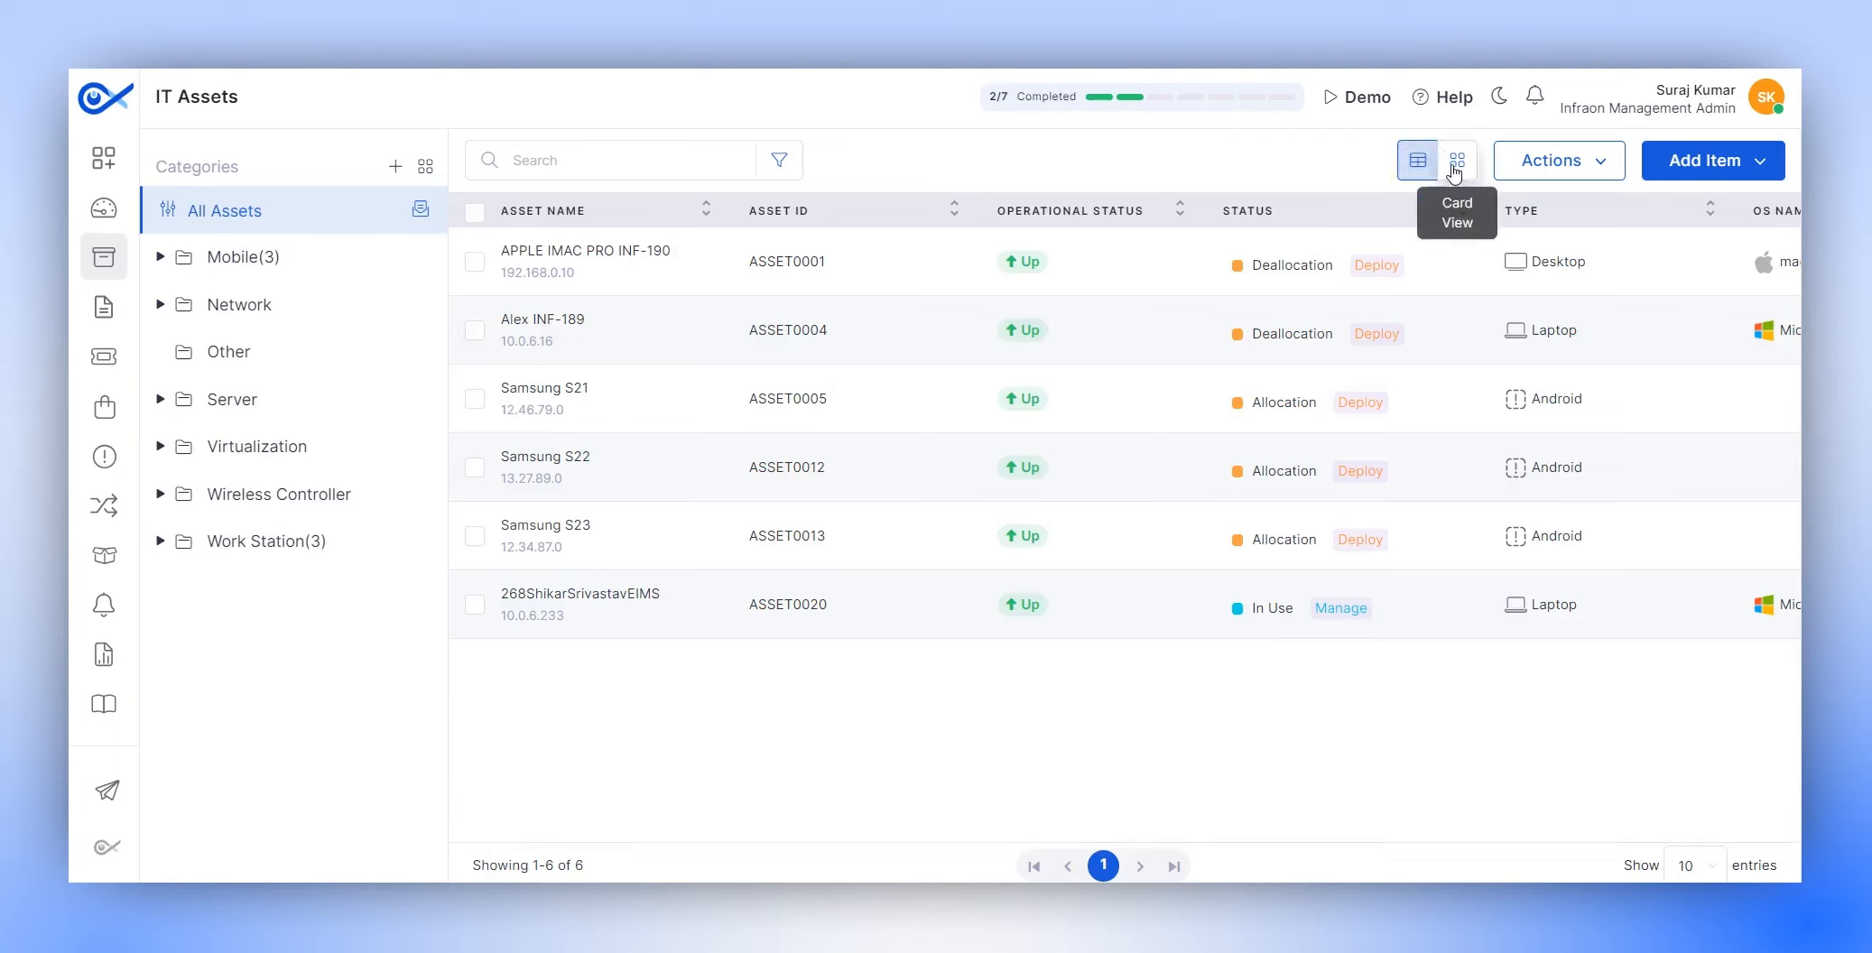
{"action": "left_click", "coordinate": [1456, 163]}
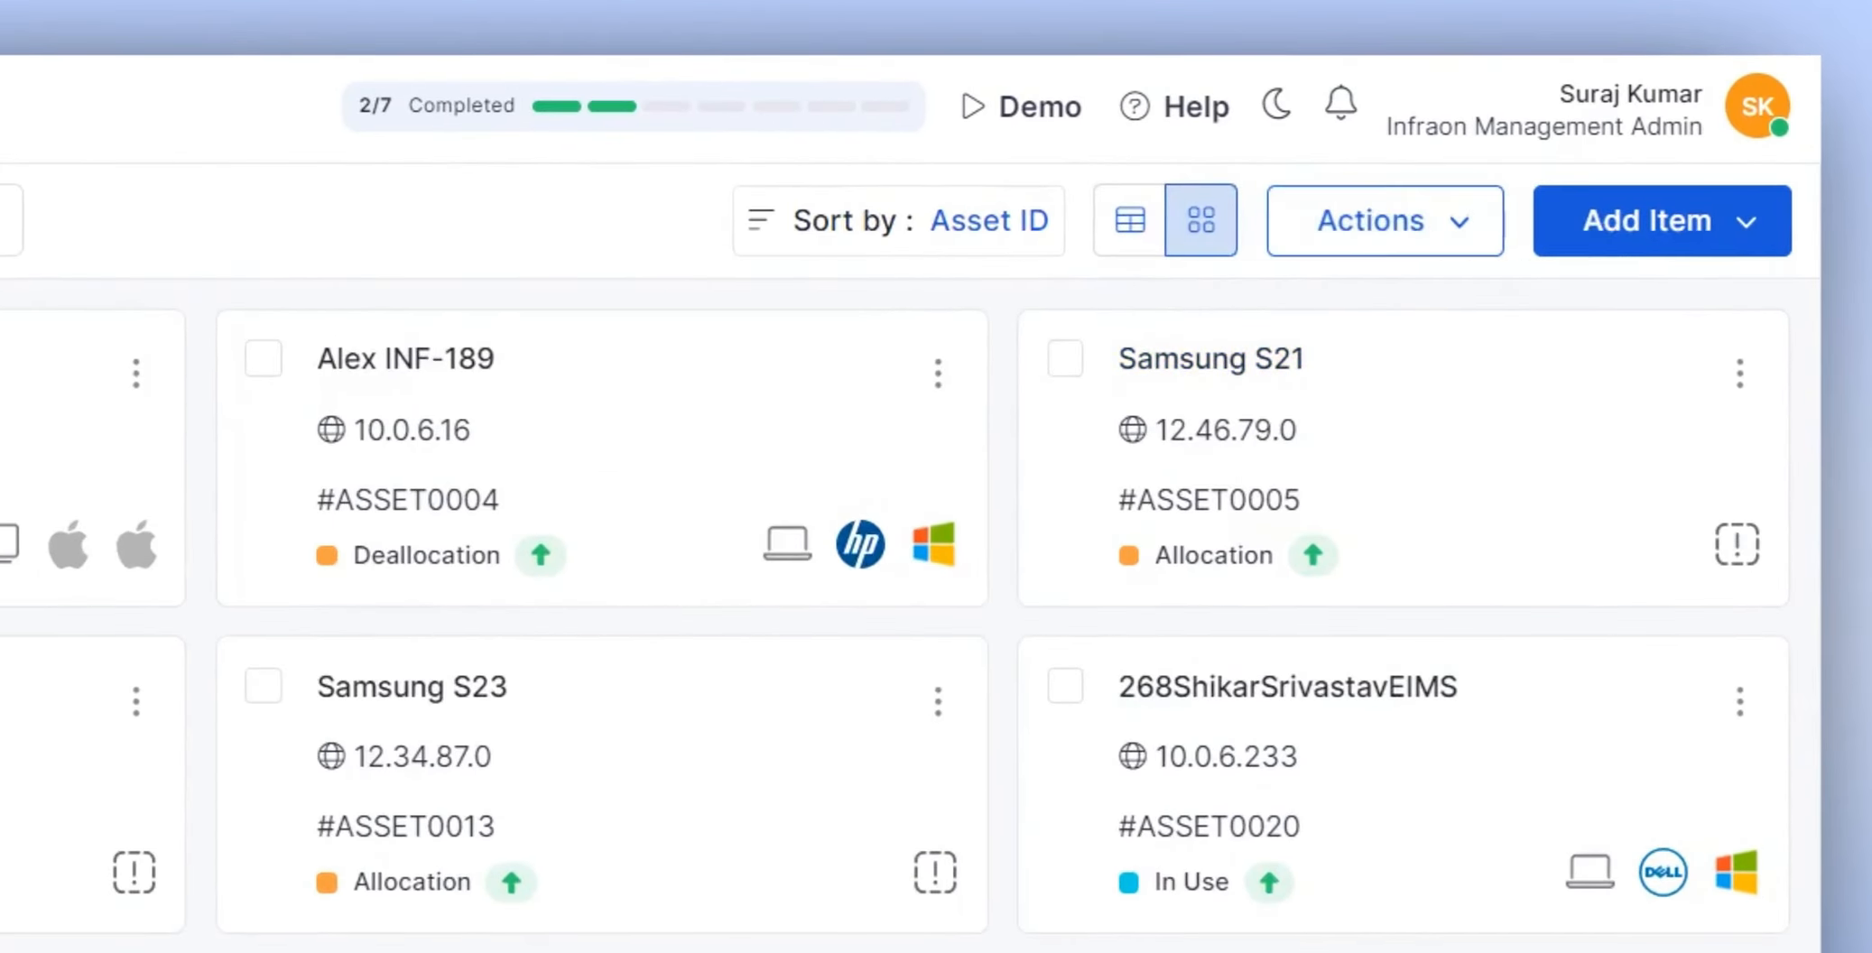
View the Scan & Search Asset dialog and close it.
{"action": "left_click", "coordinate": [1365, 236]}
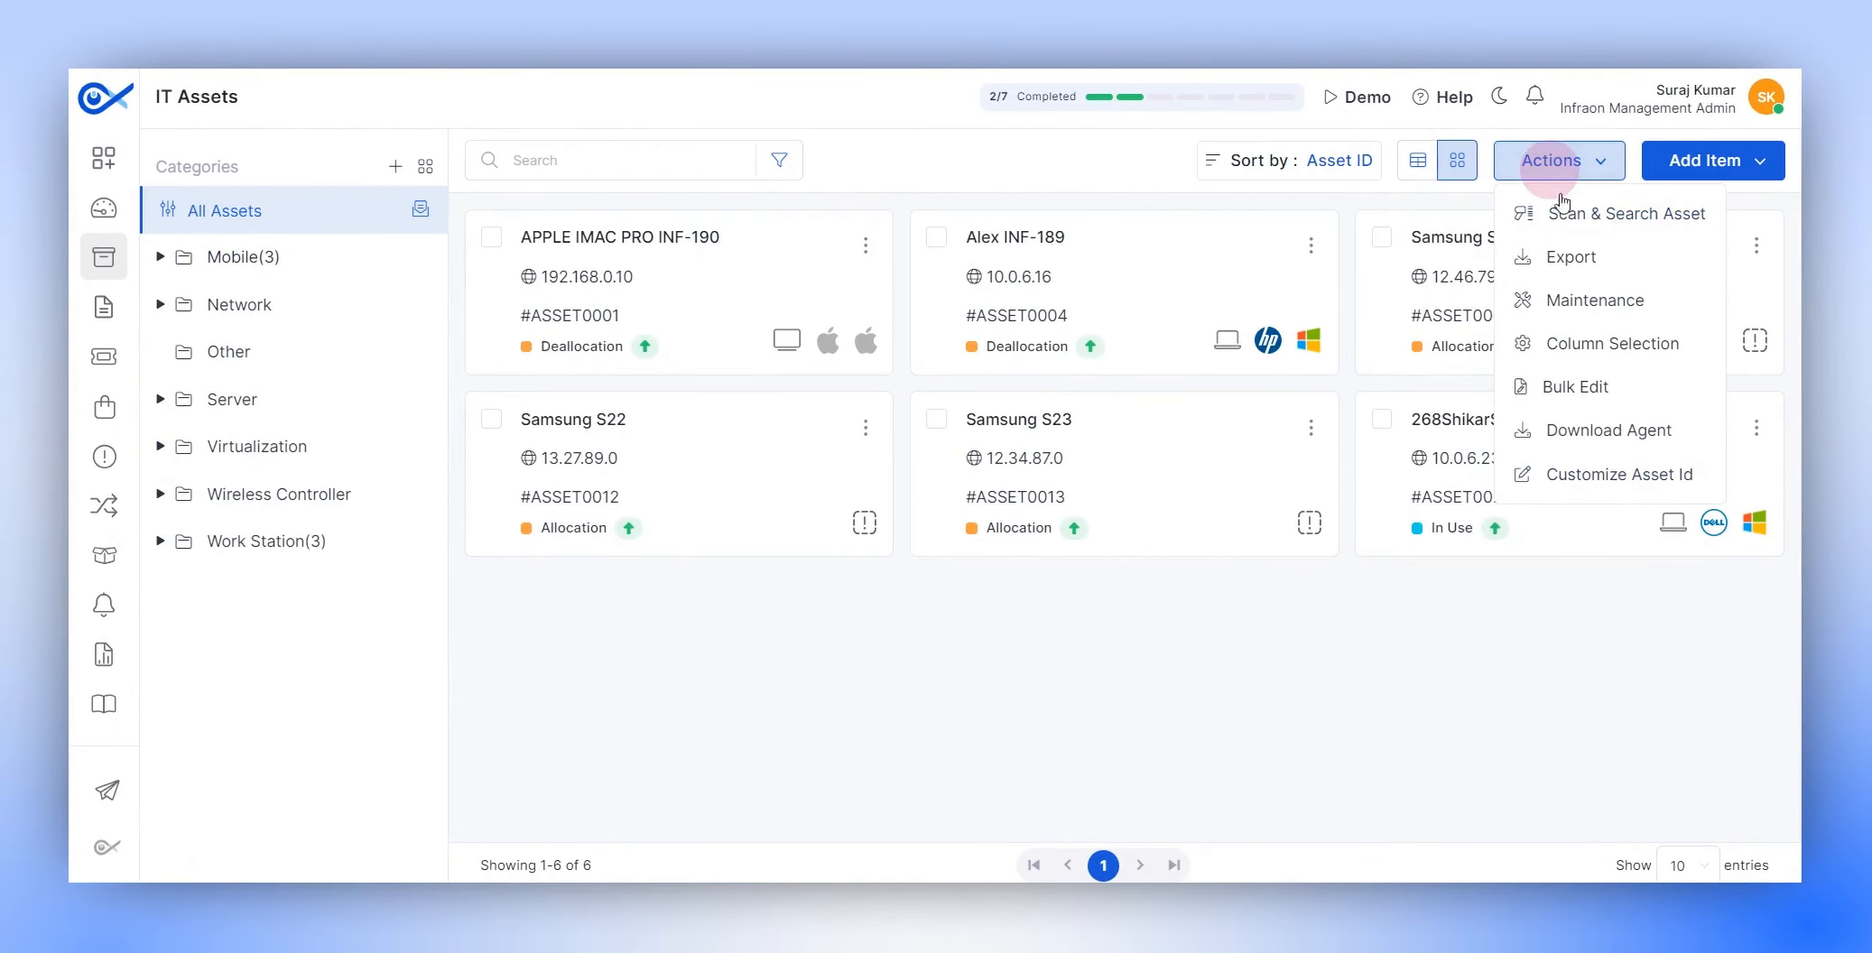
{"action": "left_click", "coordinate": [1582, 217]}
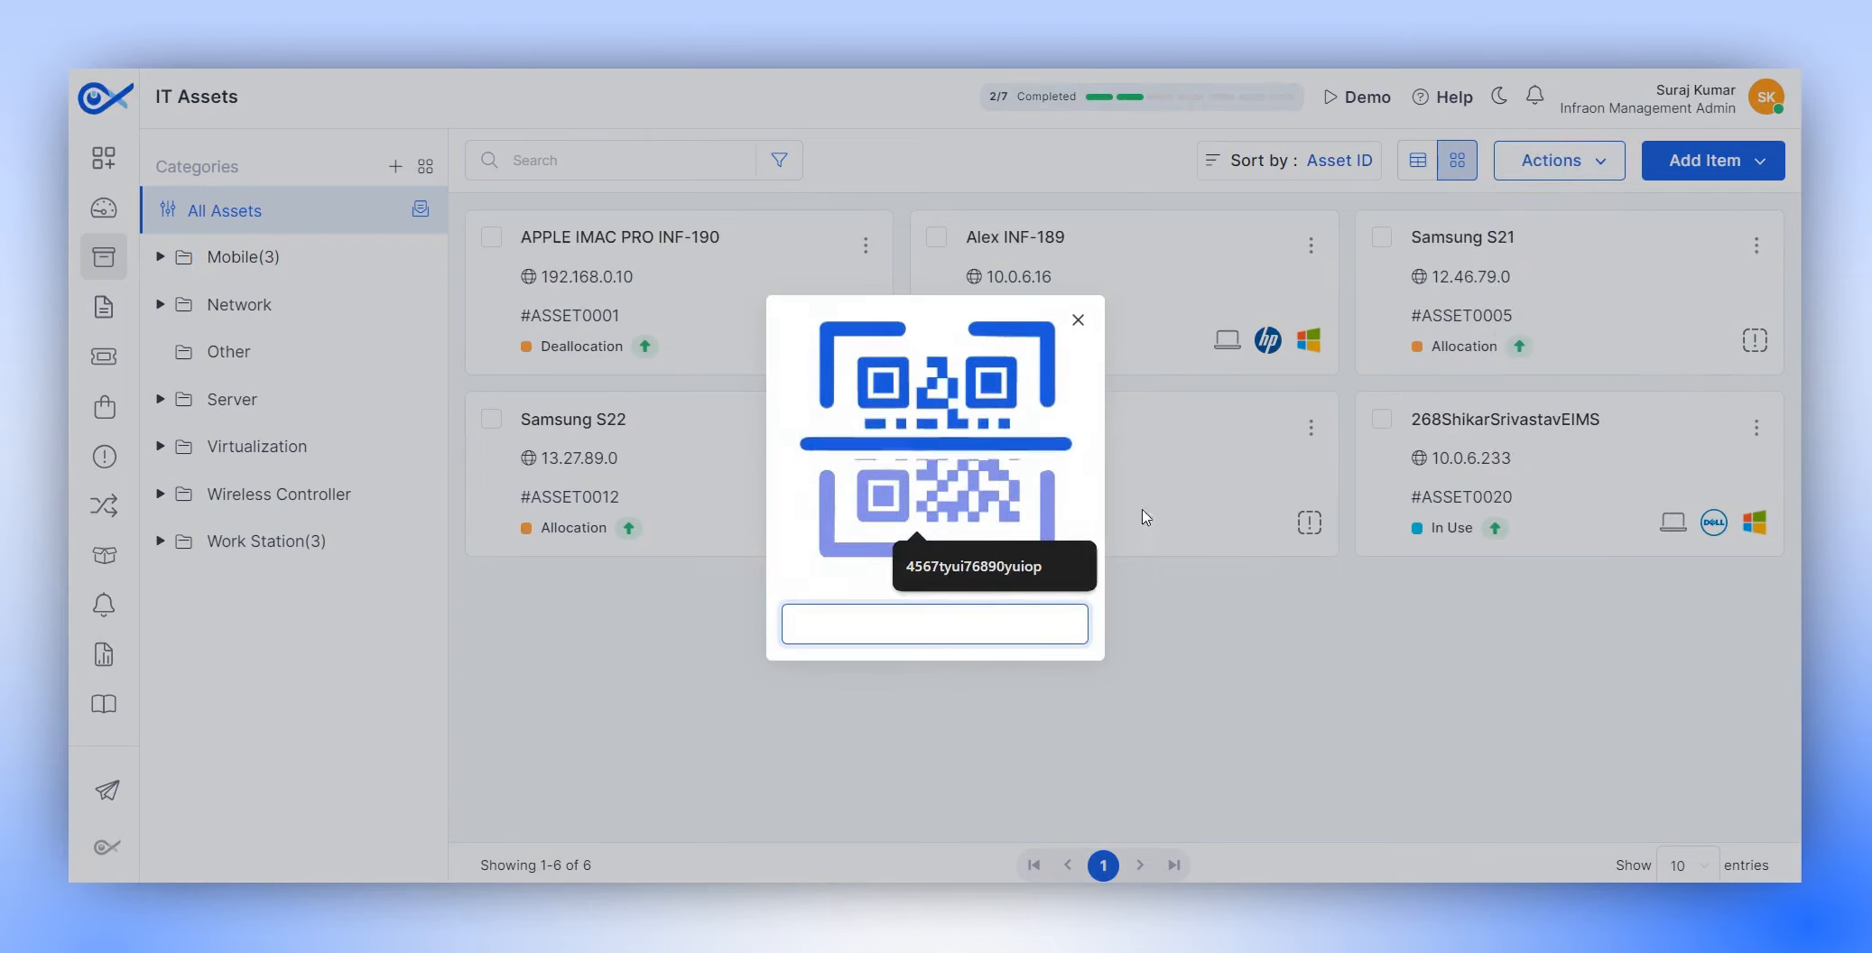
{"action": "left_click", "coordinate": [1077, 322]}
Export the assets of the Mobile / Android category as a CSV file and leave the export form.
{"action": "left_click", "coordinate": [1541, 181]}
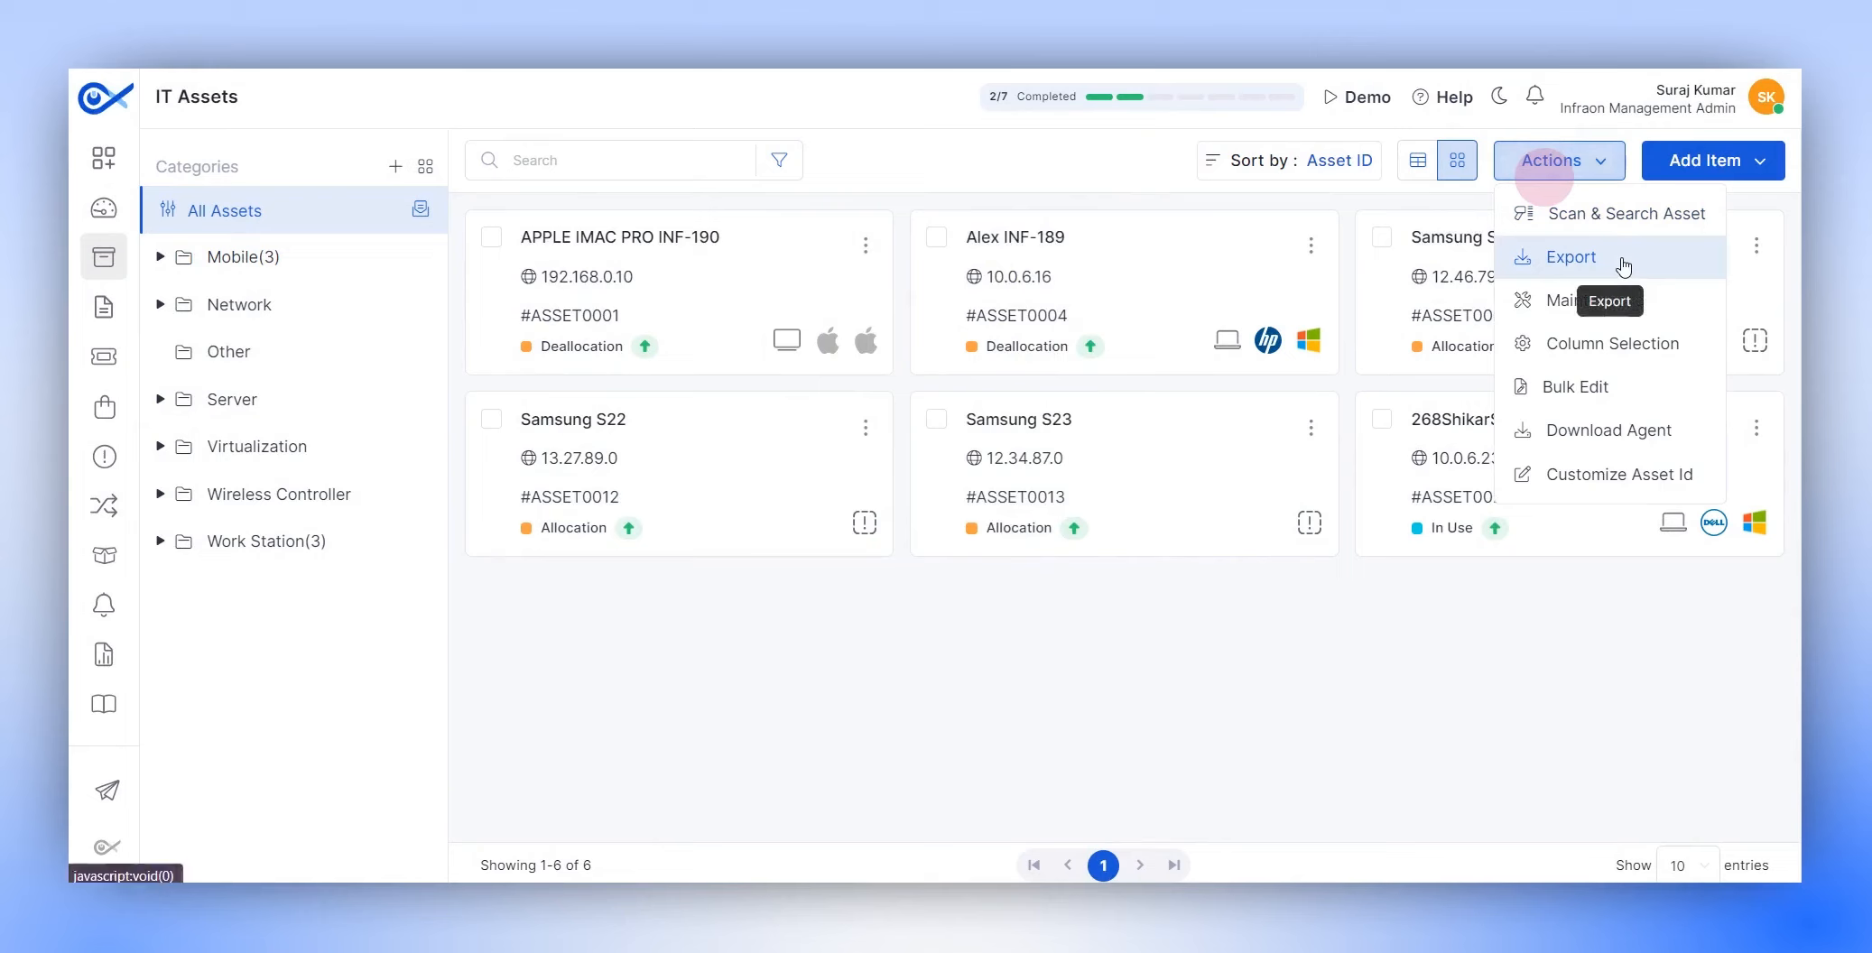
{"action": "left_click", "coordinate": [1624, 267]}
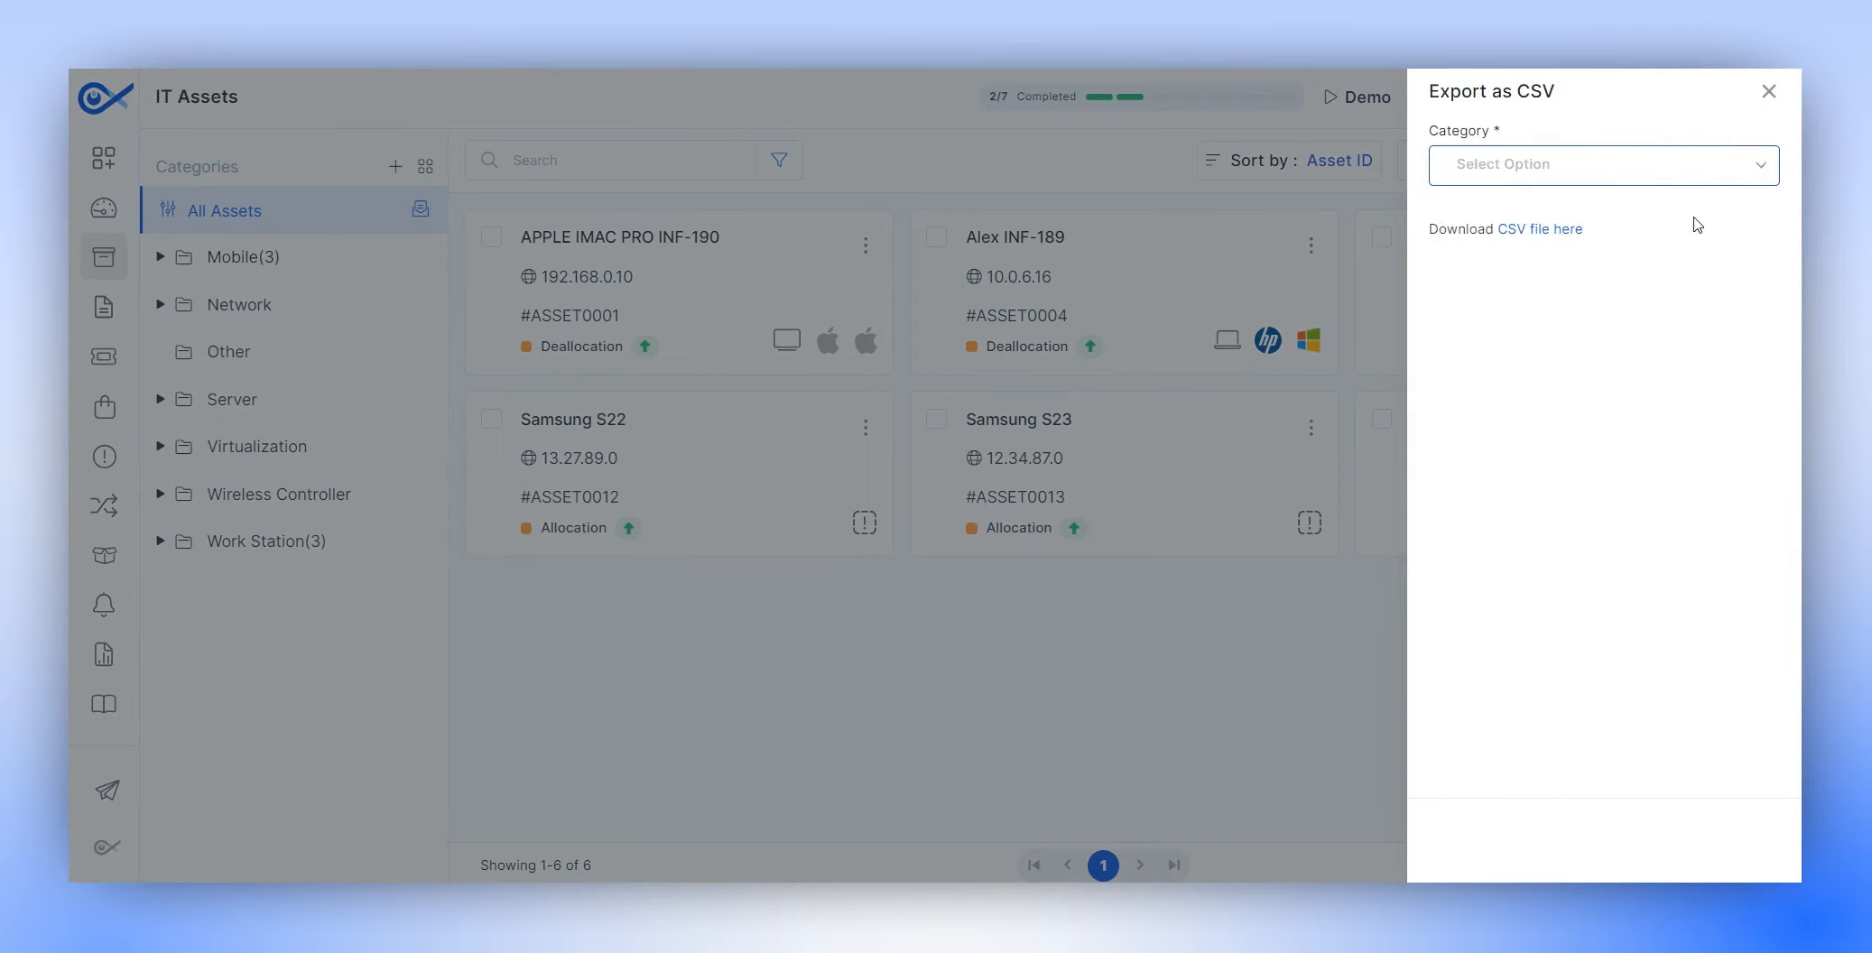
{"action": "left_click", "coordinate": [1665, 173]}
{"action": "scroll", "coordinate": [1596, 364], "scroll_direction": "down", "scroll_amount": 1}
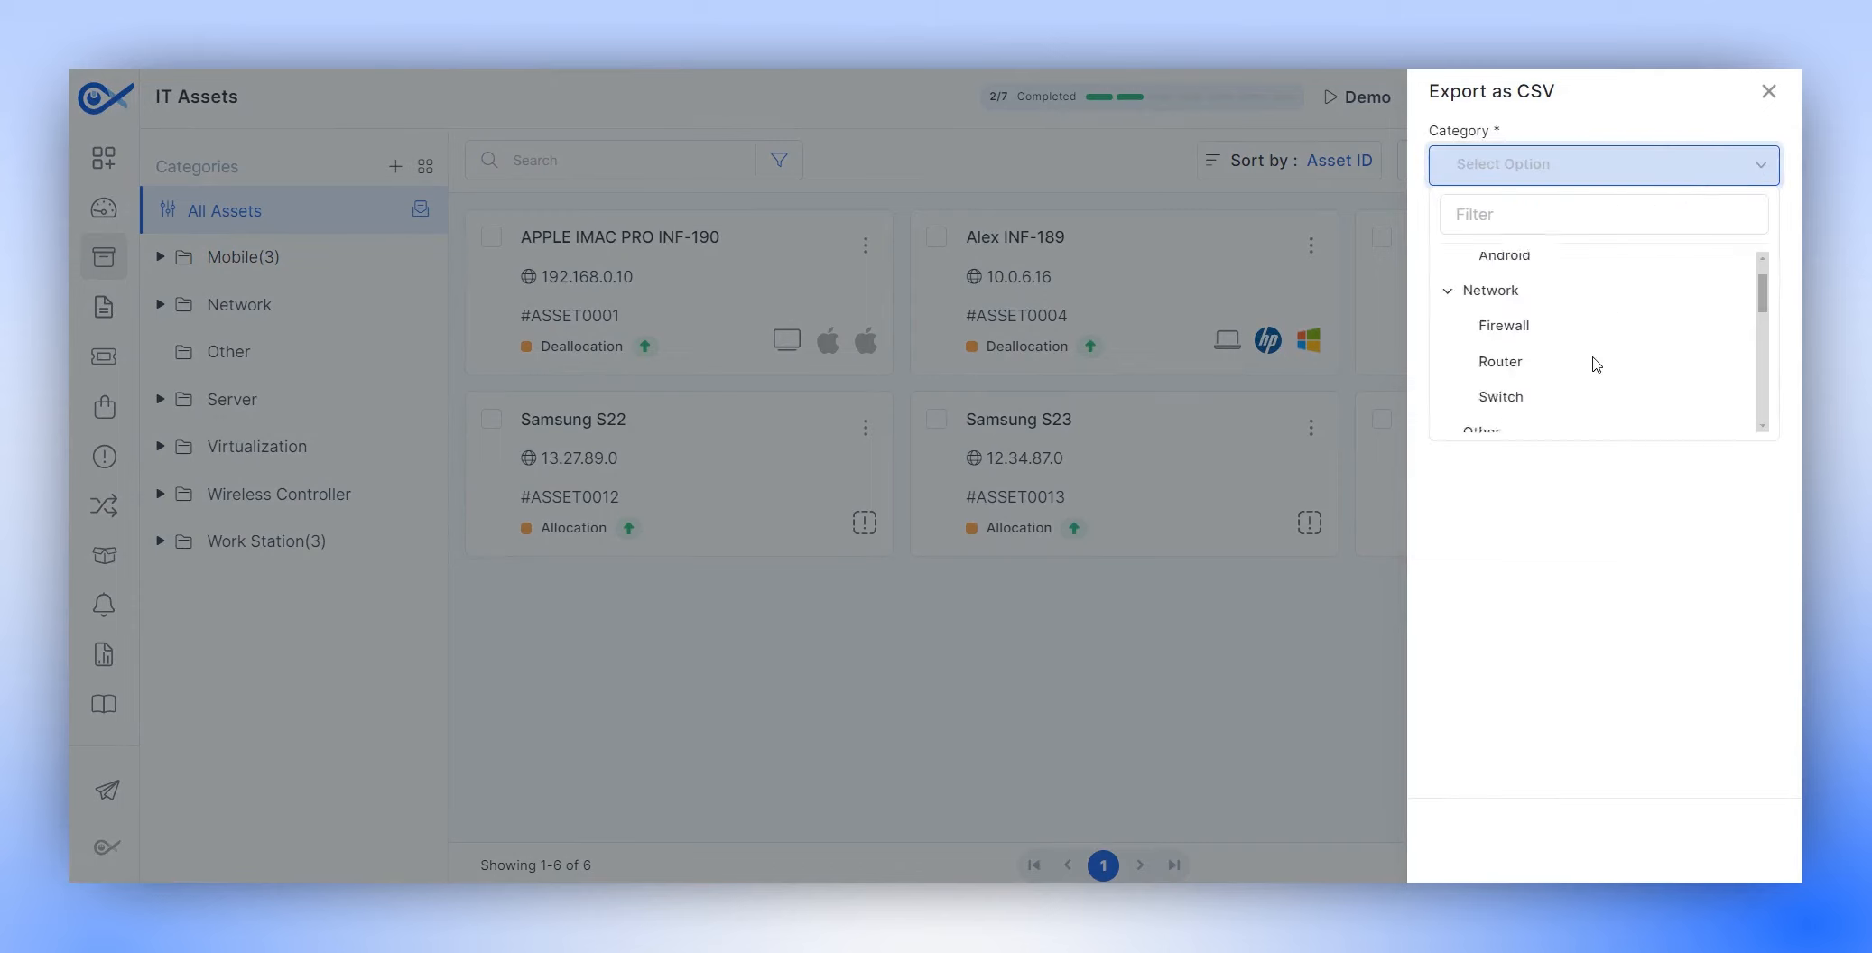
{"action": "scroll", "coordinate": [1596, 365], "scroll_direction": "up", "scroll_amount": 1}
{"action": "left_click", "coordinate": [1502, 303]}
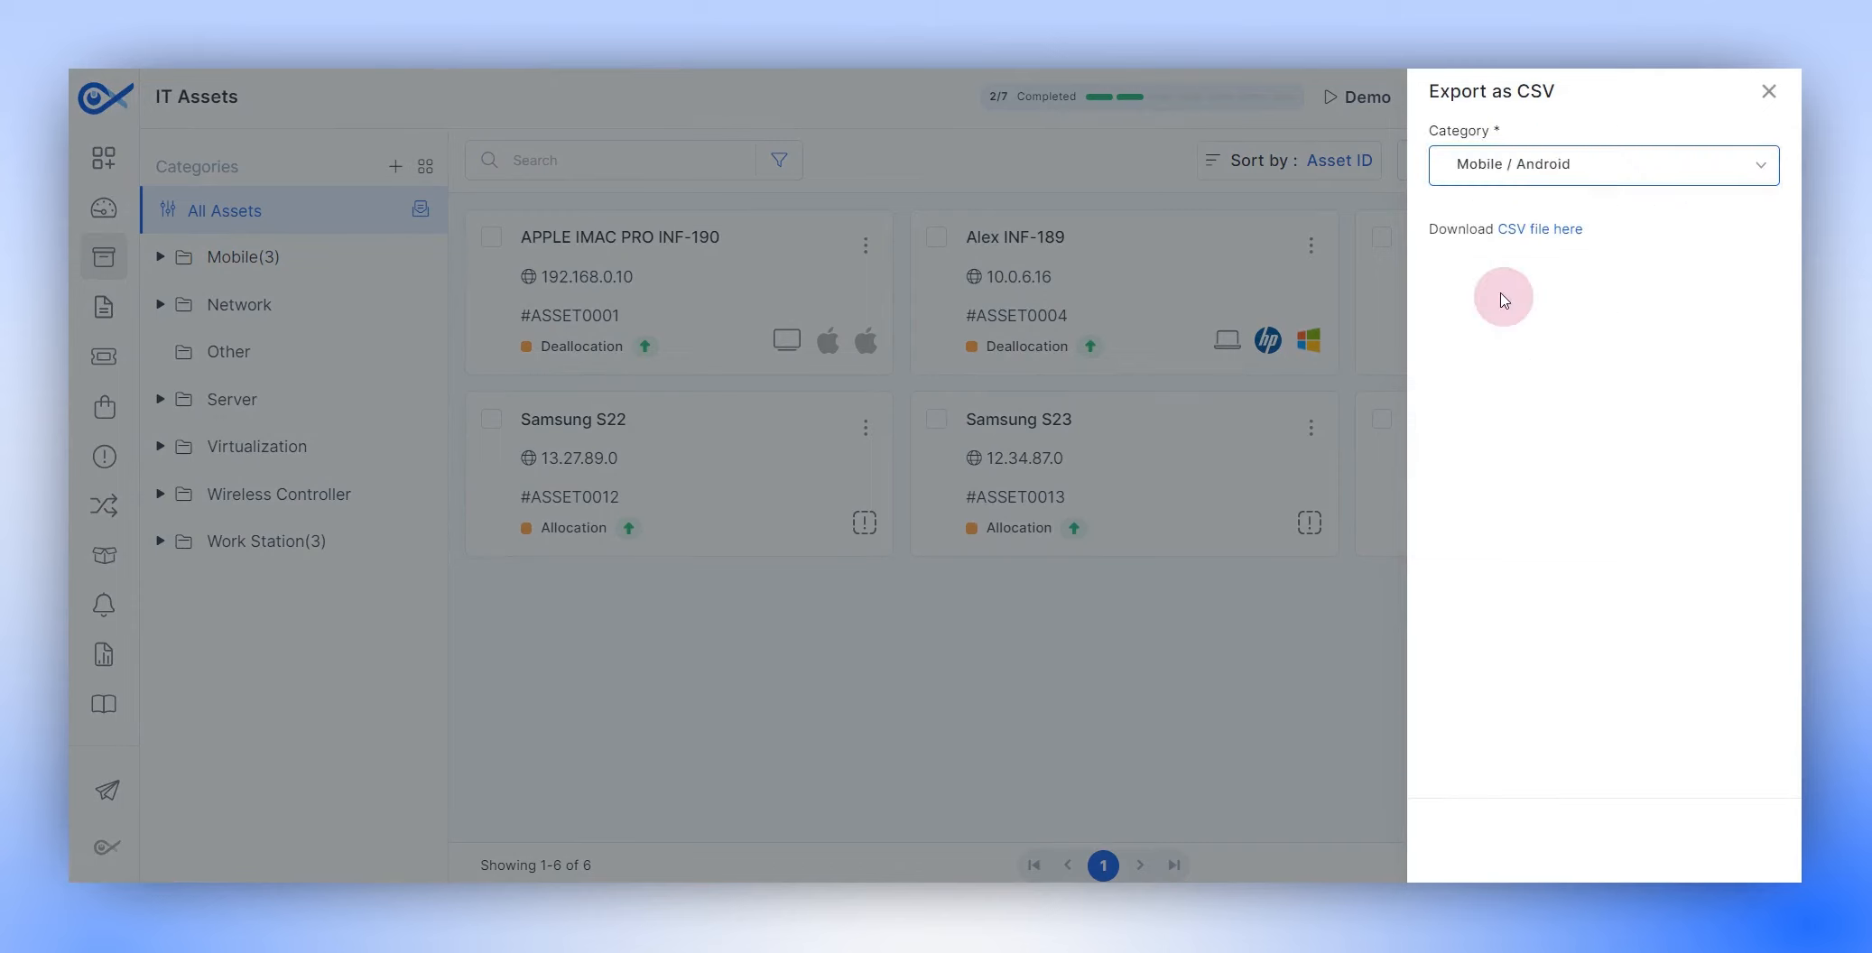
{"action": "left_click", "coordinate": [1589, 165]}
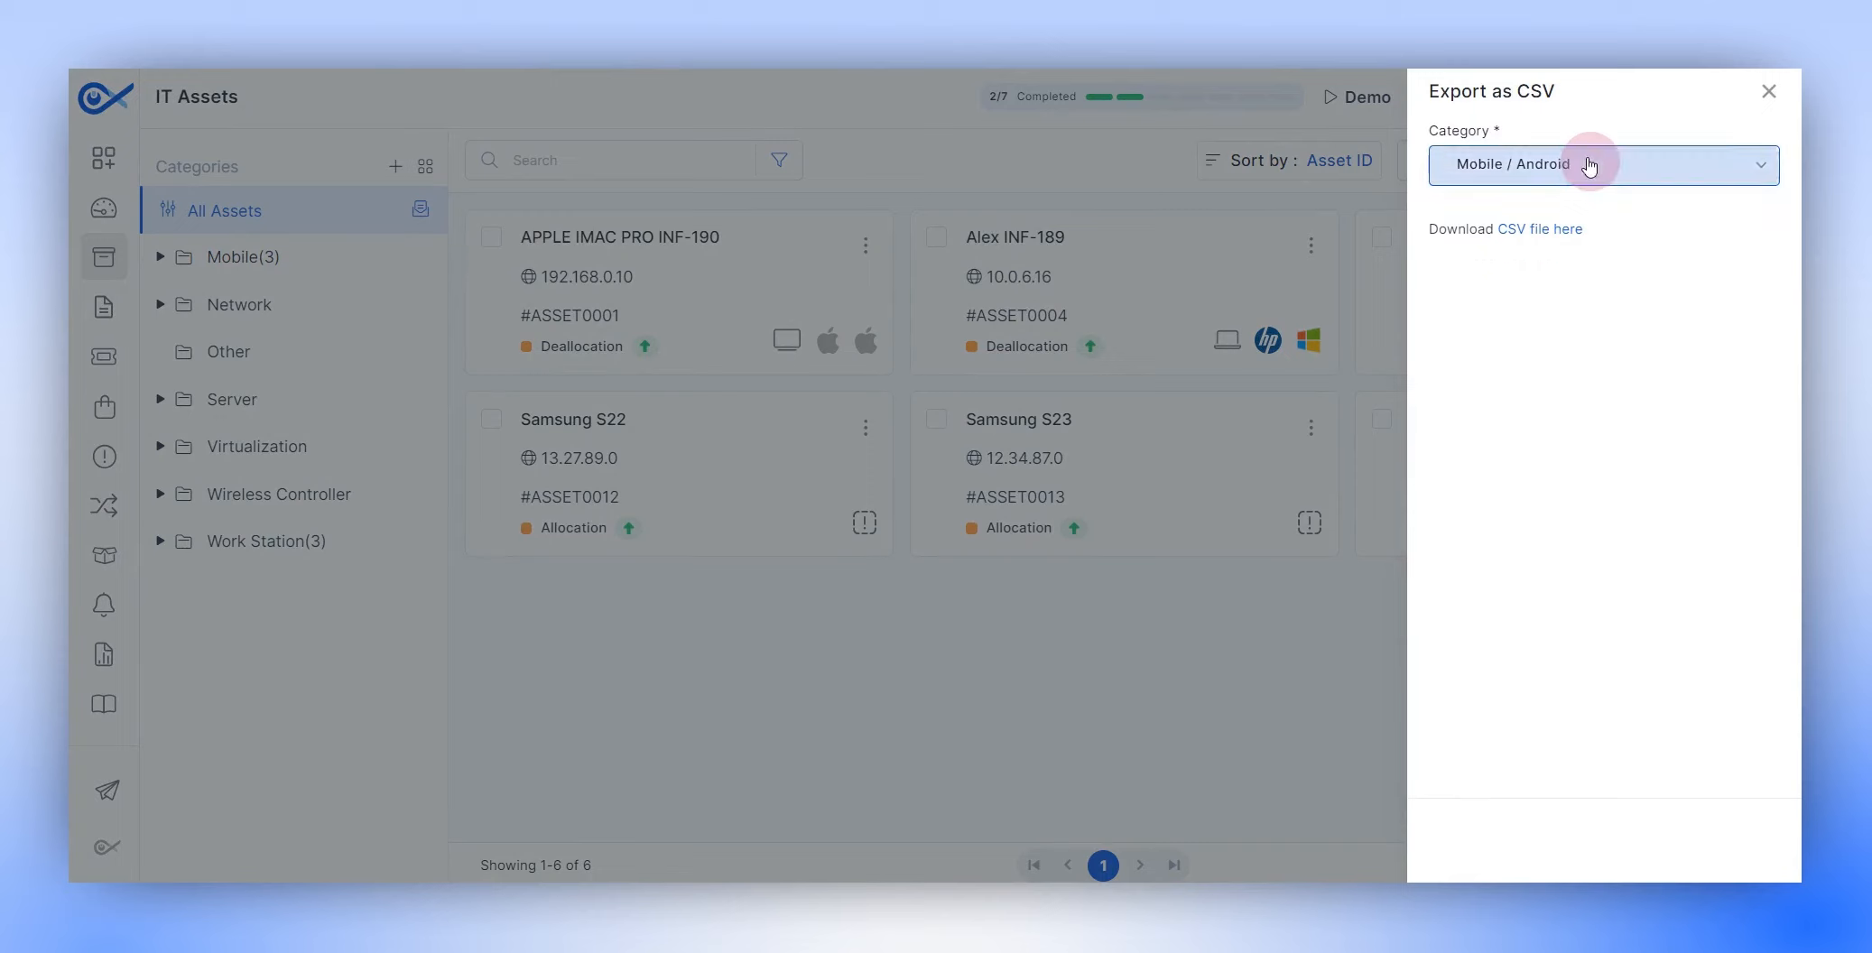
{"action": "left_click", "coordinate": [1544, 237]}
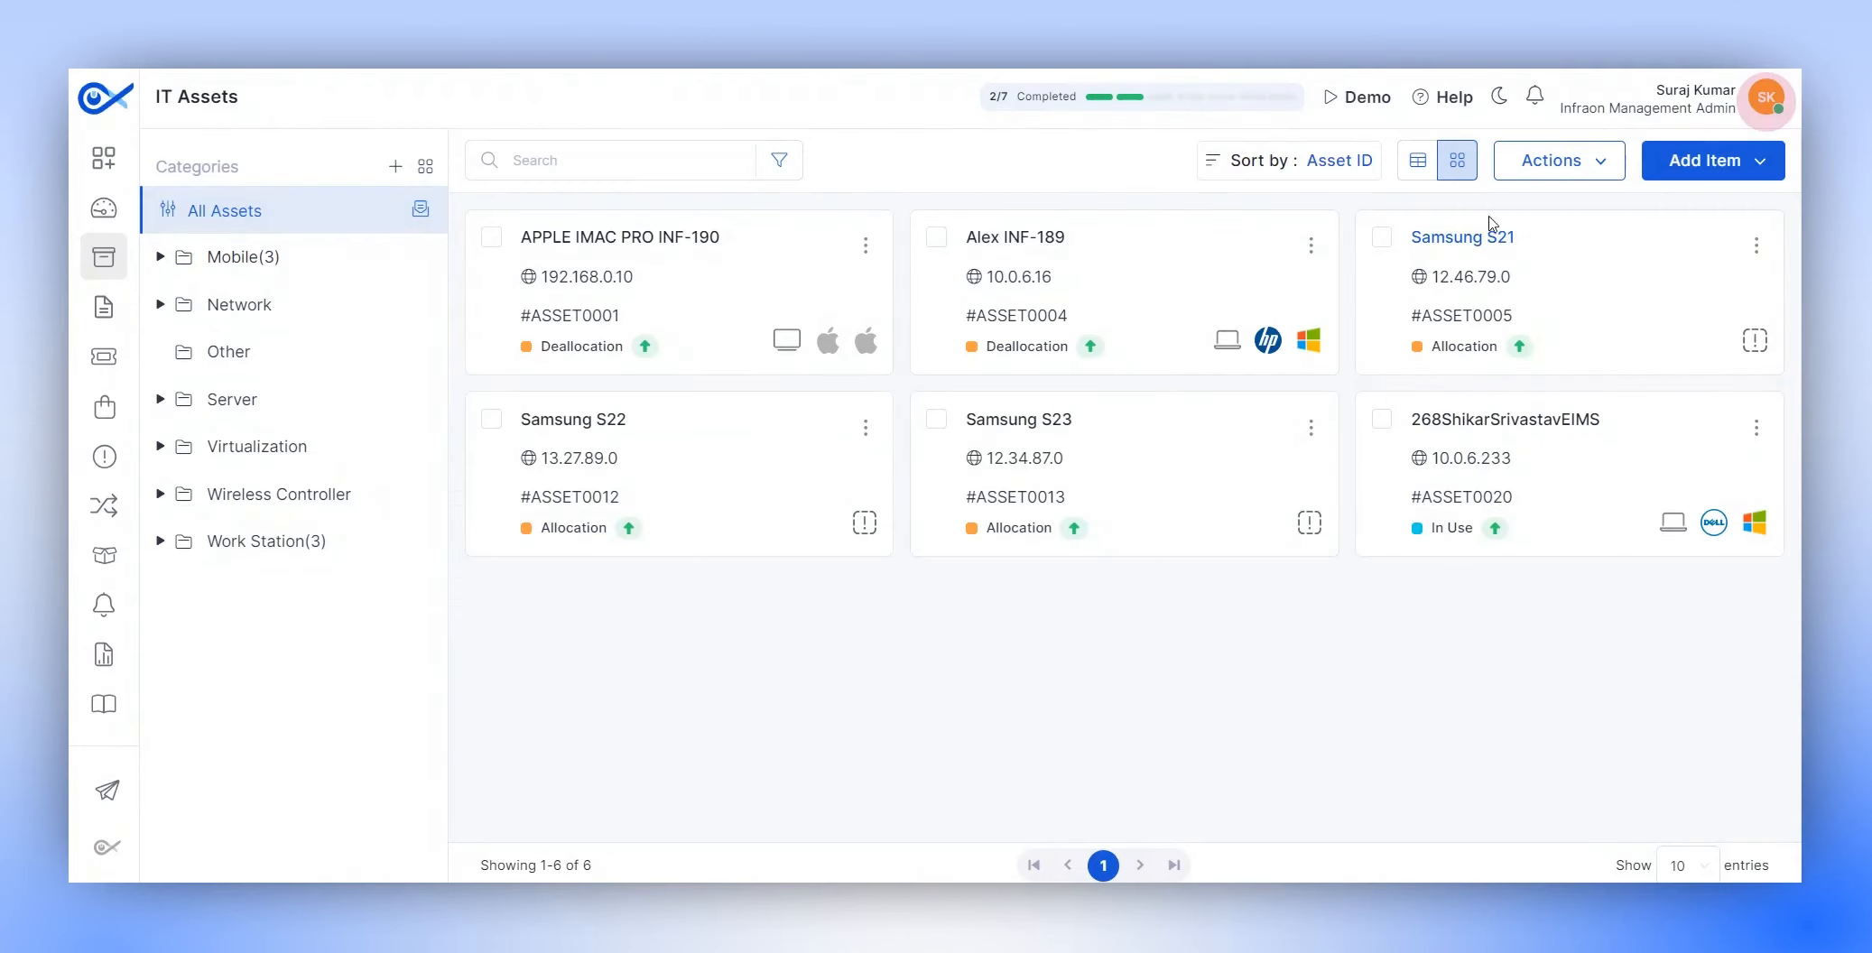
{"action": "left_click", "coordinate": [1327, 647]}
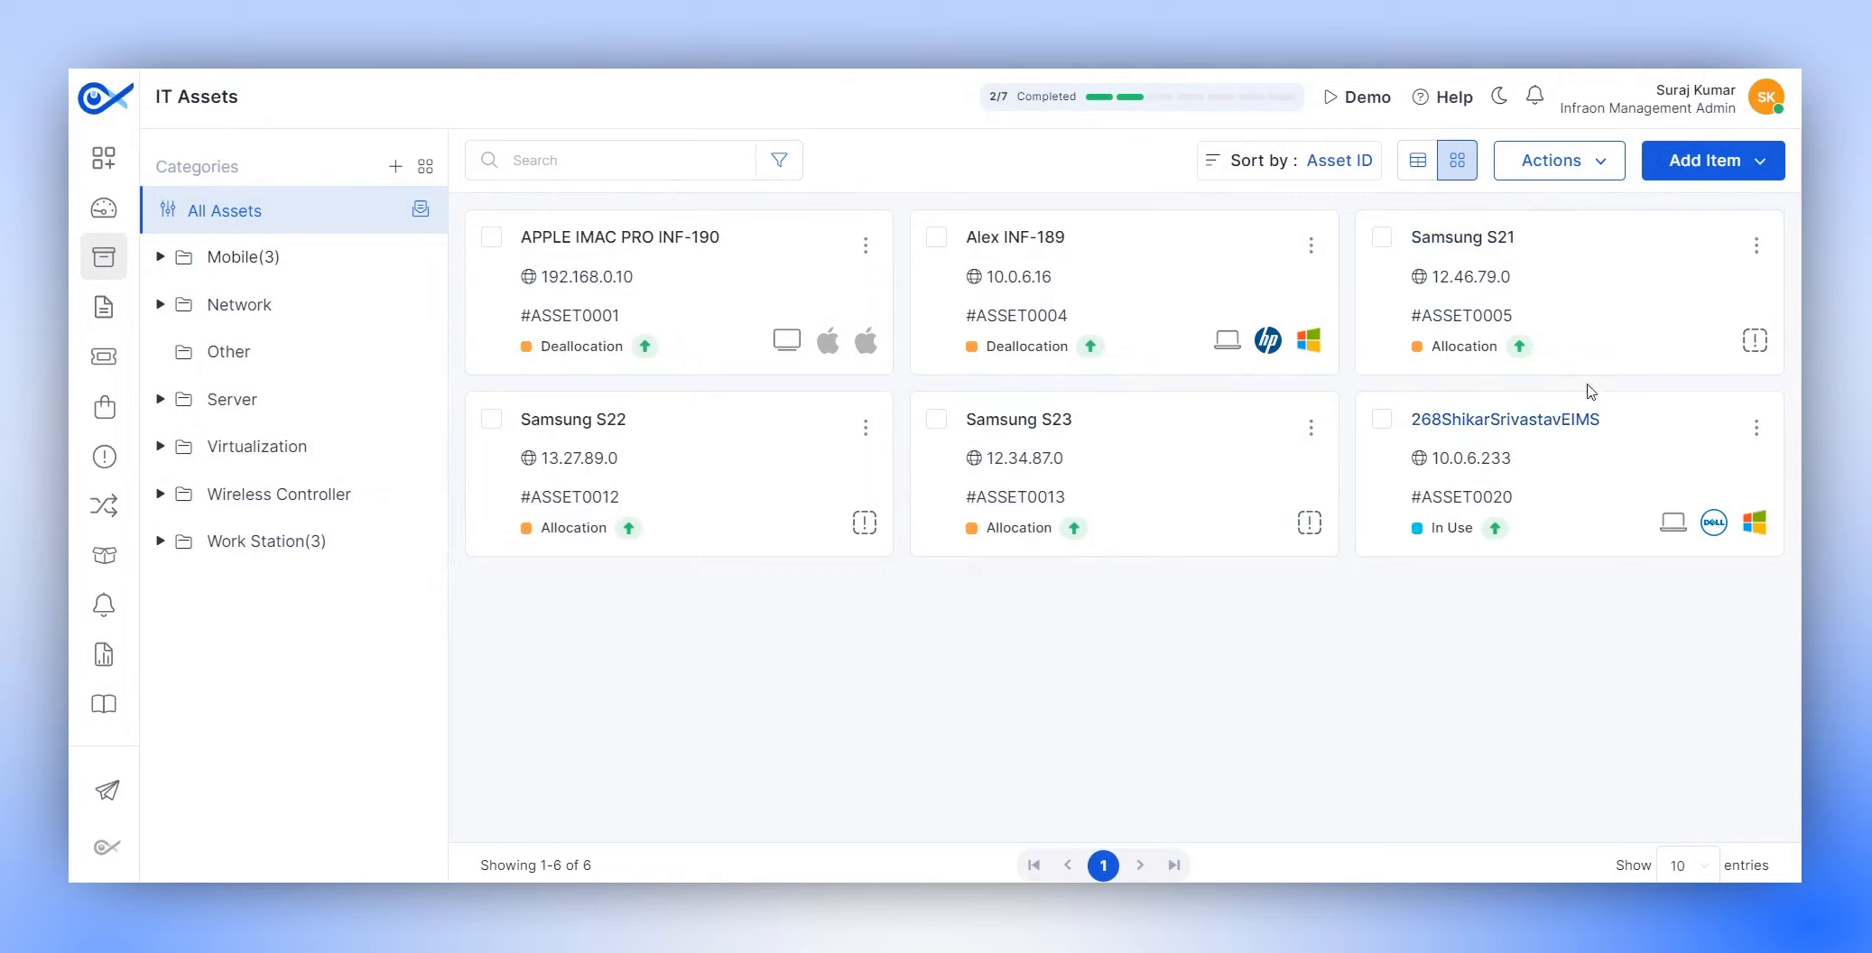
Open the Maintenance page from the asset list to view the scheduled maintenance windows.
{"action": "left_click", "coordinate": [1552, 185]}
{"action": "left_click", "coordinate": [1547, 168]}
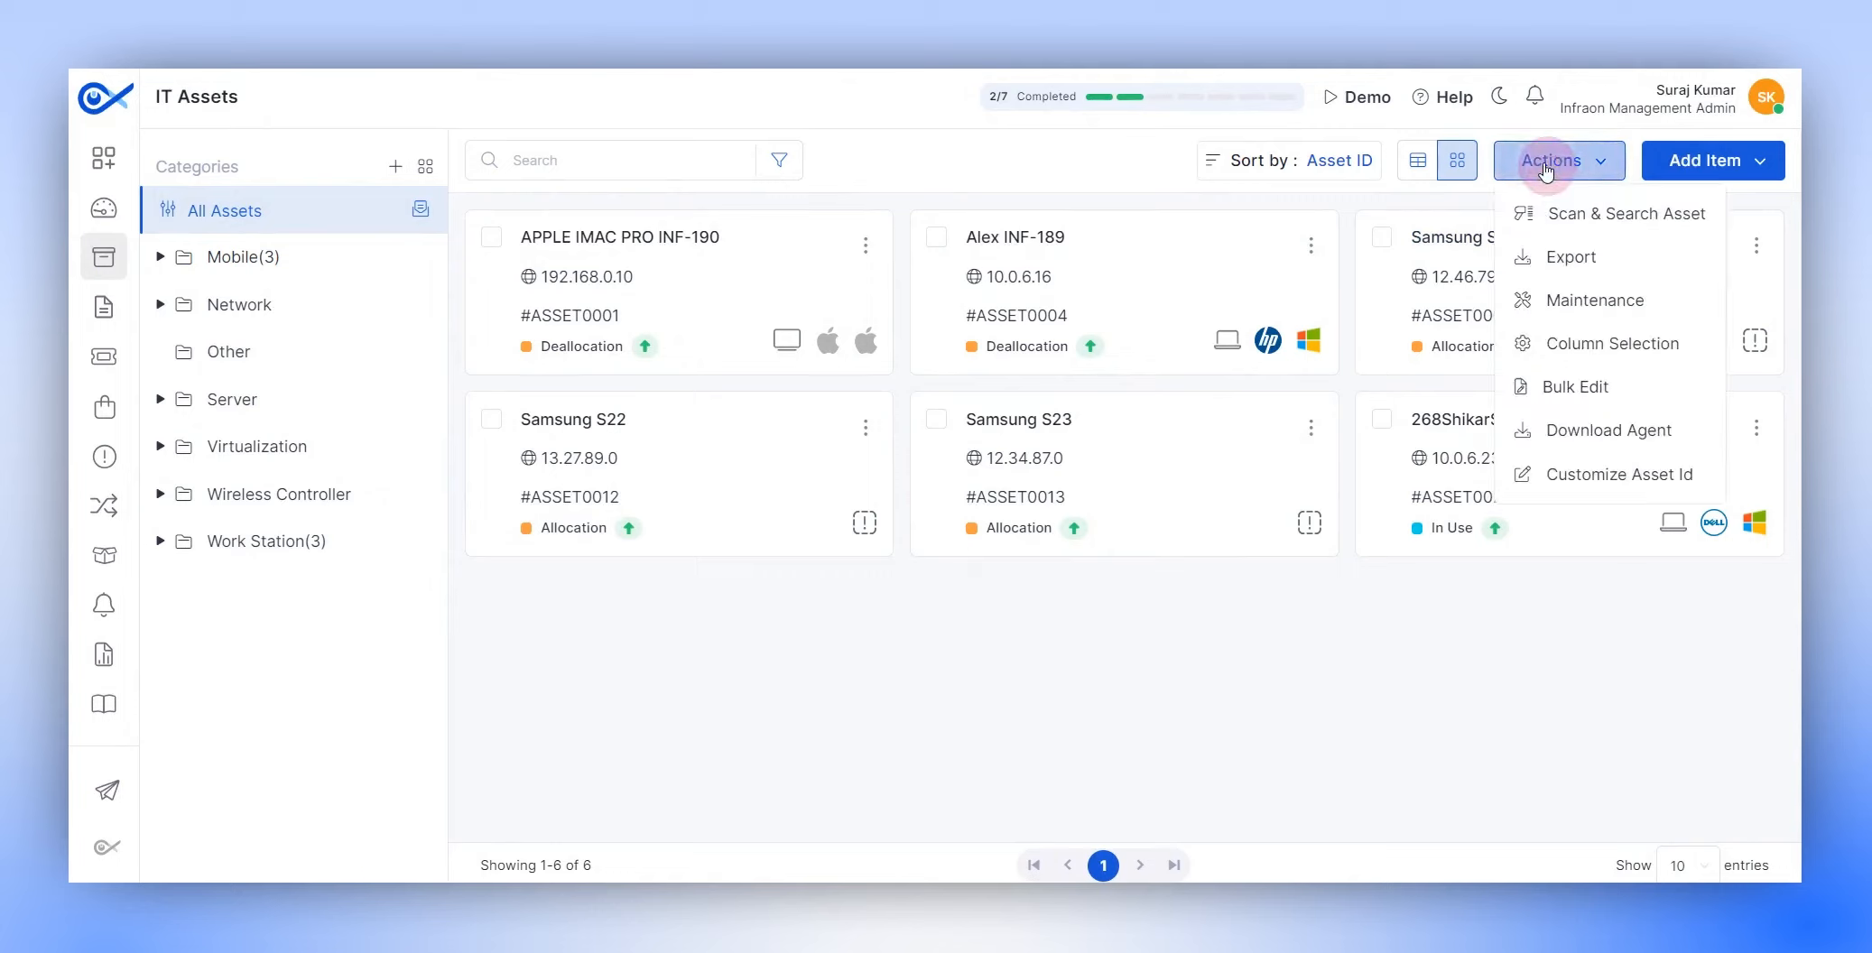
{"action": "left_click", "coordinate": [1601, 310]}
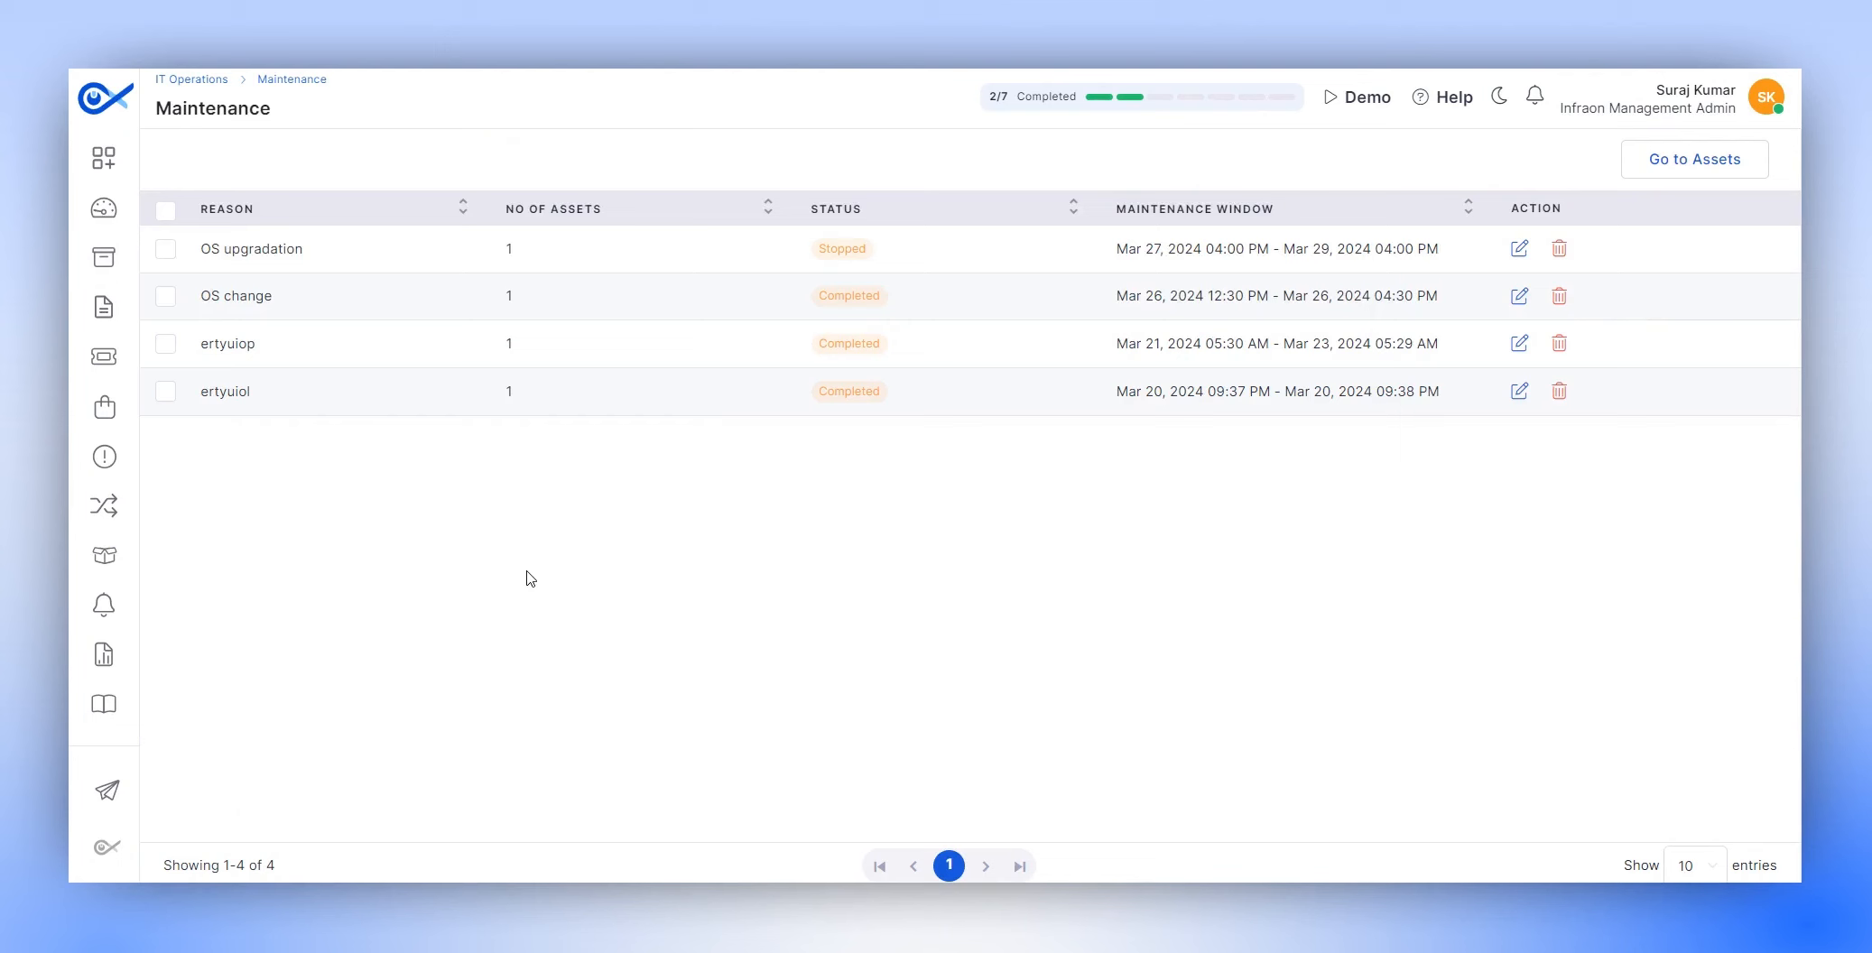
Return to the asset list and remove Asset Name from its selected columns in Column Selection.
{"action": "left_click", "coordinate": [1593, 163]}
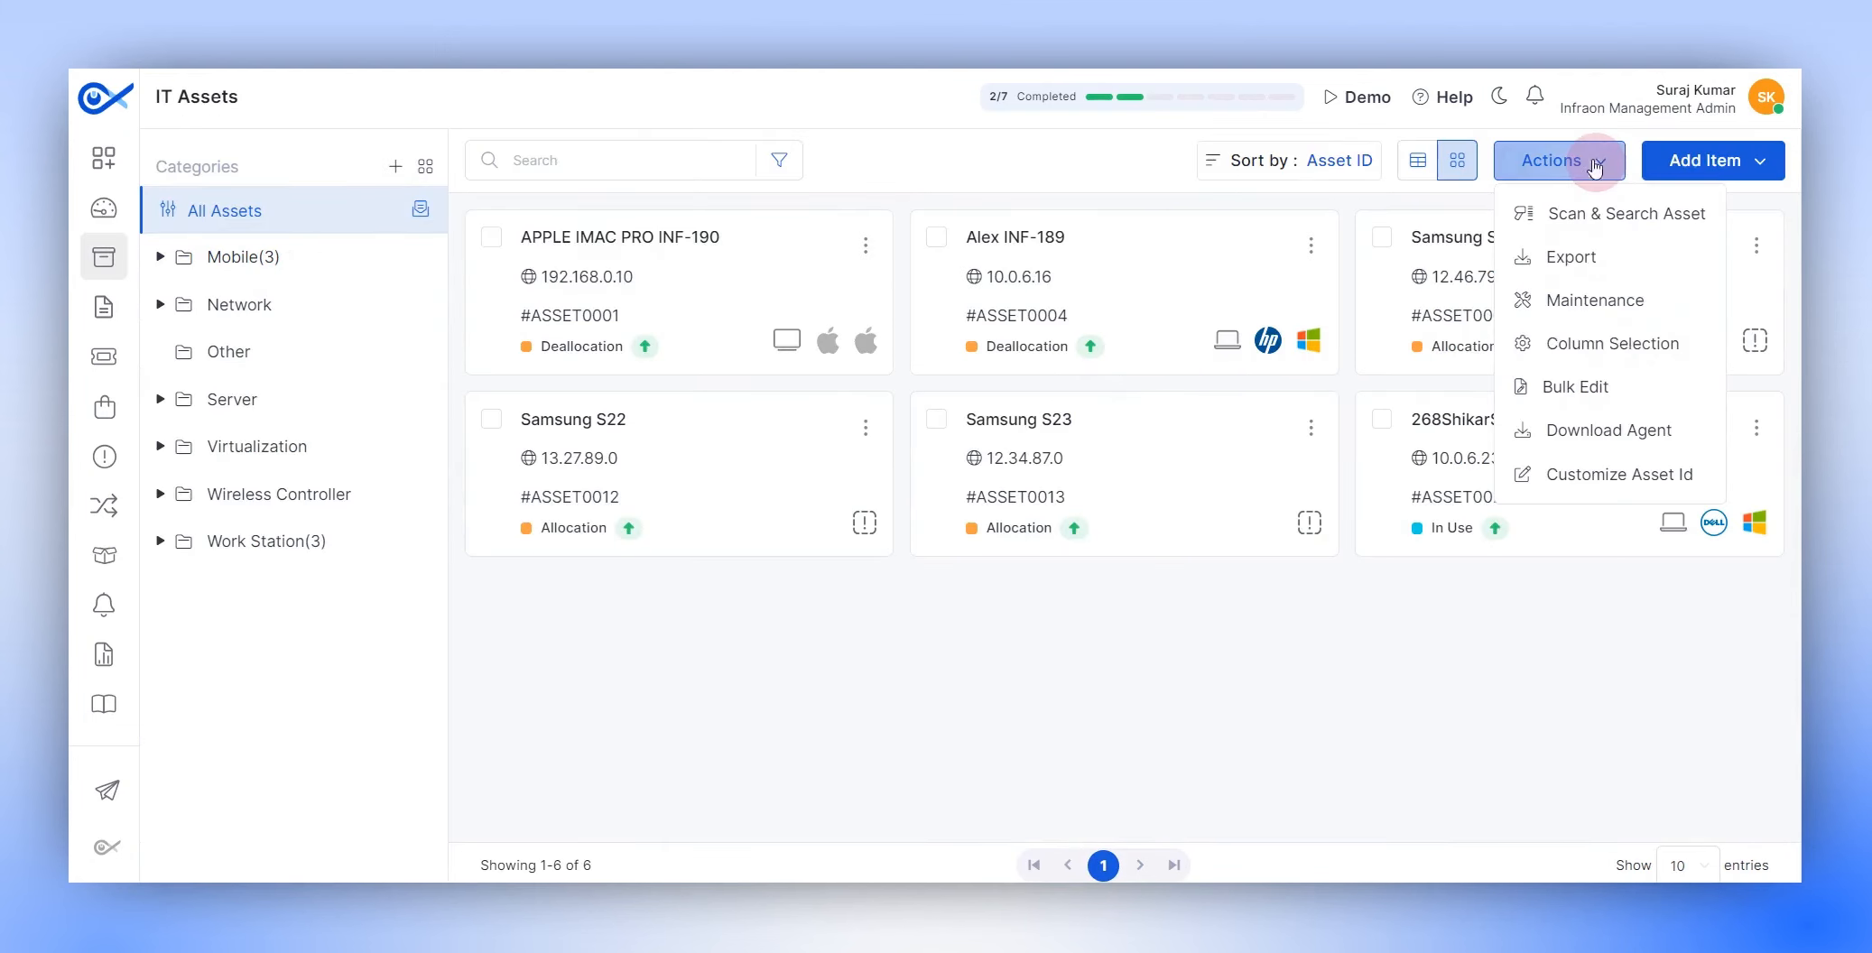
{"action": "left_click", "coordinate": [1596, 343]}
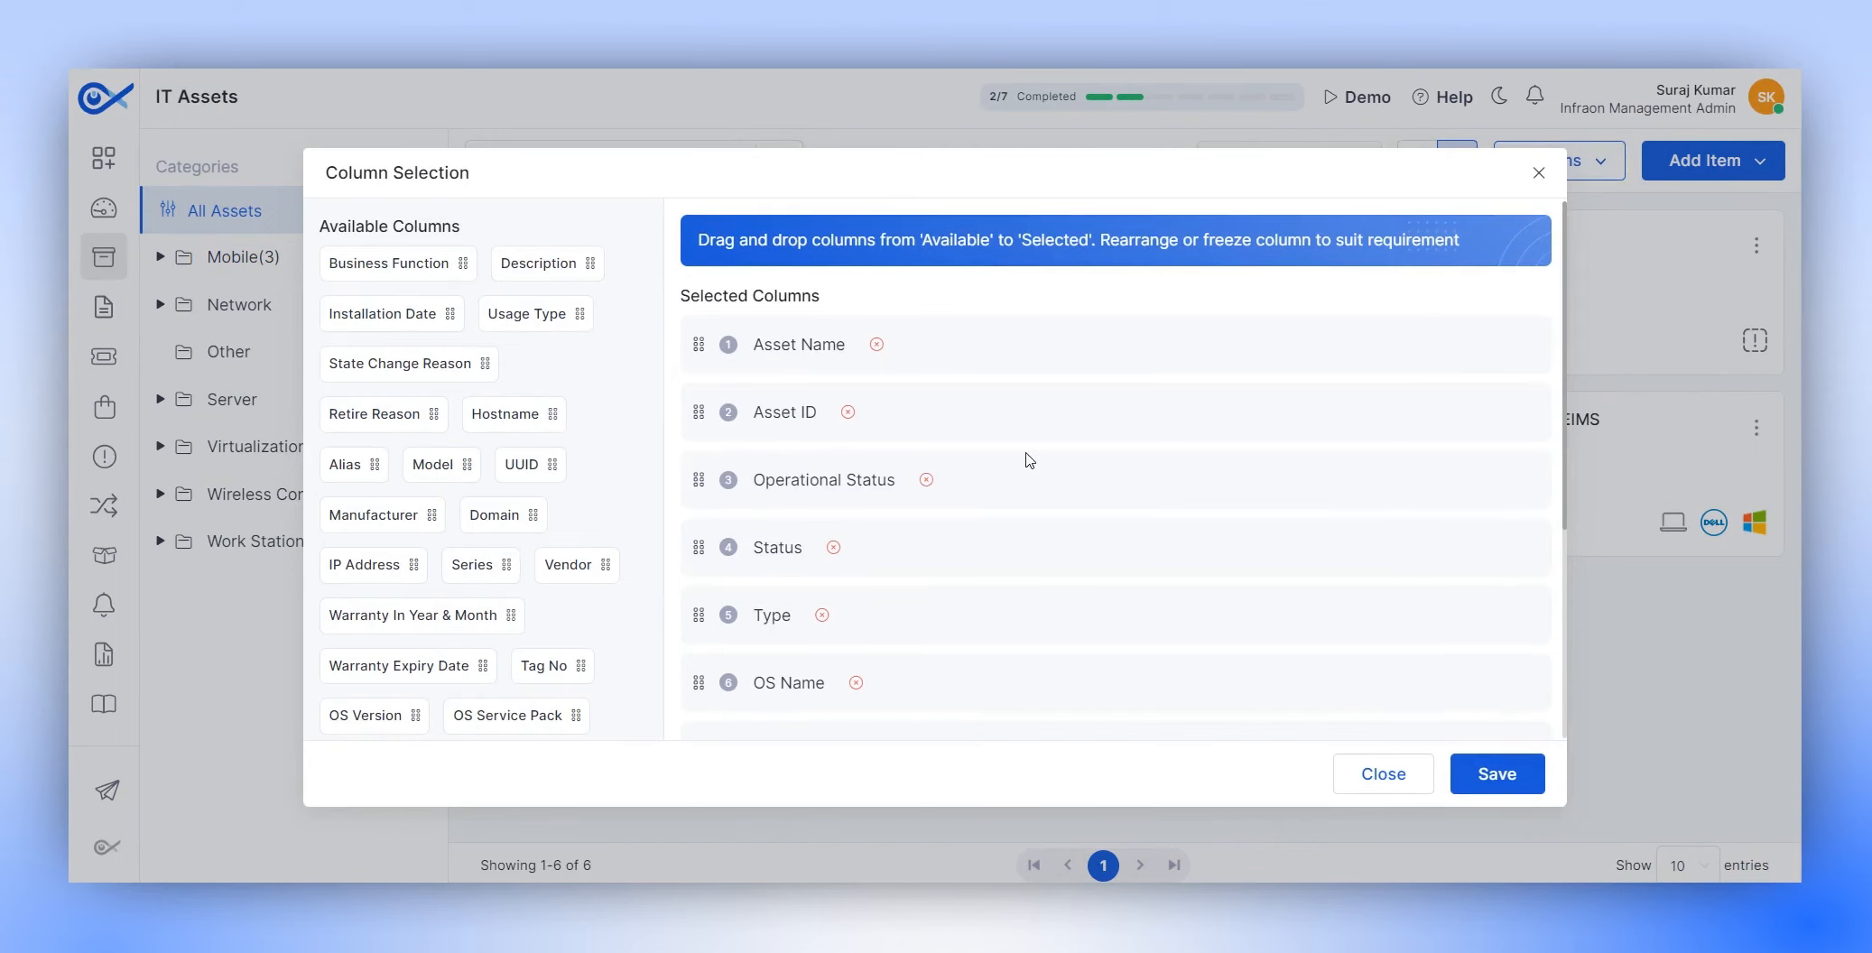
{"action": "scroll", "coordinate": [1029, 460], "scroll_direction": "down", "scroll_amount": 1}
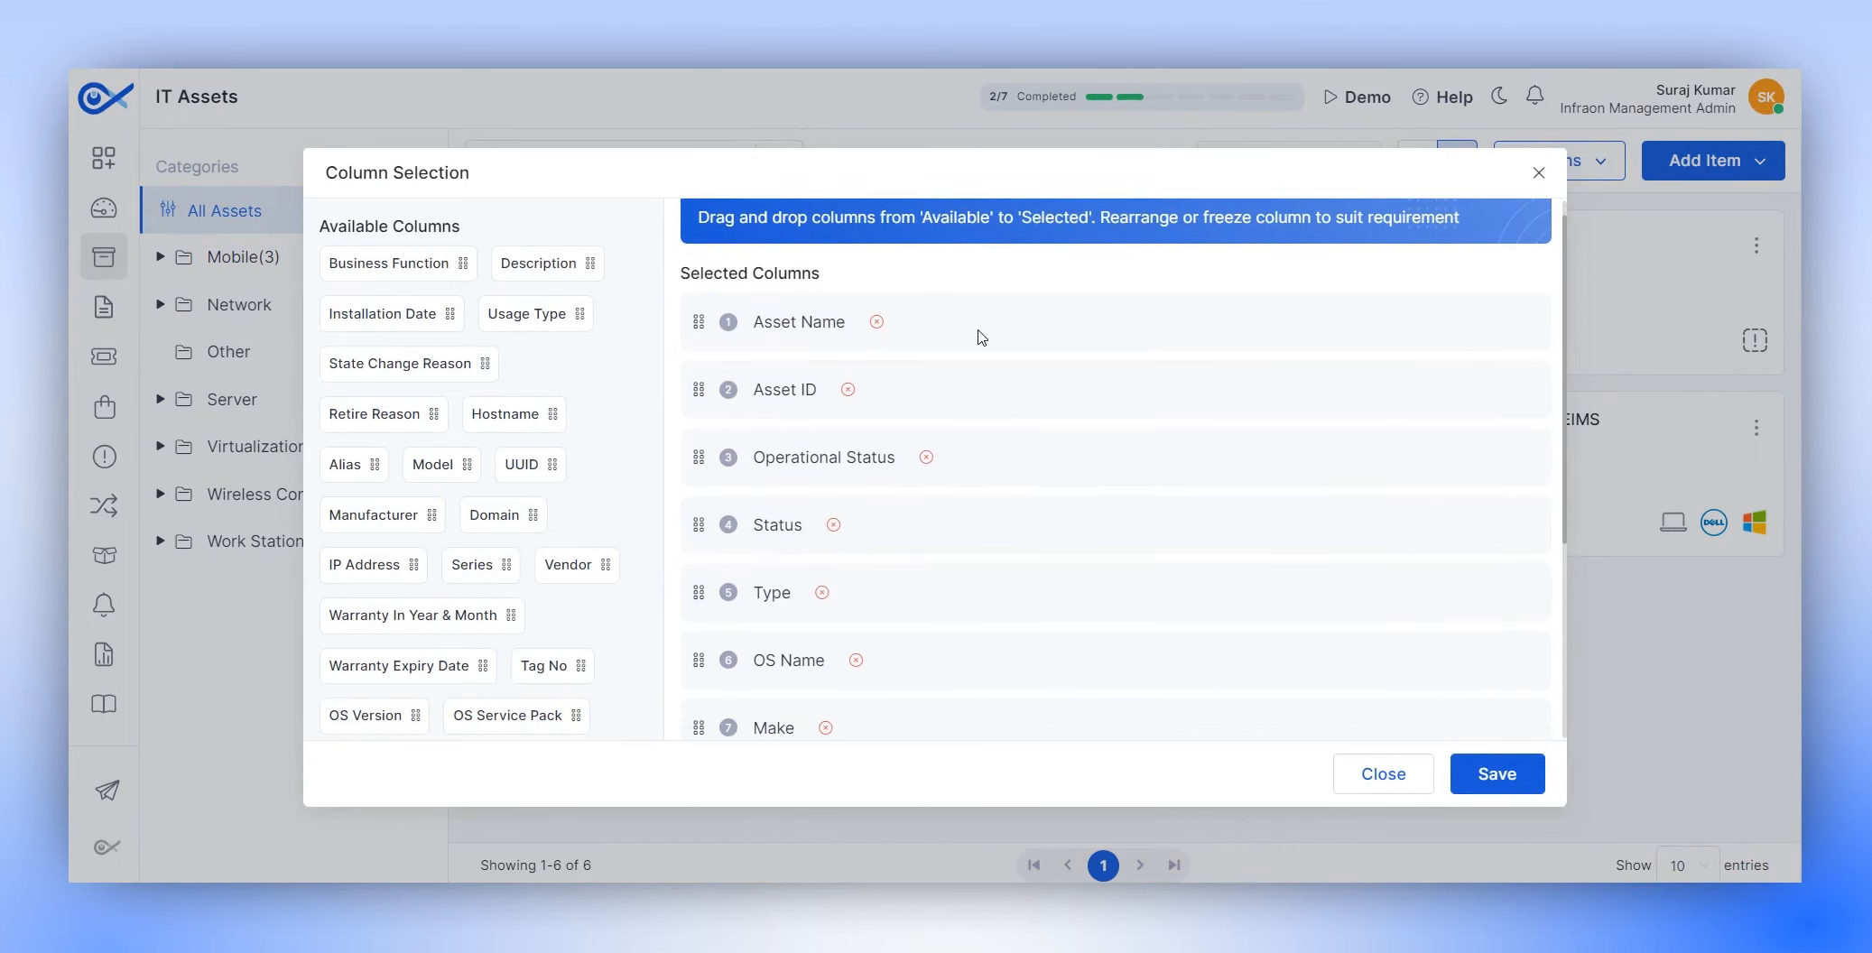
{"action": "left_click", "coordinate": [876, 322]}
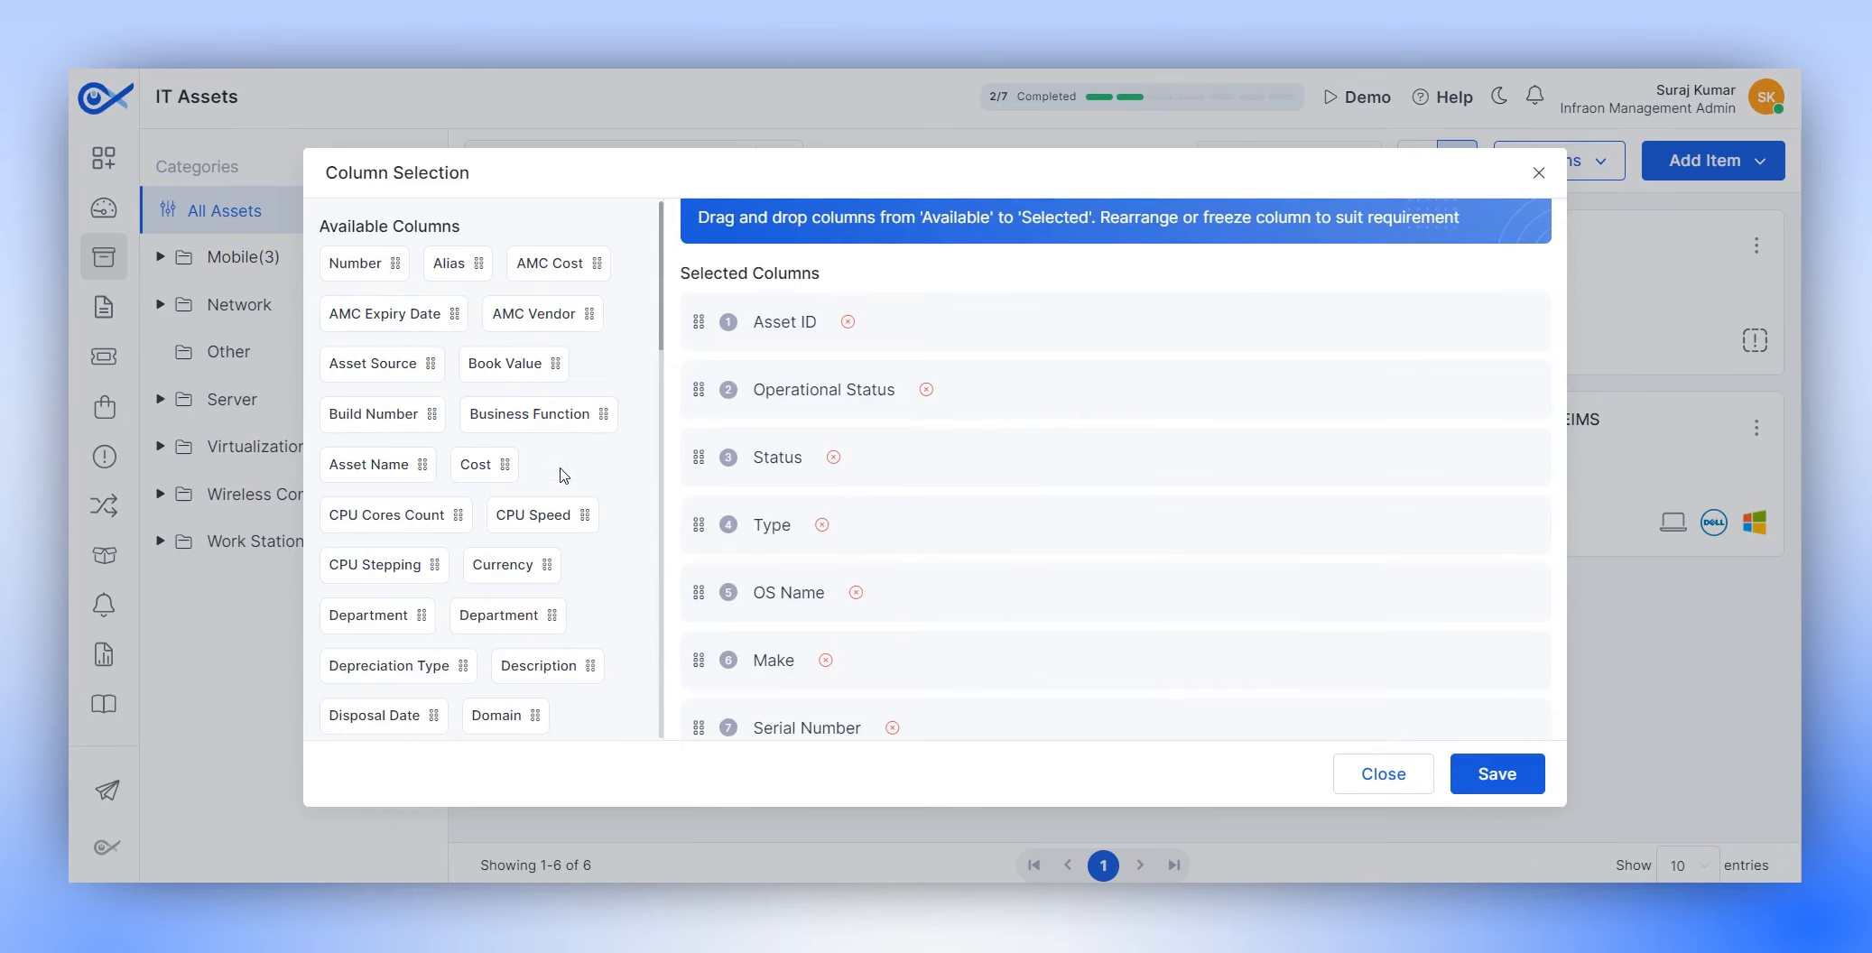
Add the Hostname column ahead of Asset ID in the selected columns and save the column selection.
{"action": "scroll", "coordinate": [563, 475], "scroll_direction": "down", "scroll_amount": 8}
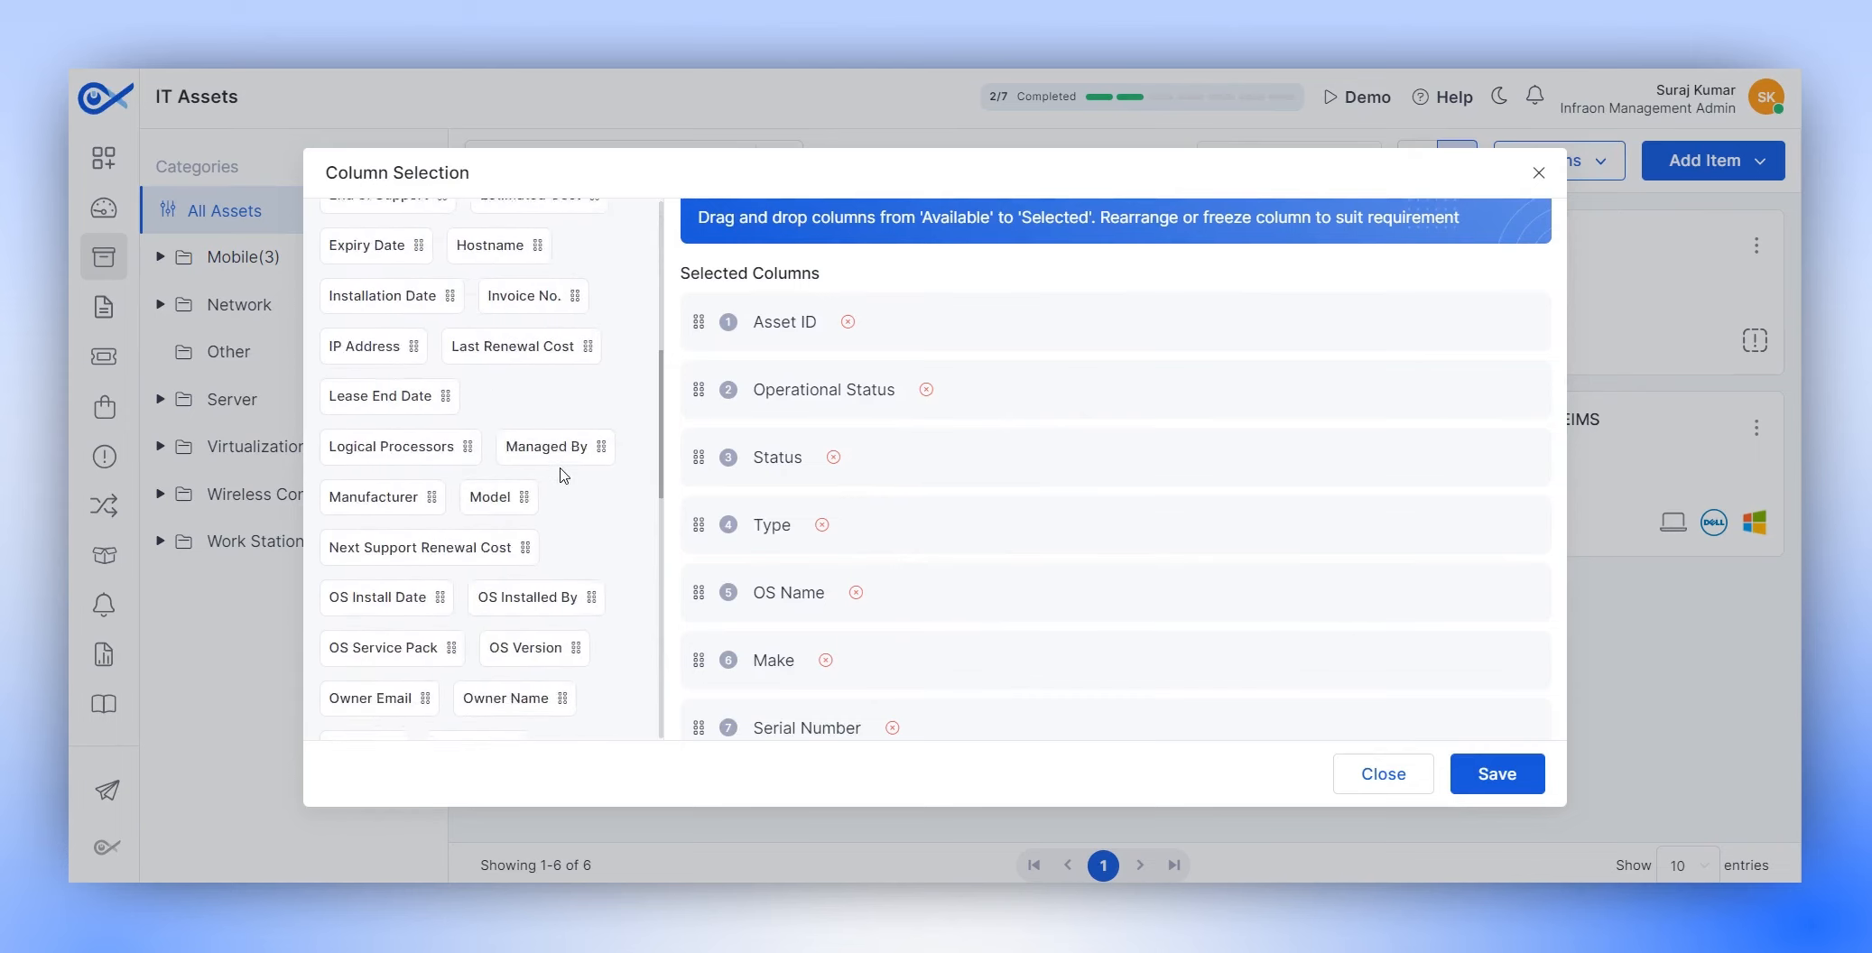
{"action": "scroll", "coordinate": [563, 390], "scroll_direction": "up", "scroll_amount": 3}
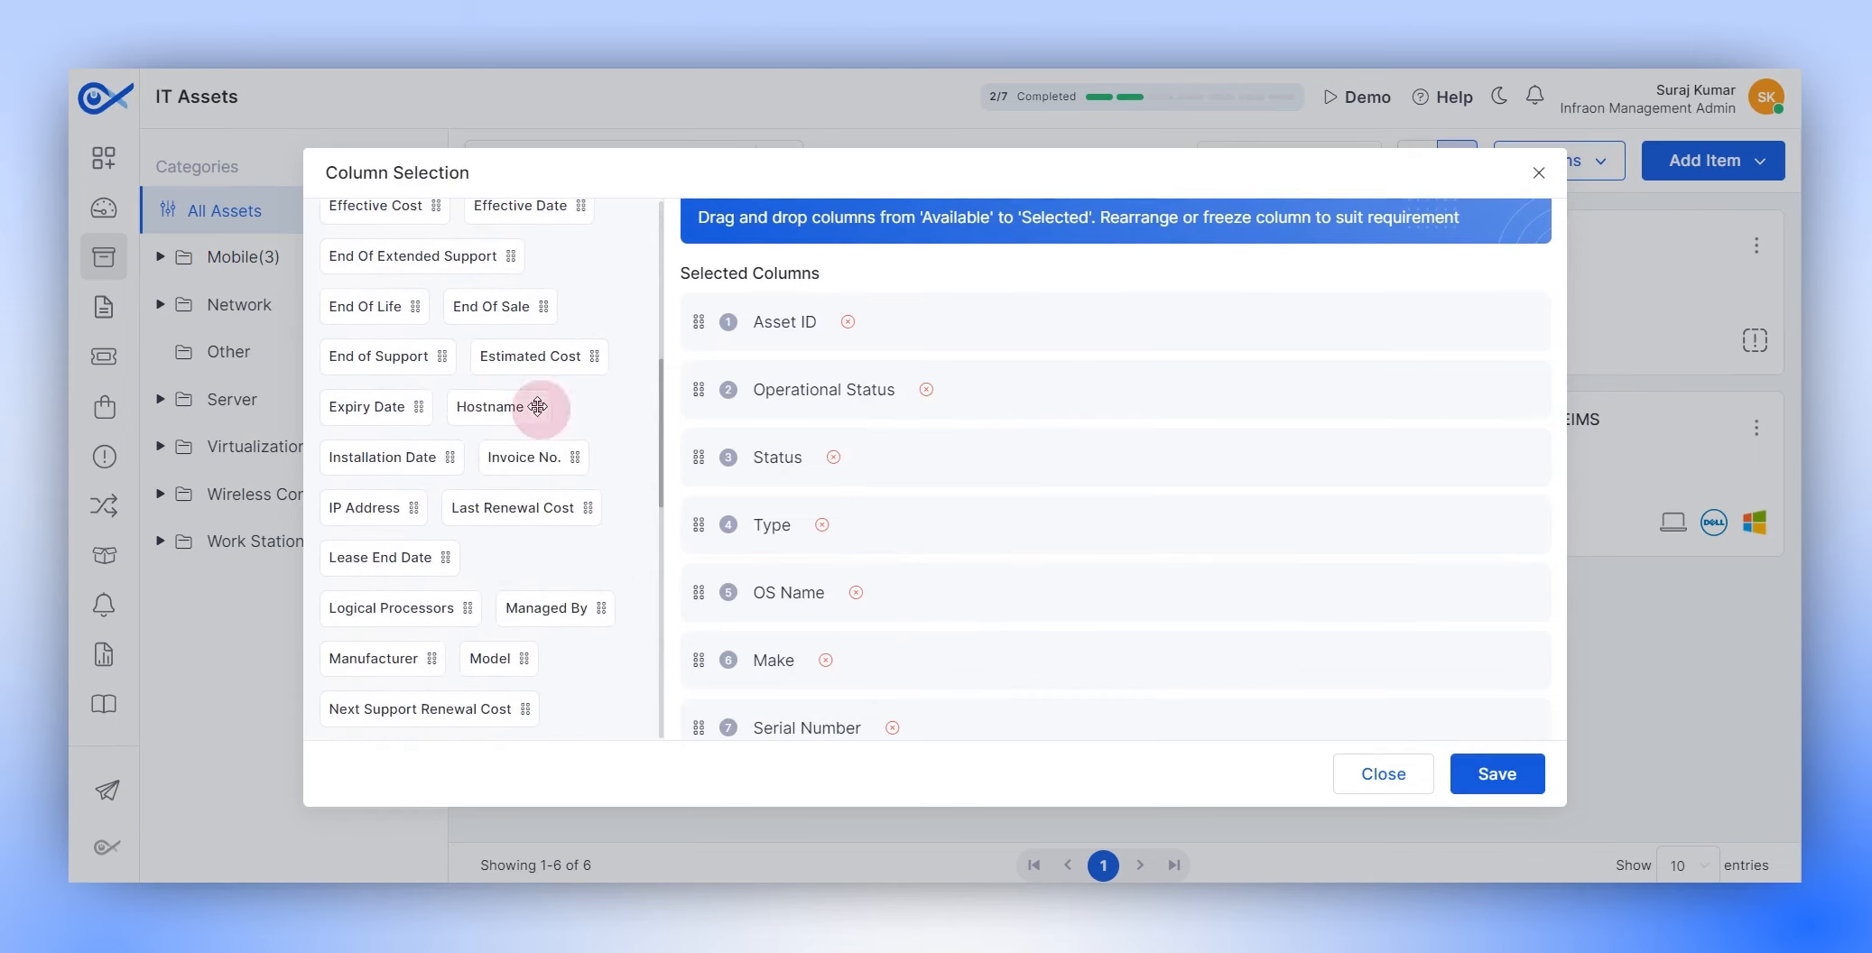
{"action": "left_click_drag", "start_coordinate": [535, 405], "coordinate": [750, 361]}
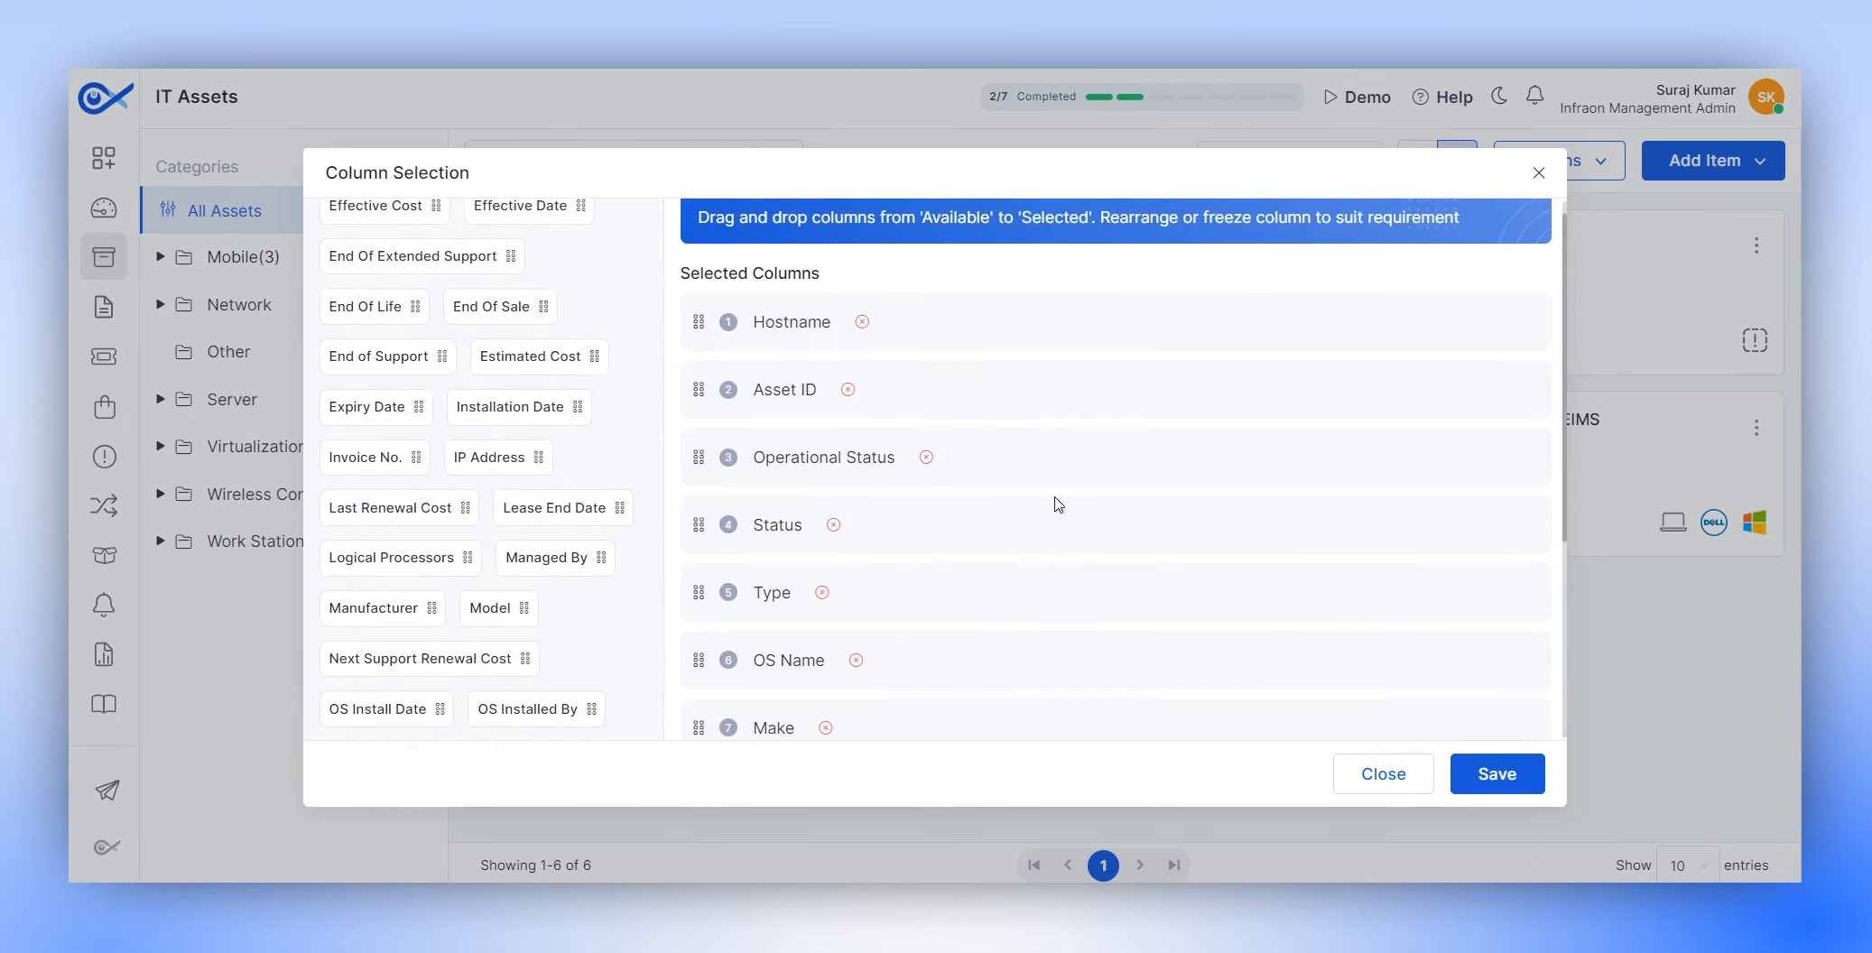
{"action": "left_click", "coordinate": [1484, 773]}
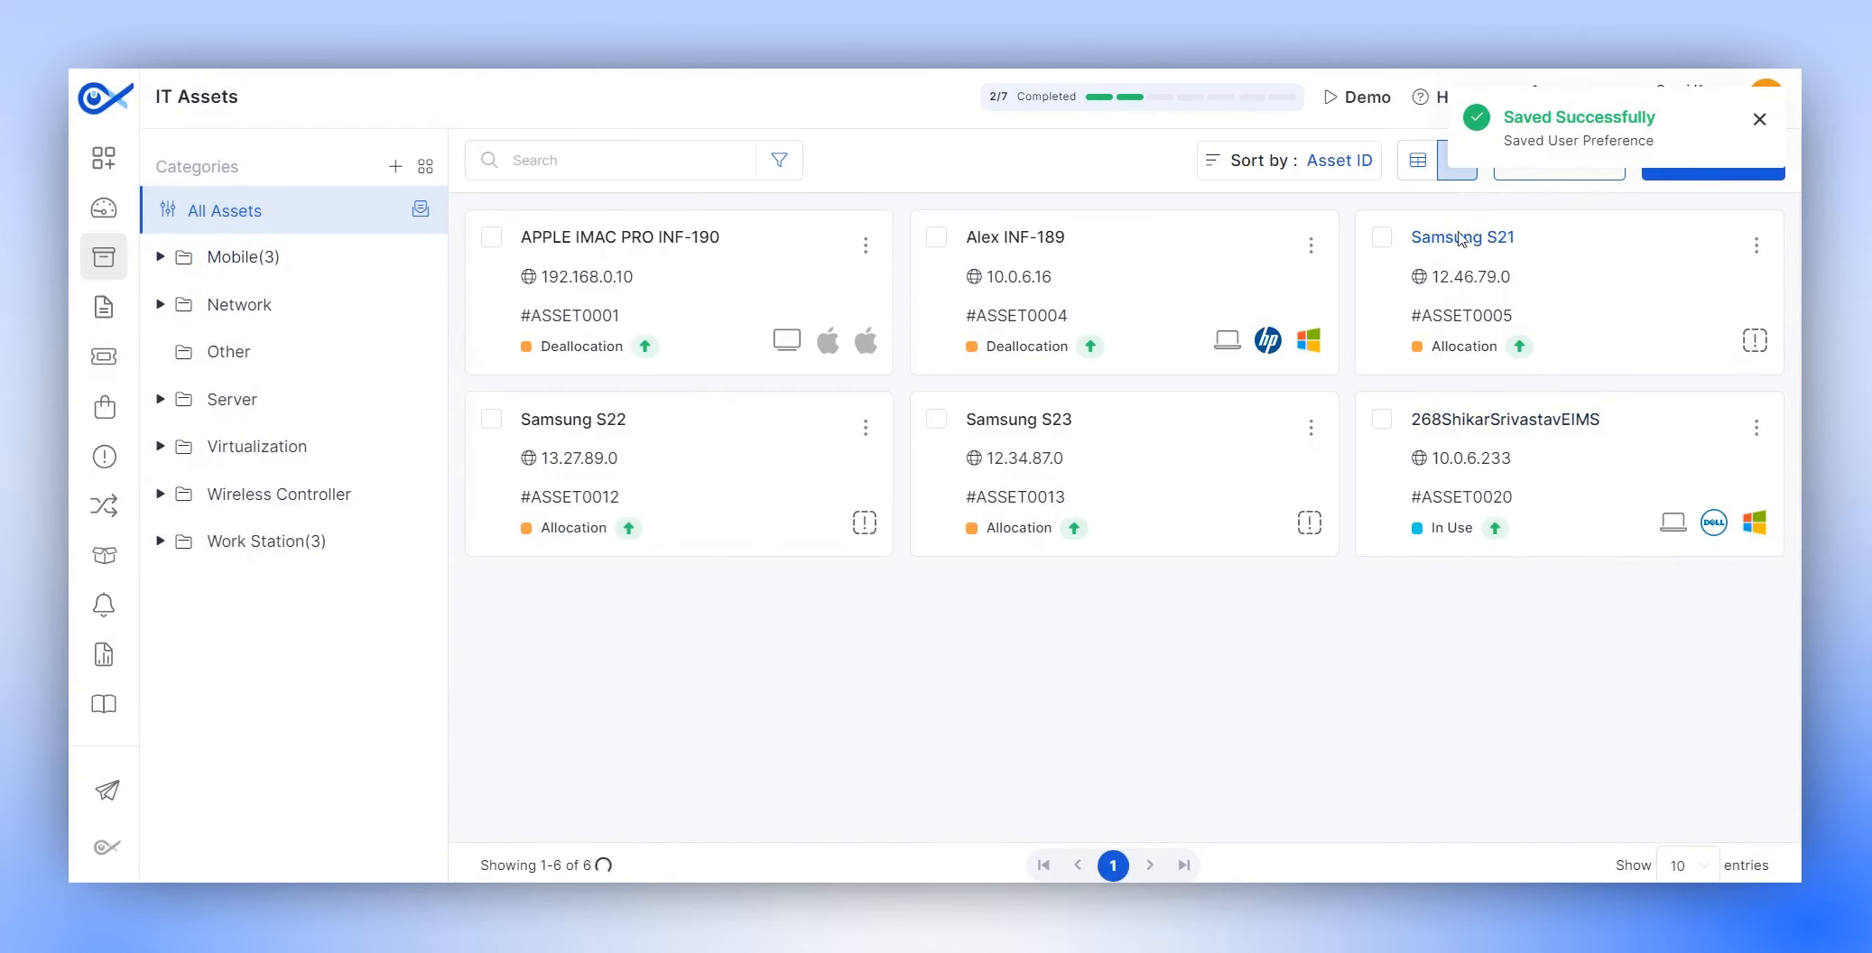
Check the asset list in table view with its new column selection and return to card view.
{"action": "left_click", "coordinate": [1416, 164]}
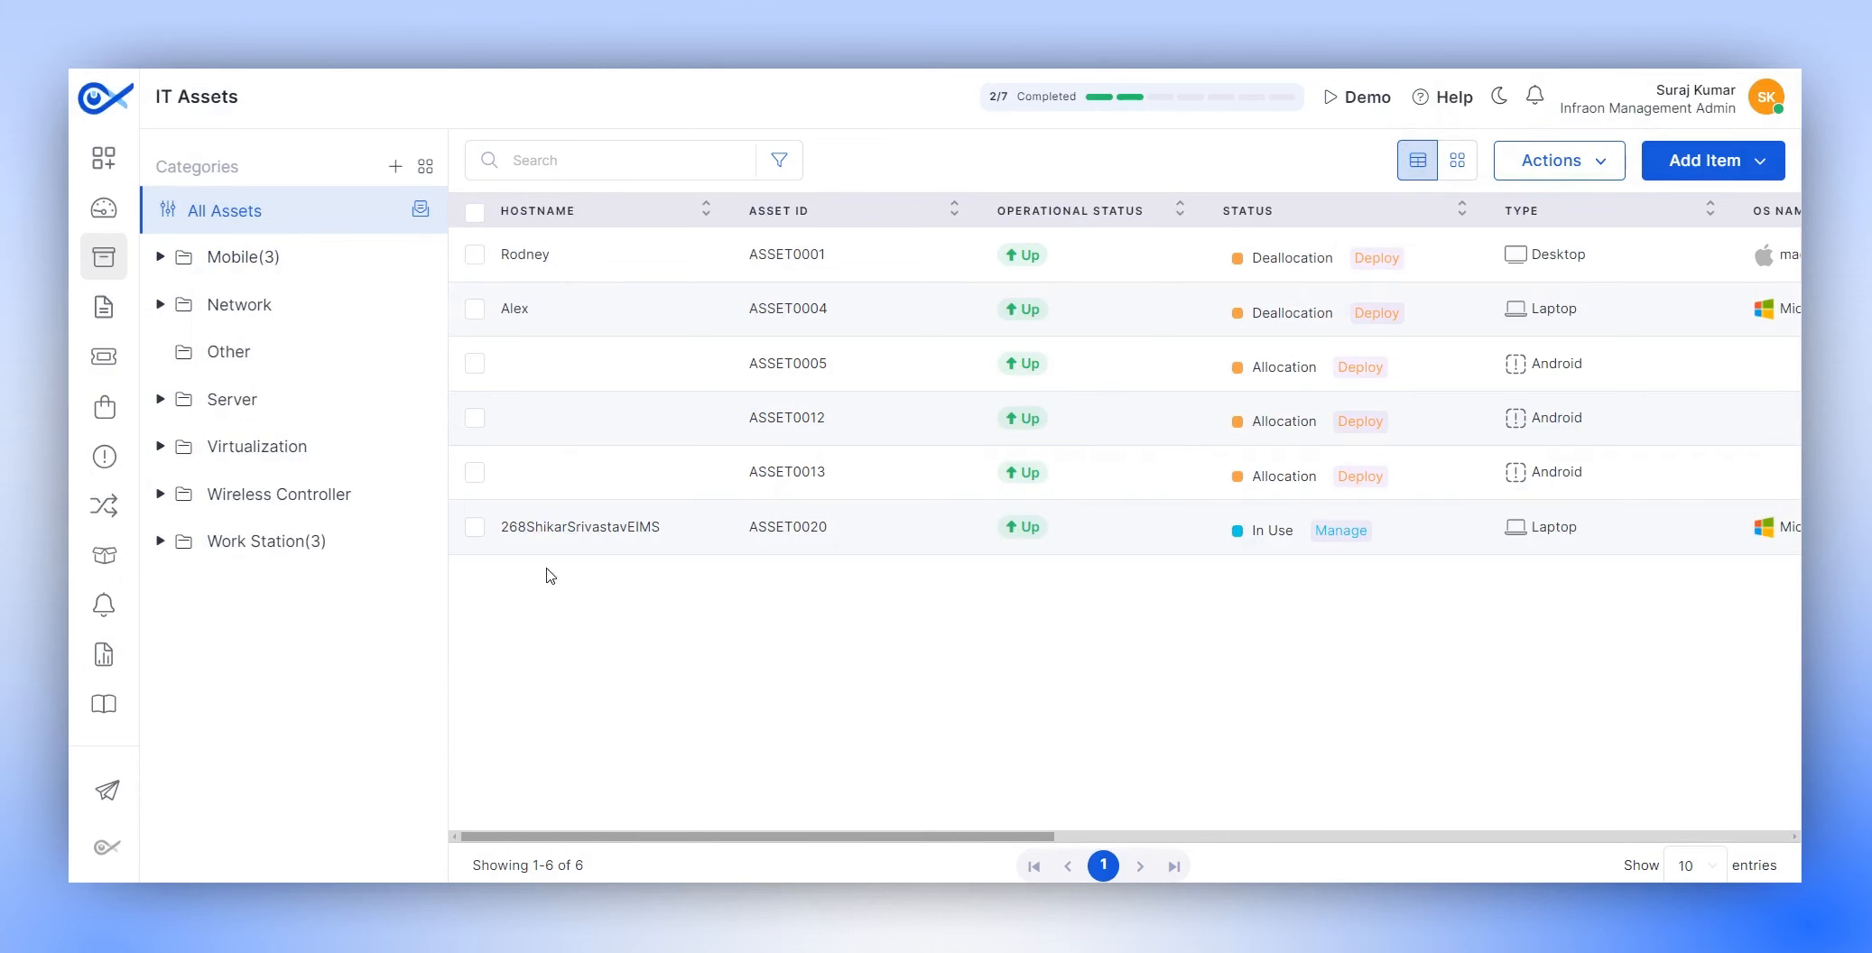
{"action": "left_click", "coordinate": [1459, 161]}
Open Bulk Edit, look through the category options of the CSV import form, and leave the form without uploading a file.
{"action": "left_click", "coordinate": [1573, 169]}
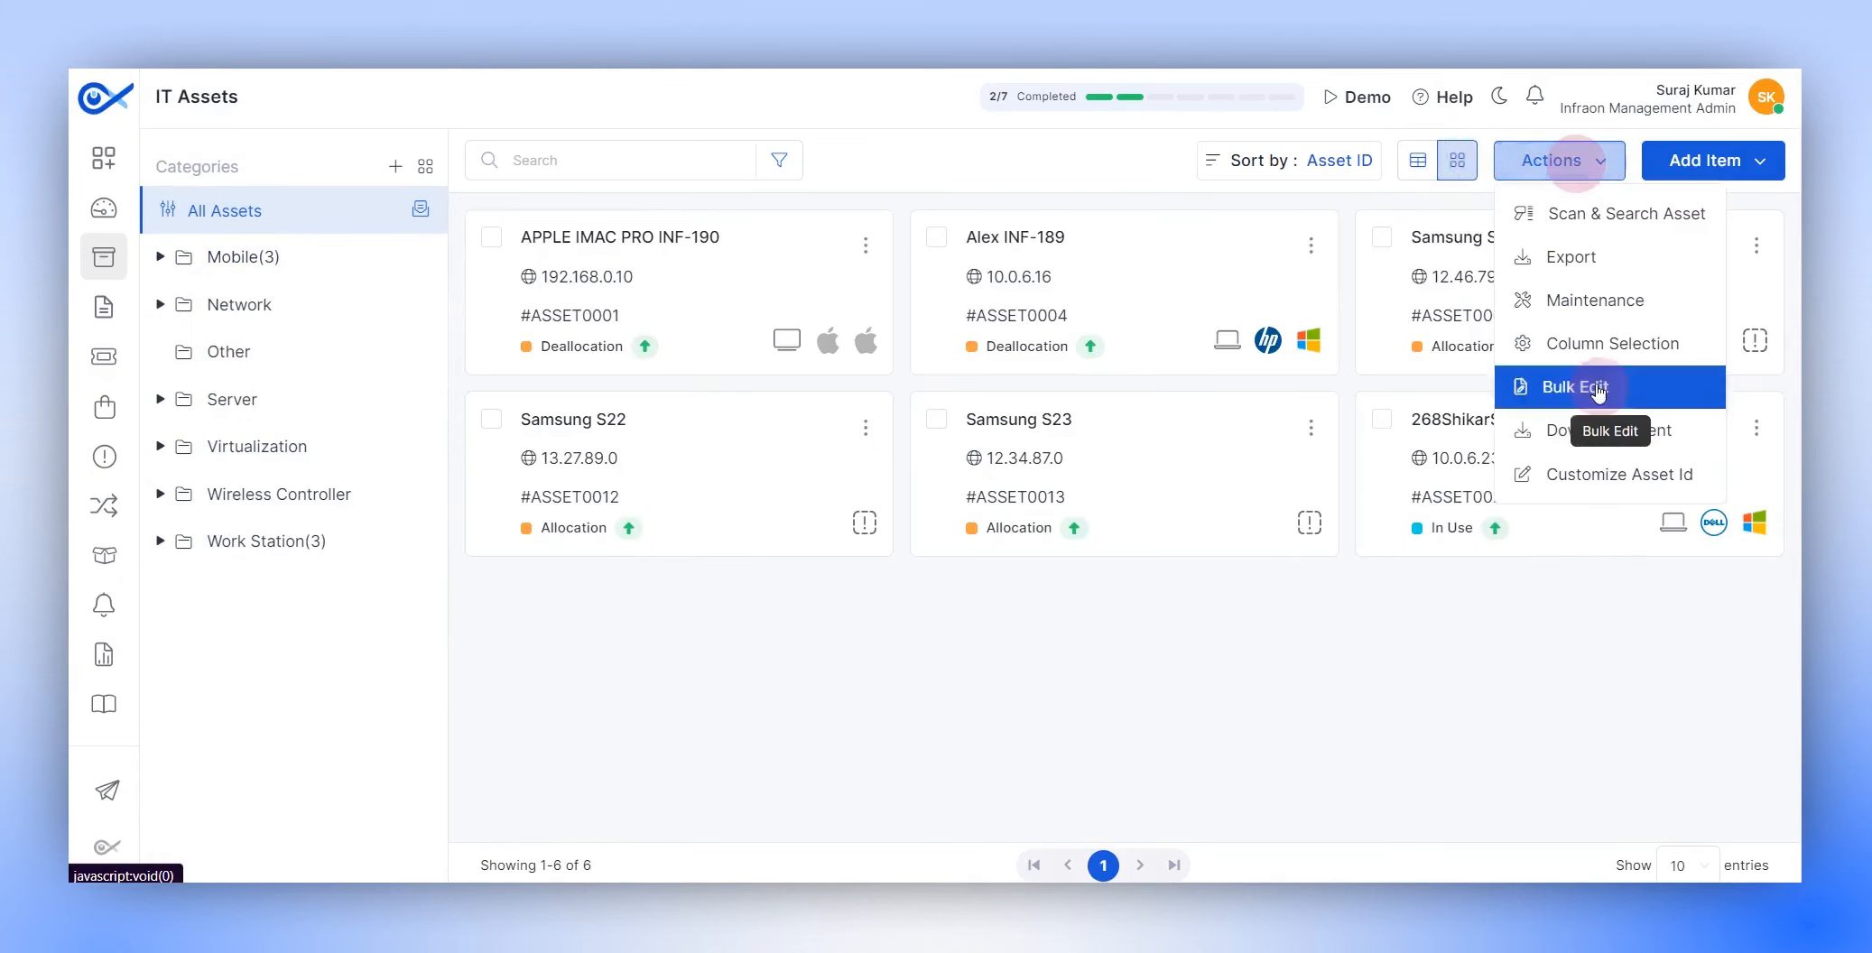
{"action": "left_click", "coordinate": [1590, 385]}
{"action": "left_click", "coordinate": [1488, 257]}
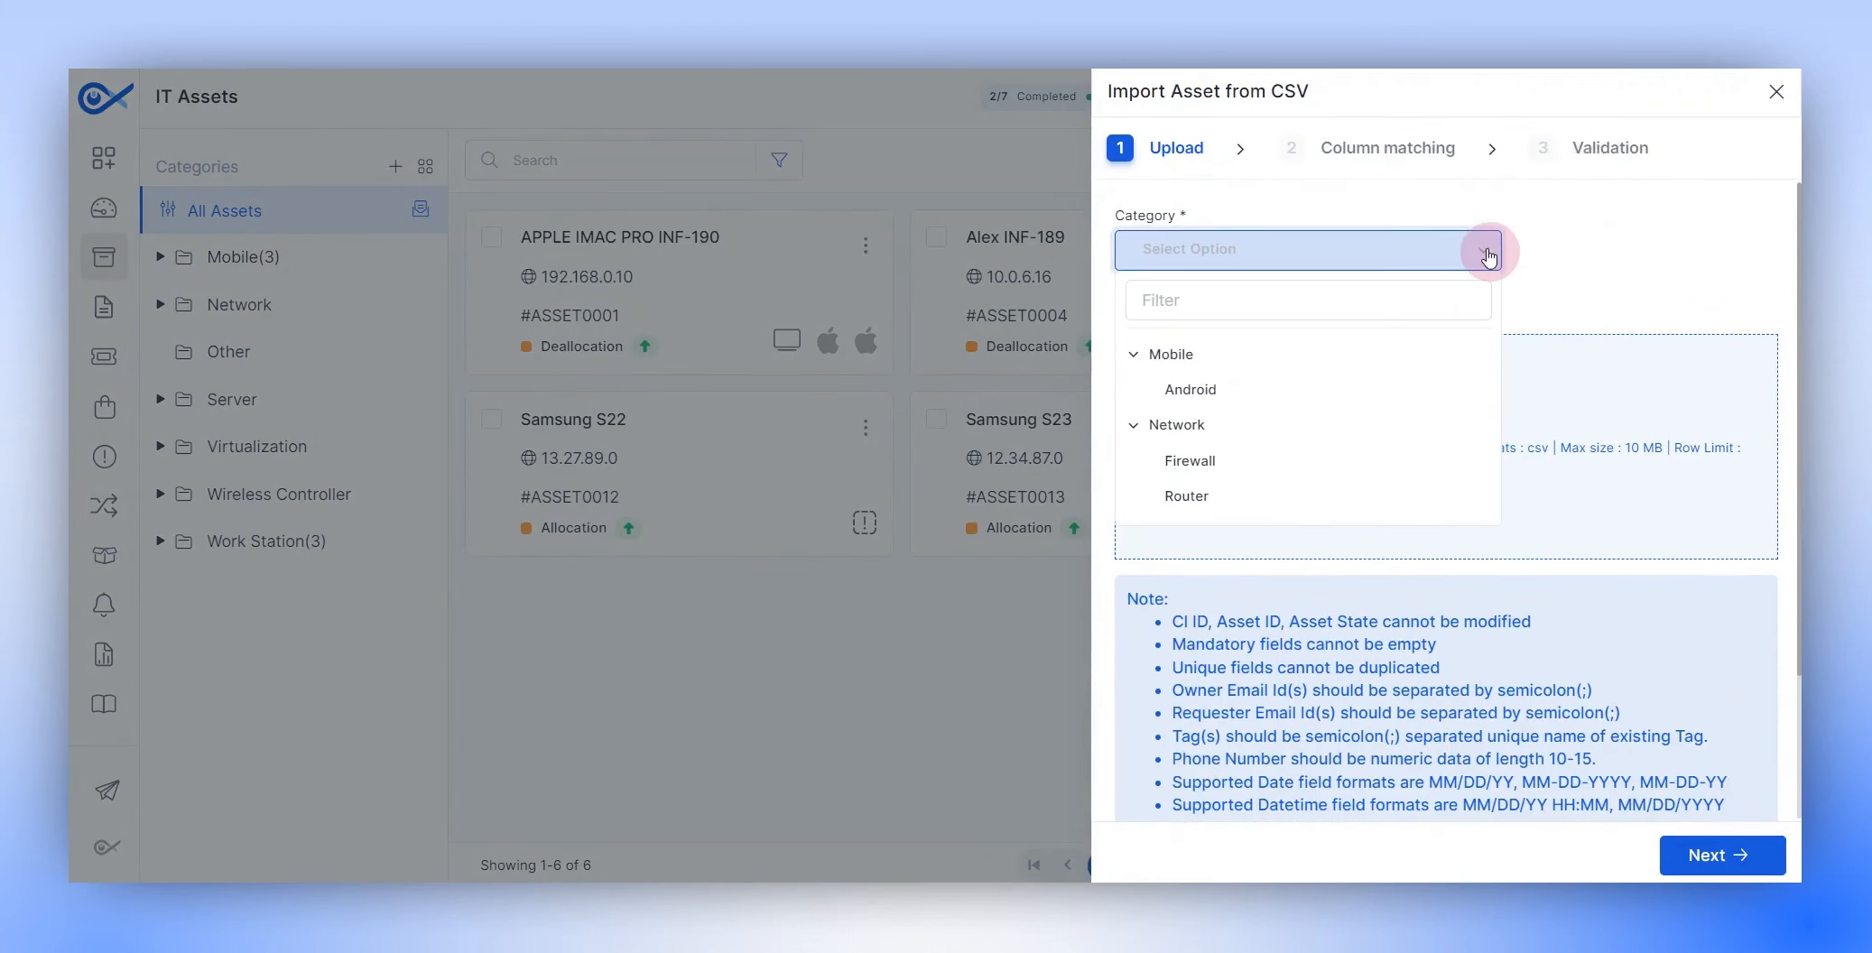
{"action": "left_click", "coordinate": [1488, 257]}
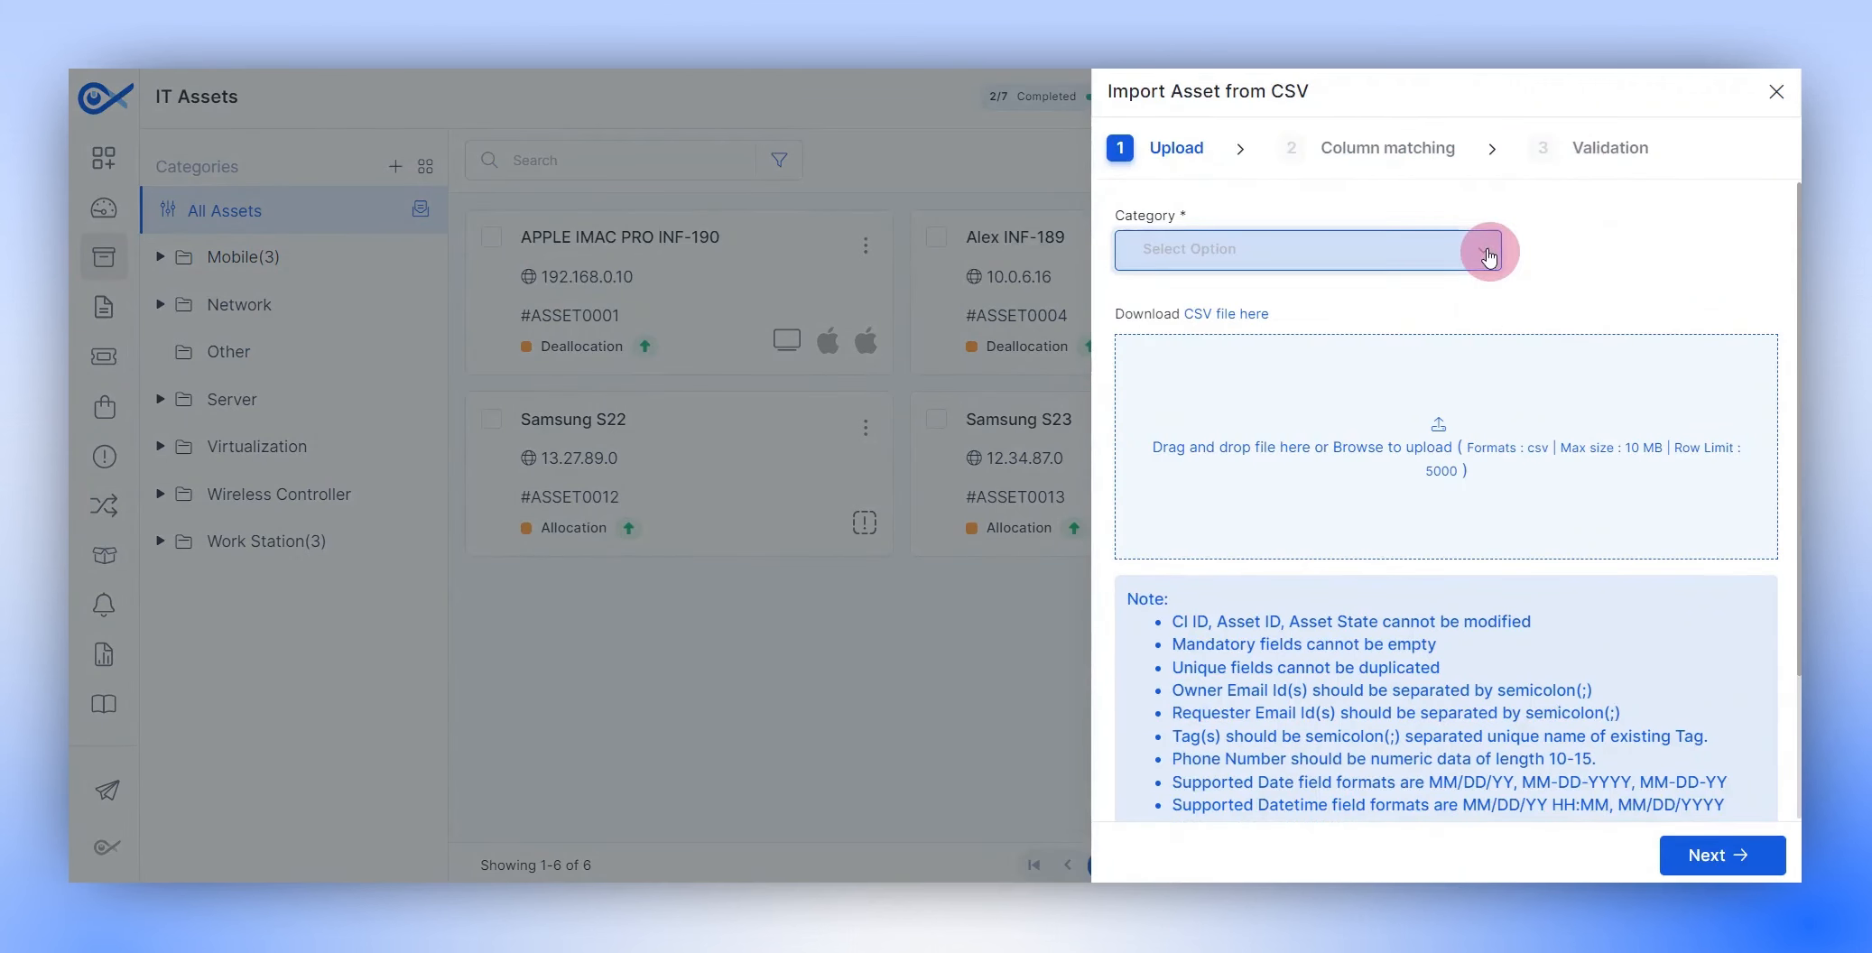
{"action": "left_click", "coordinate": [1582, 257]}
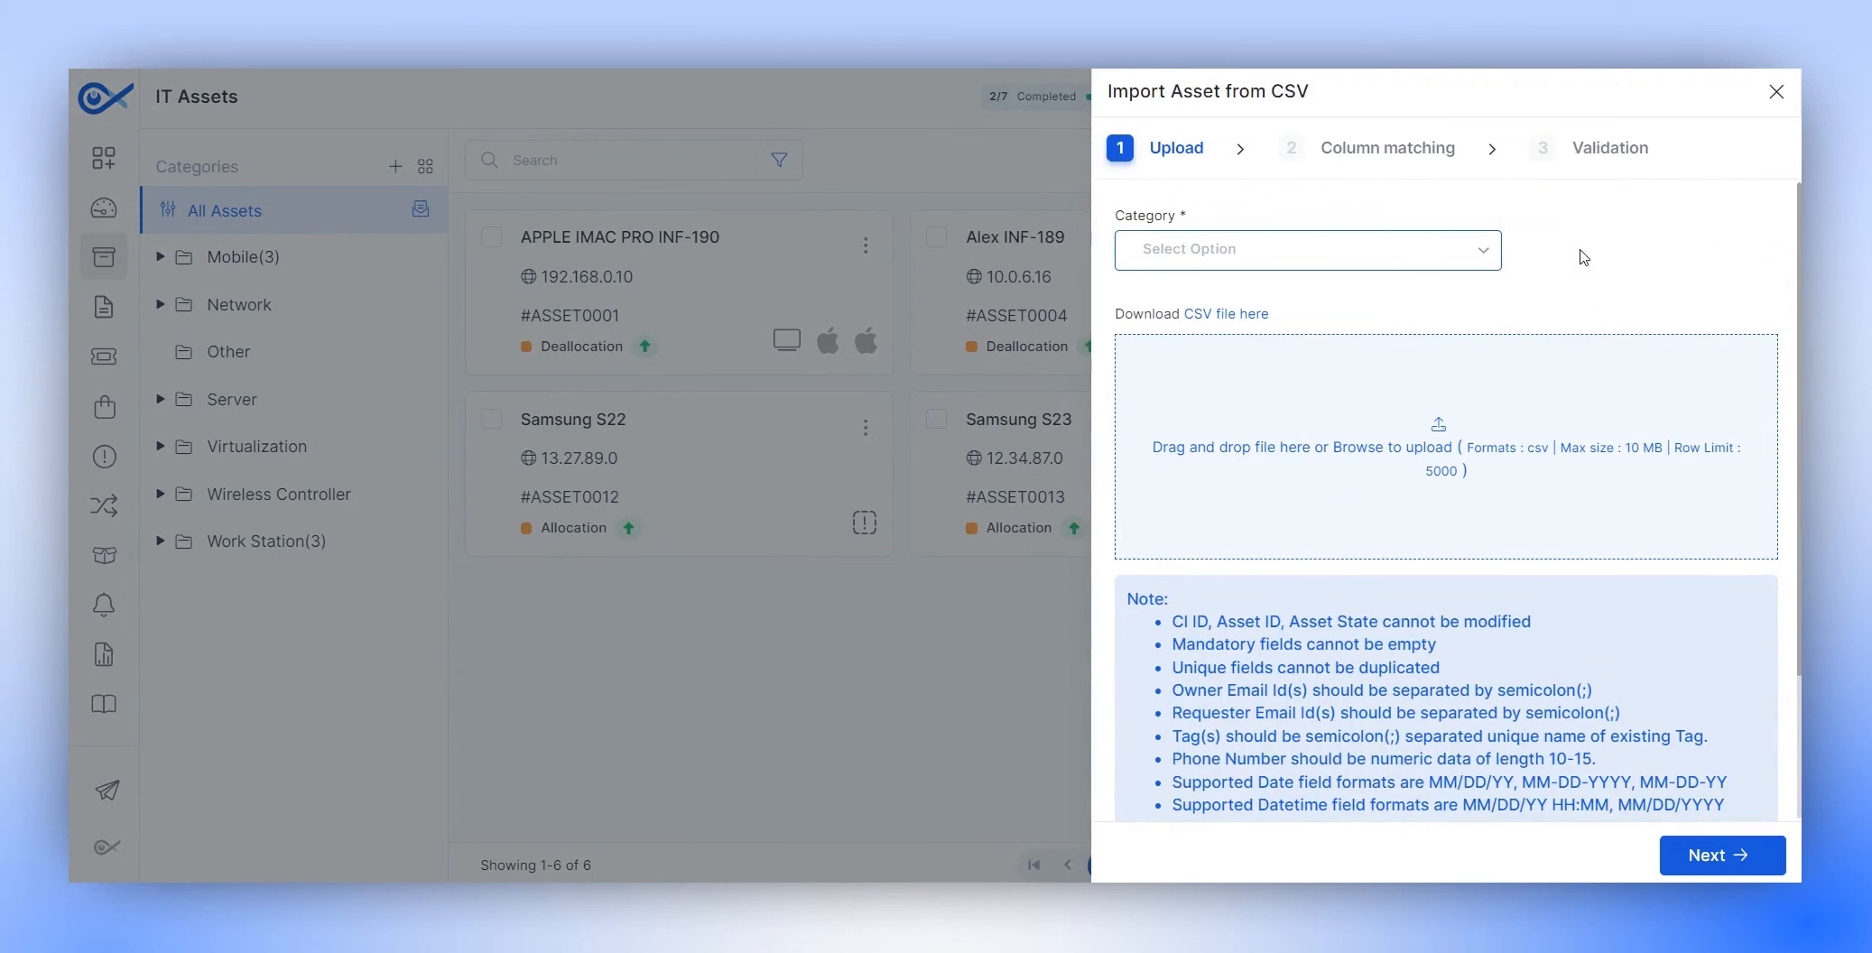
{"action": "left_click", "coordinate": [1776, 91]}
Open Download Agent to view the inventory agents offered for each operating system, and close it again.
{"action": "left_click", "coordinate": [1559, 171]}
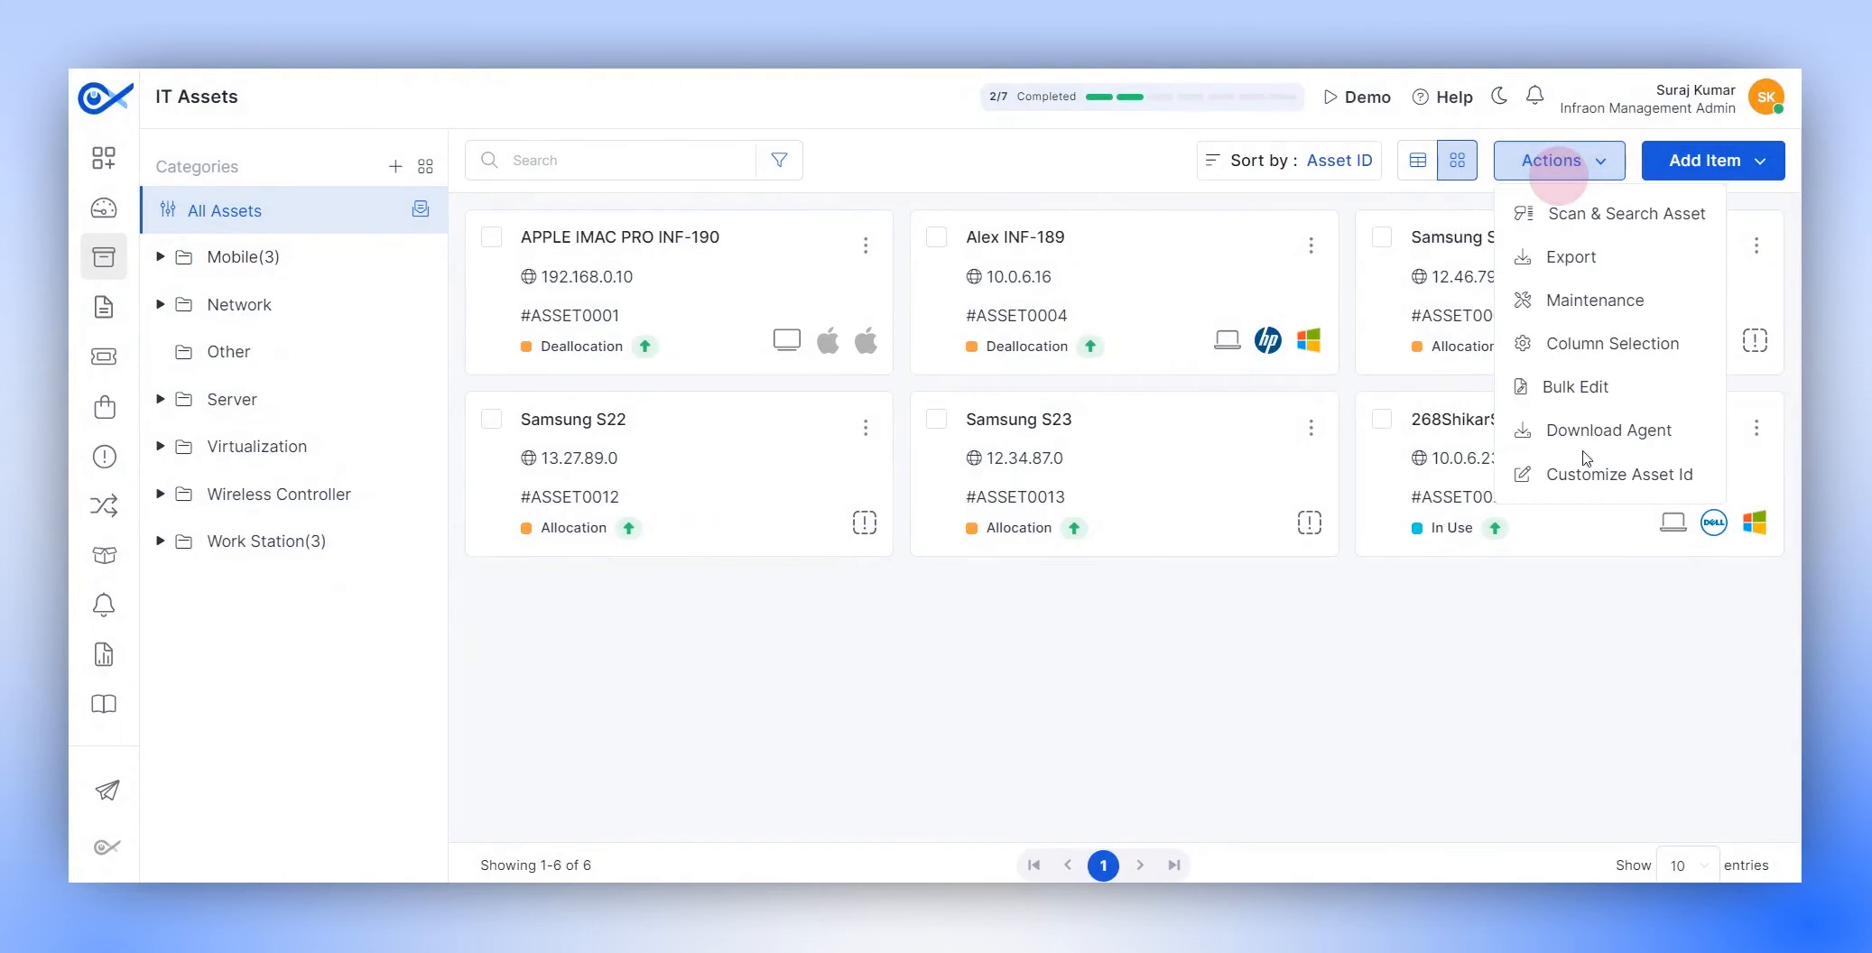
{"action": "left_click", "coordinate": [1607, 432]}
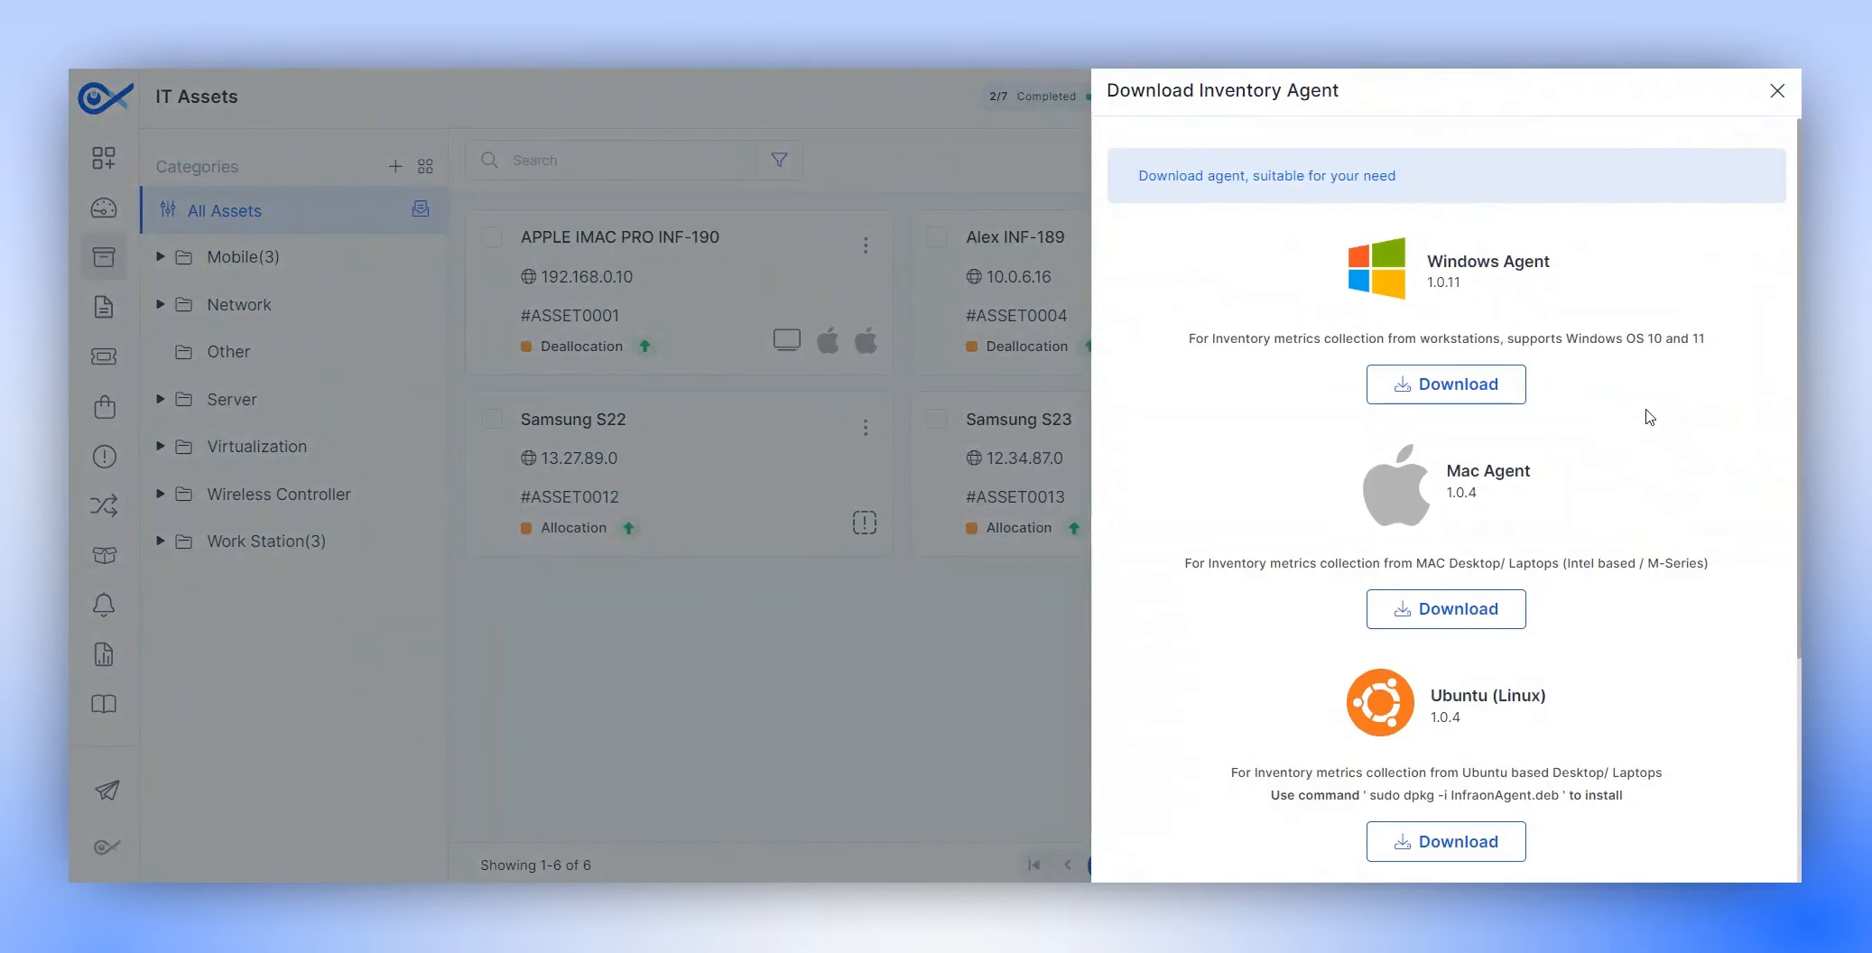
{"action": "left_click", "coordinate": [1776, 90]}
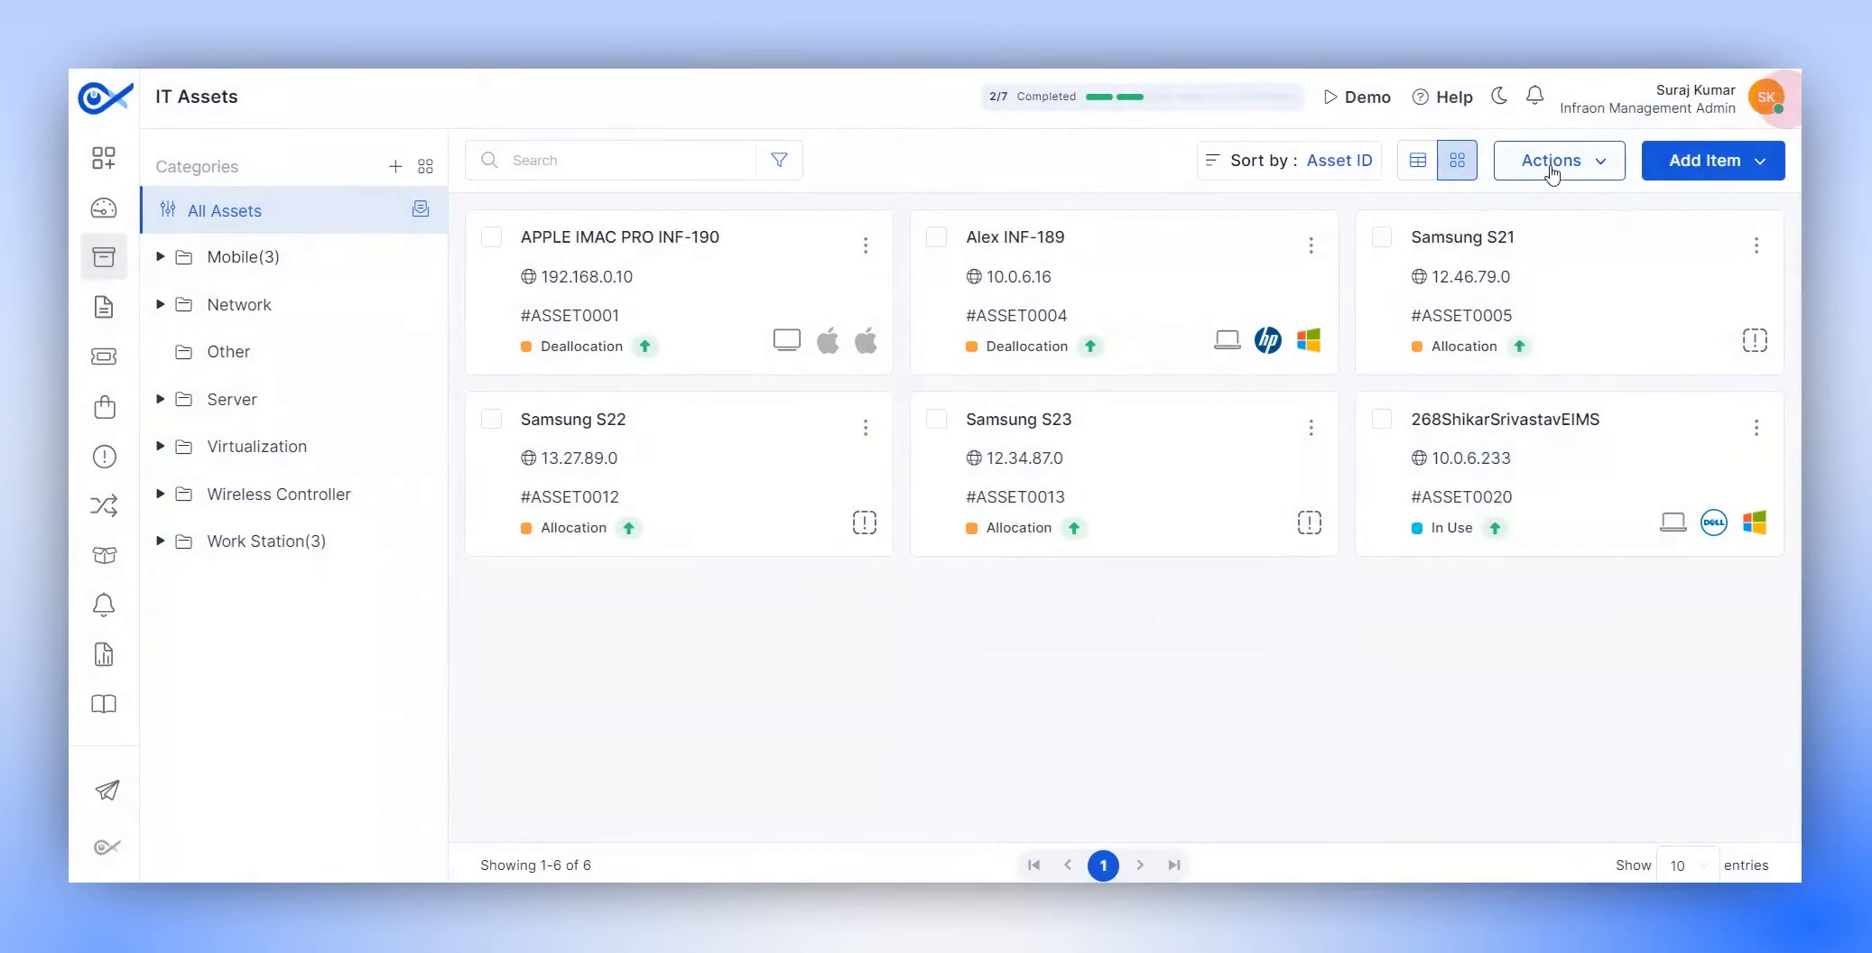
Open the asset ID format customization and change the prefix to "Asset".
{"action": "left_click", "coordinate": [1552, 172]}
{"action": "left_click", "coordinate": [1588, 473]}
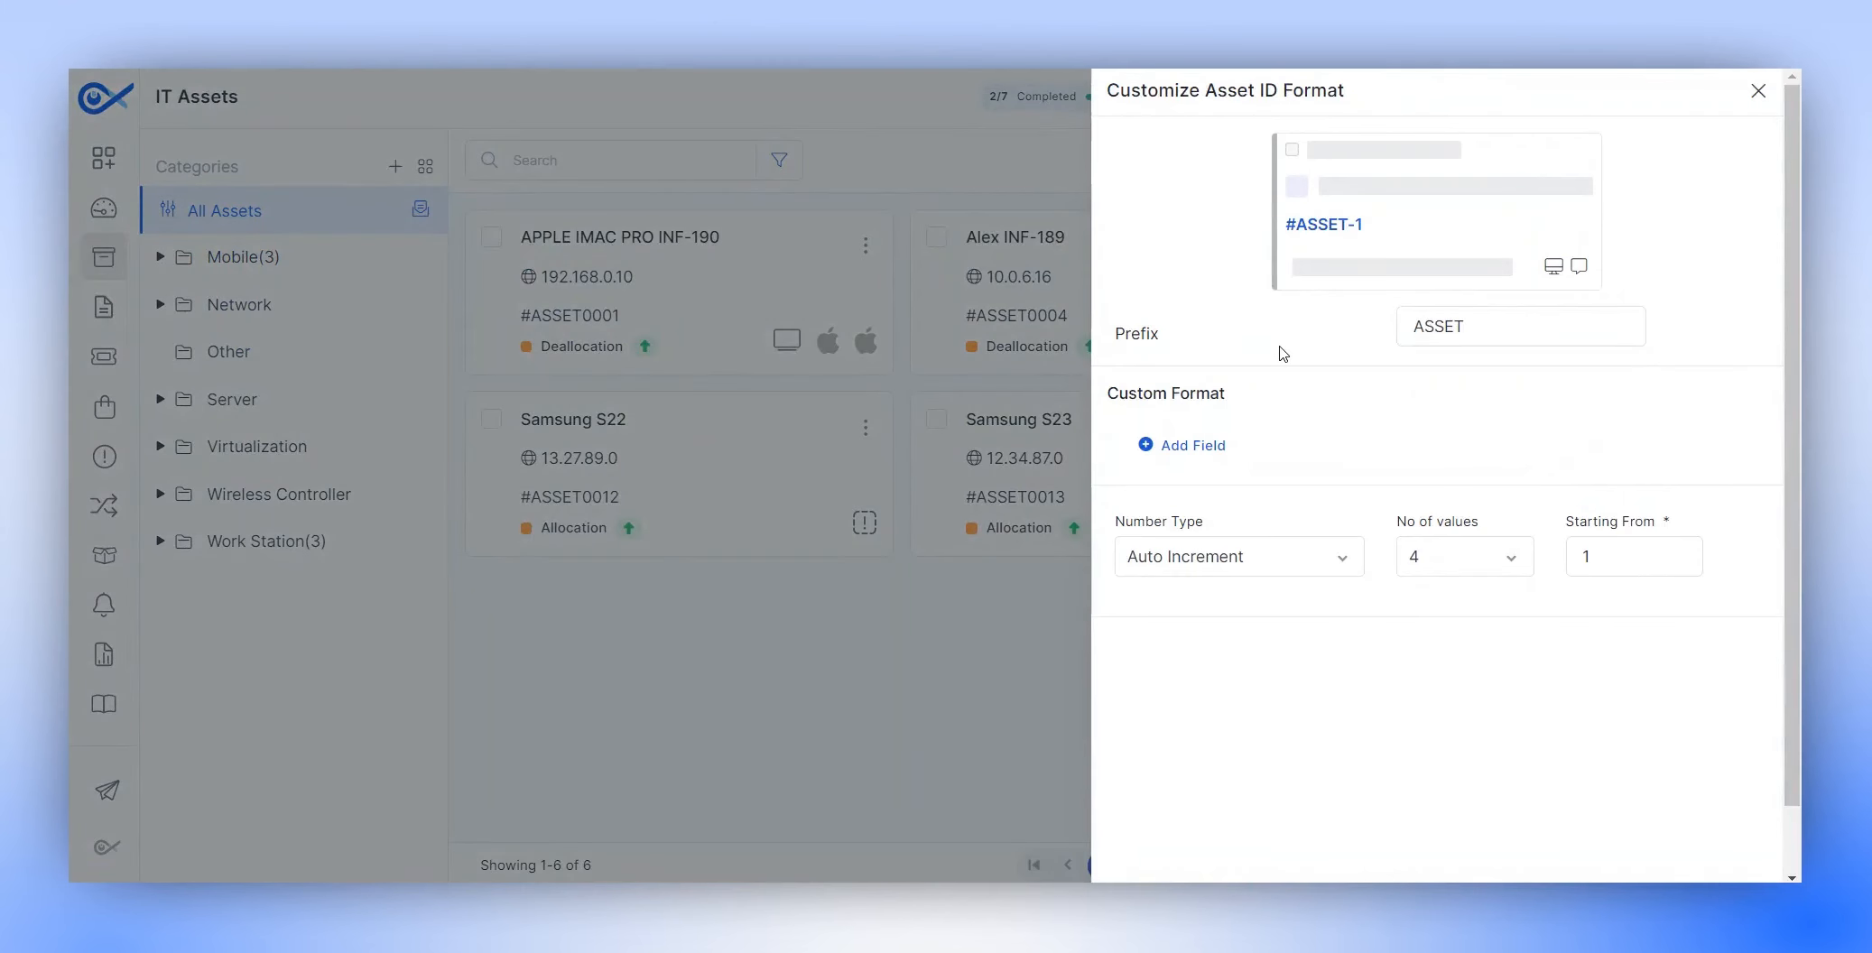
{"action": "left_click", "coordinate": [1464, 329]}
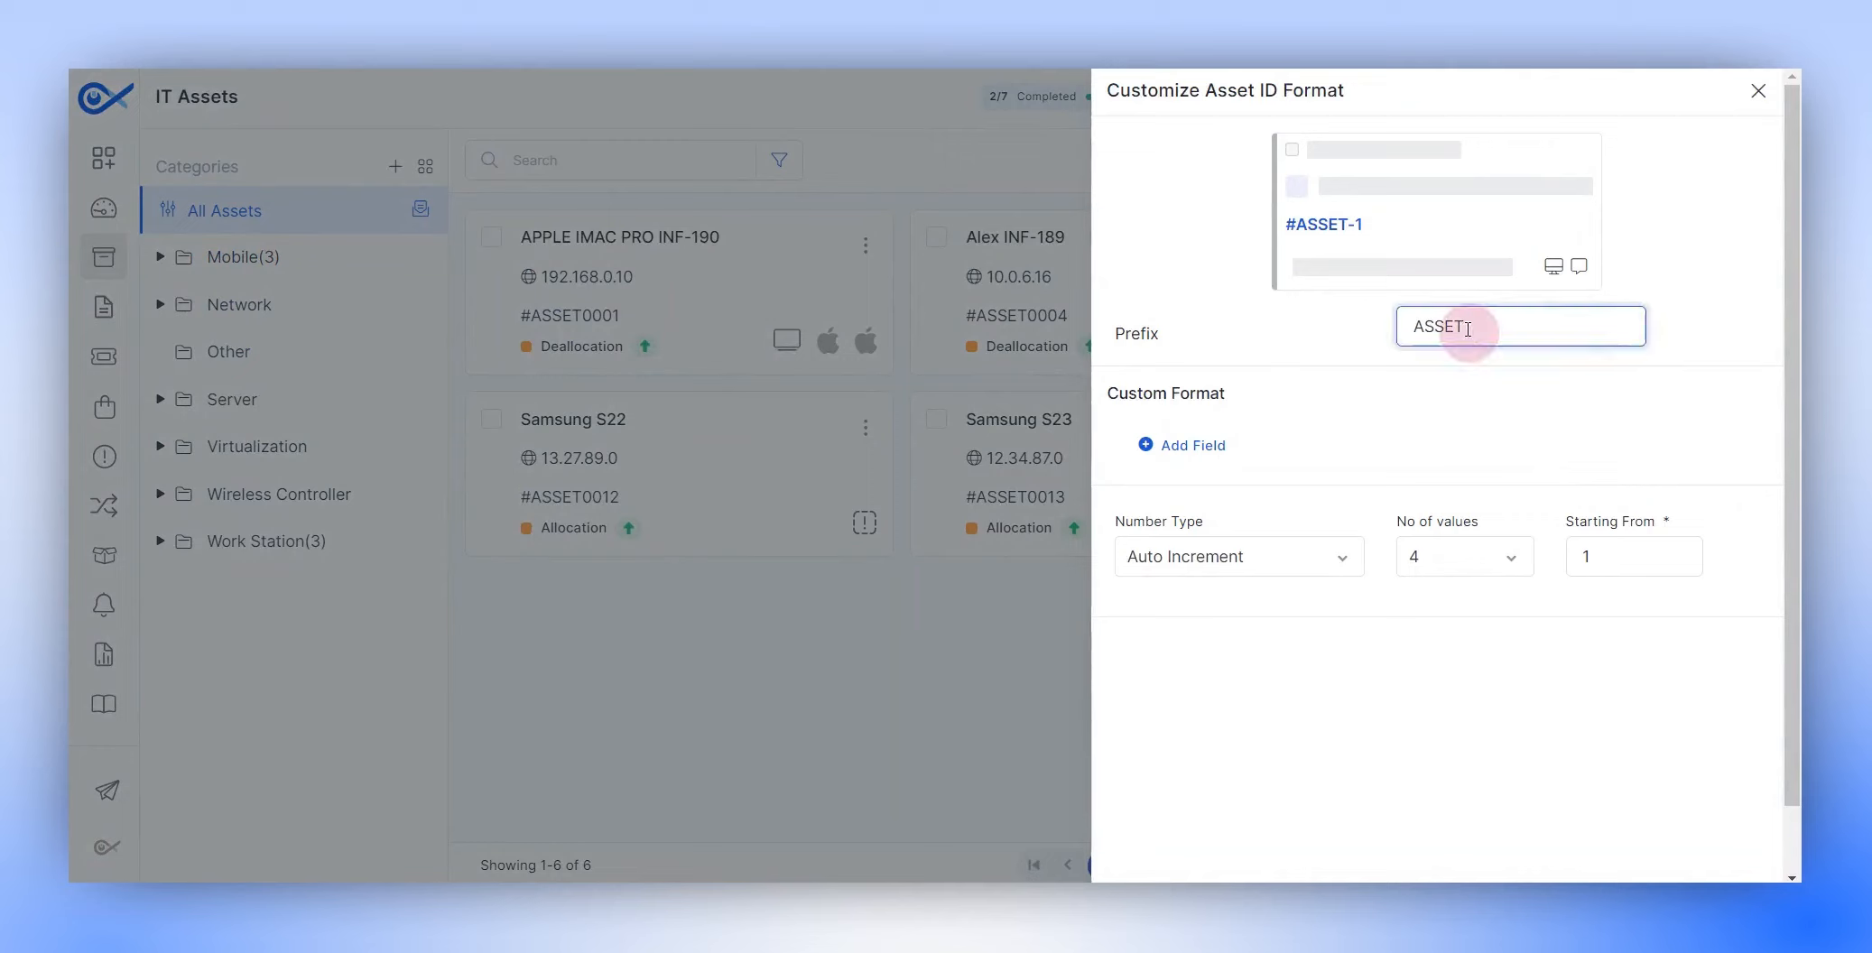
{"action": "key", "text": "BackSpace"}
{"action": "key", "text": "BackSpace"}
{"action": "key", "text": "BackSpace"}
{"action": "type", "text": "Ass"}
View the number type options for asset IDs and leave the format form without saving.
{"action": "left_click", "coordinate": [1318, 571]}
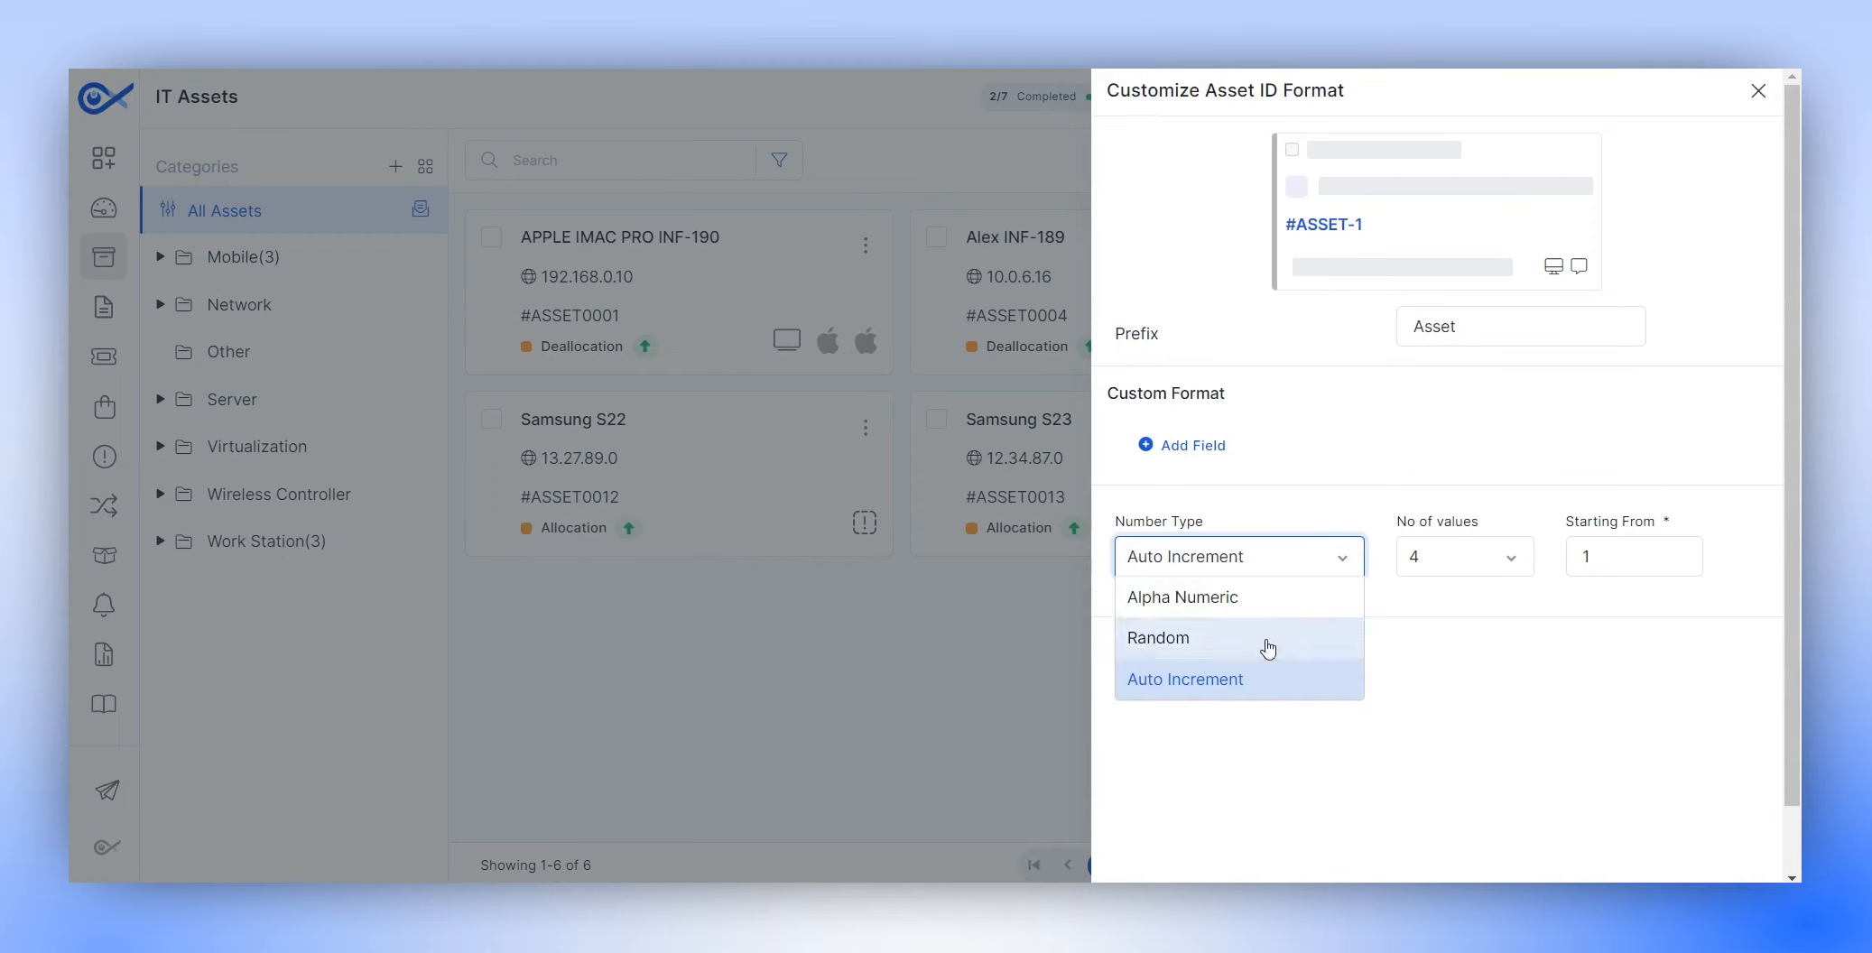
{"action": "left_click", "coordinate": [1345, 565]}
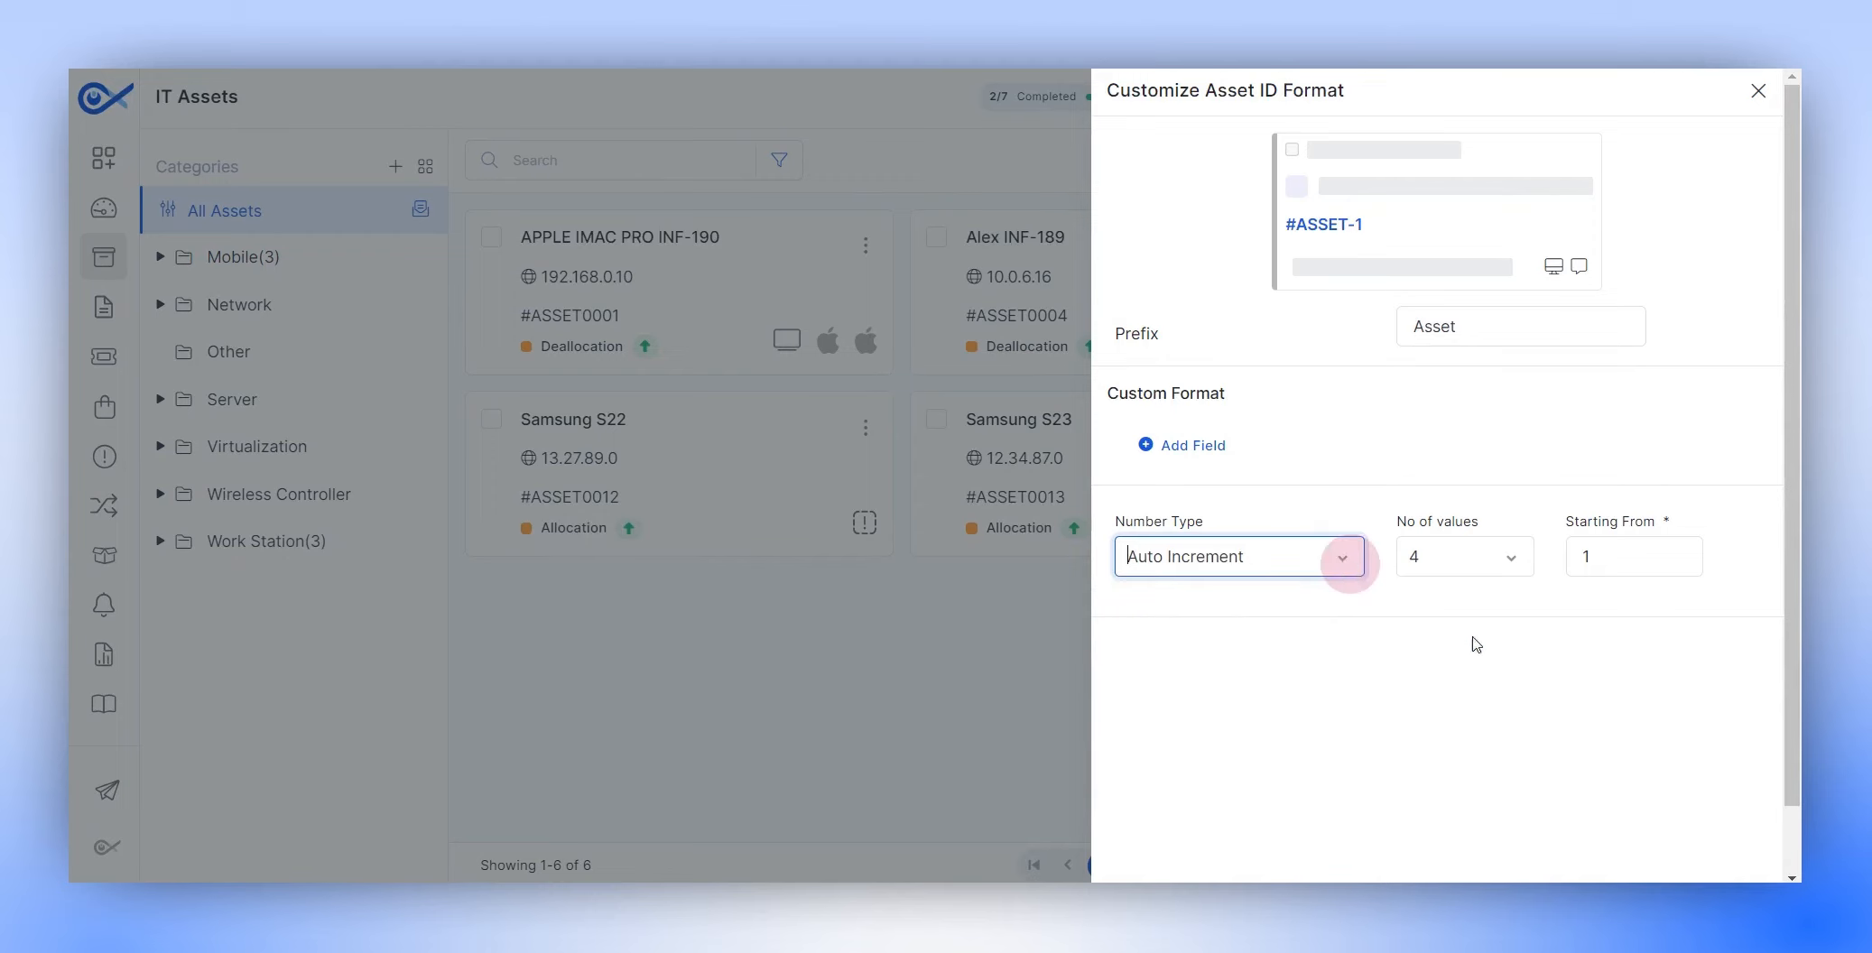
{"action": "left_click", "coordinate": [1756, 91]}
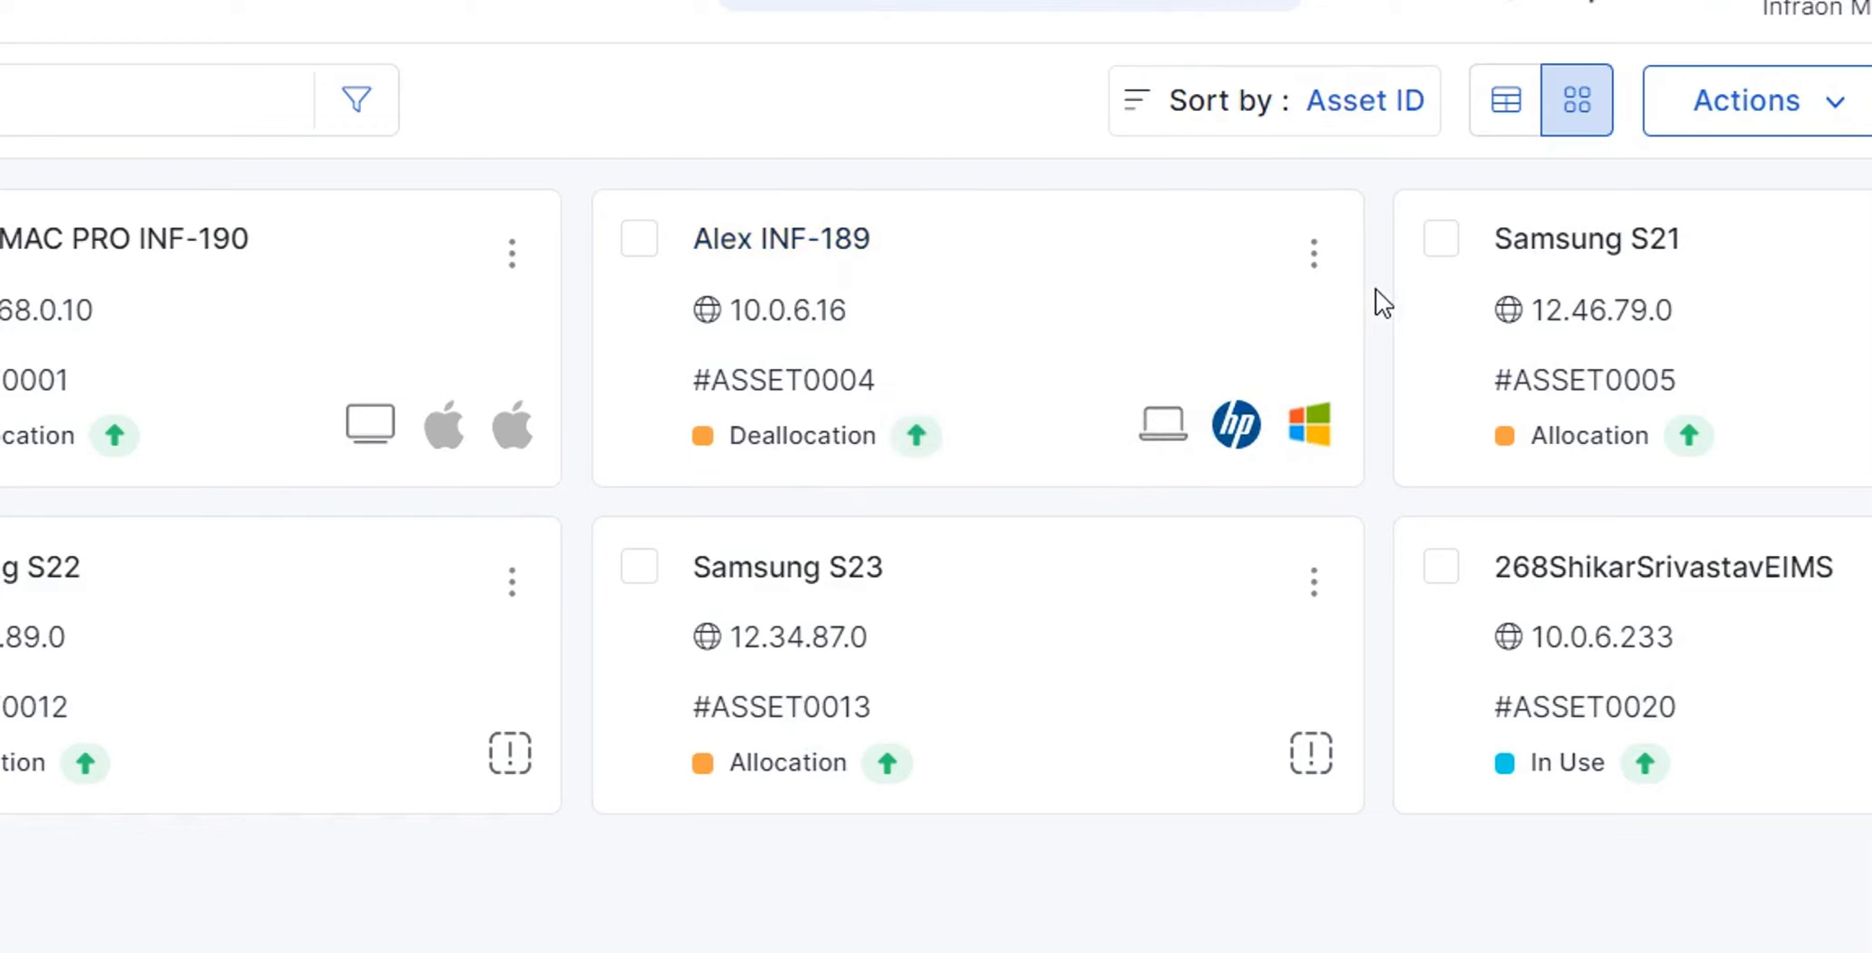
Open the edit form of the Alex INF-189 asset from its card options and close it without changes.
{"action": "left_click", "coordinate": [1313, 255]}
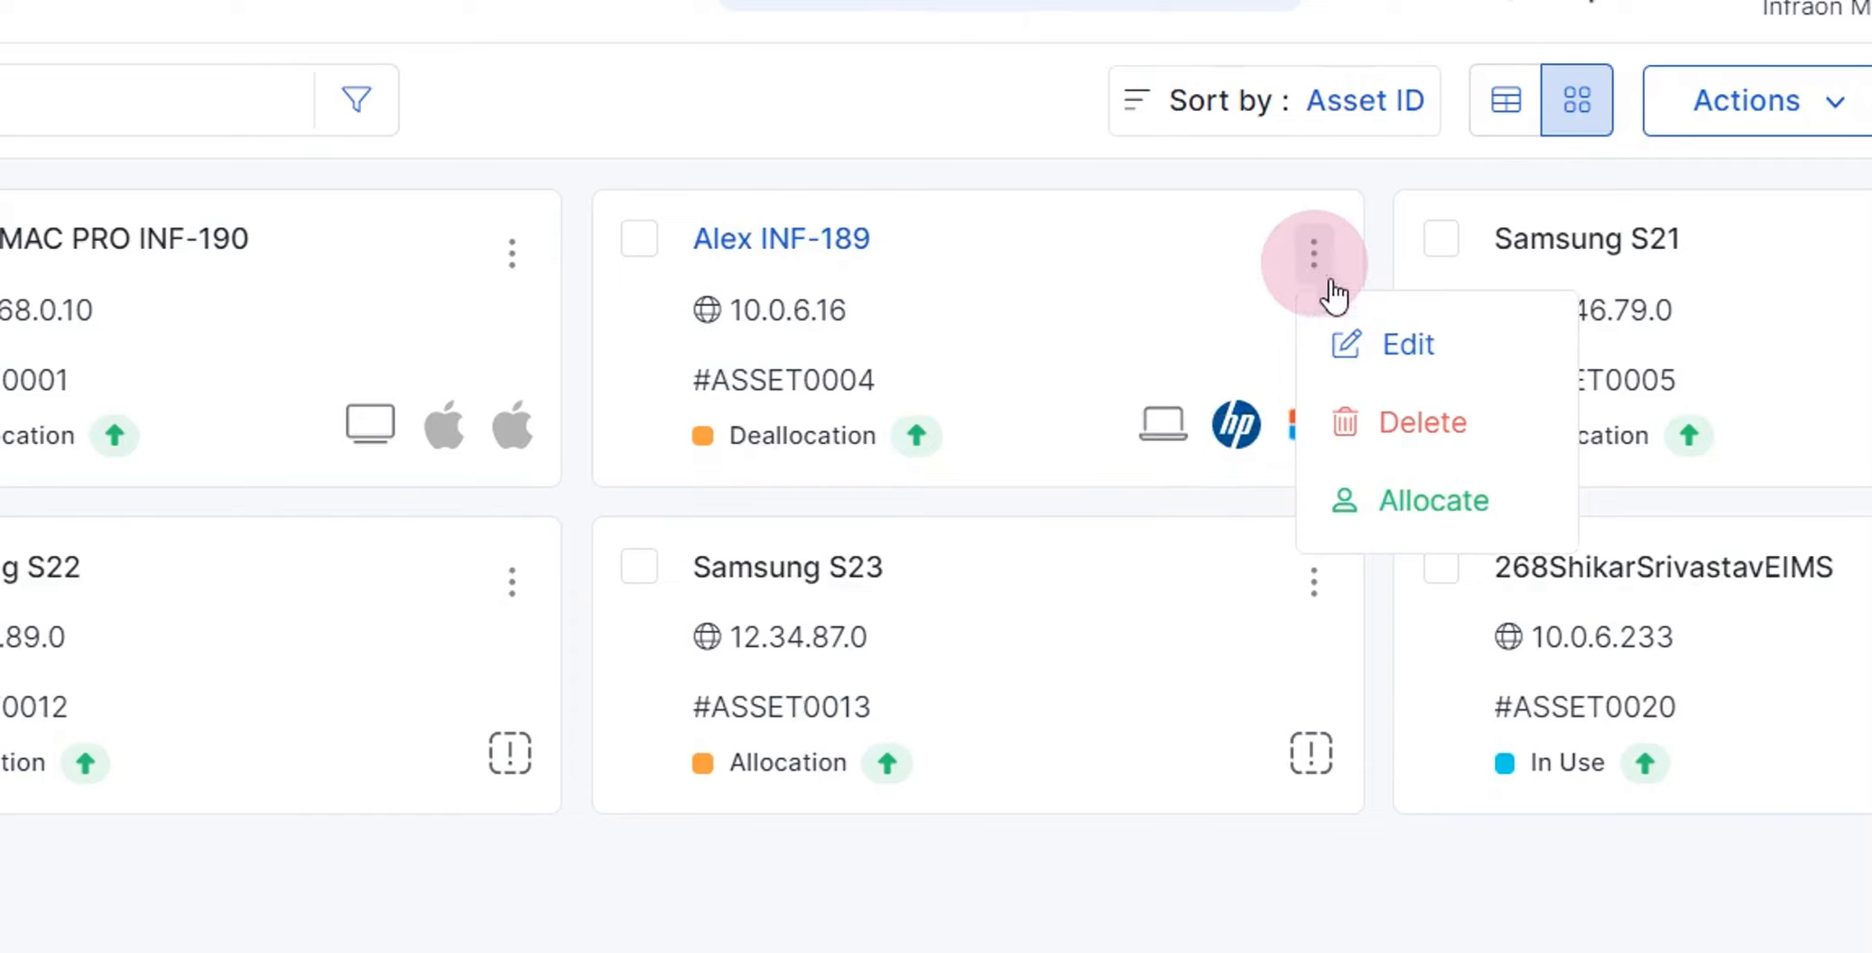
{"action": "left_click", "coordinate": [1489, 354]}
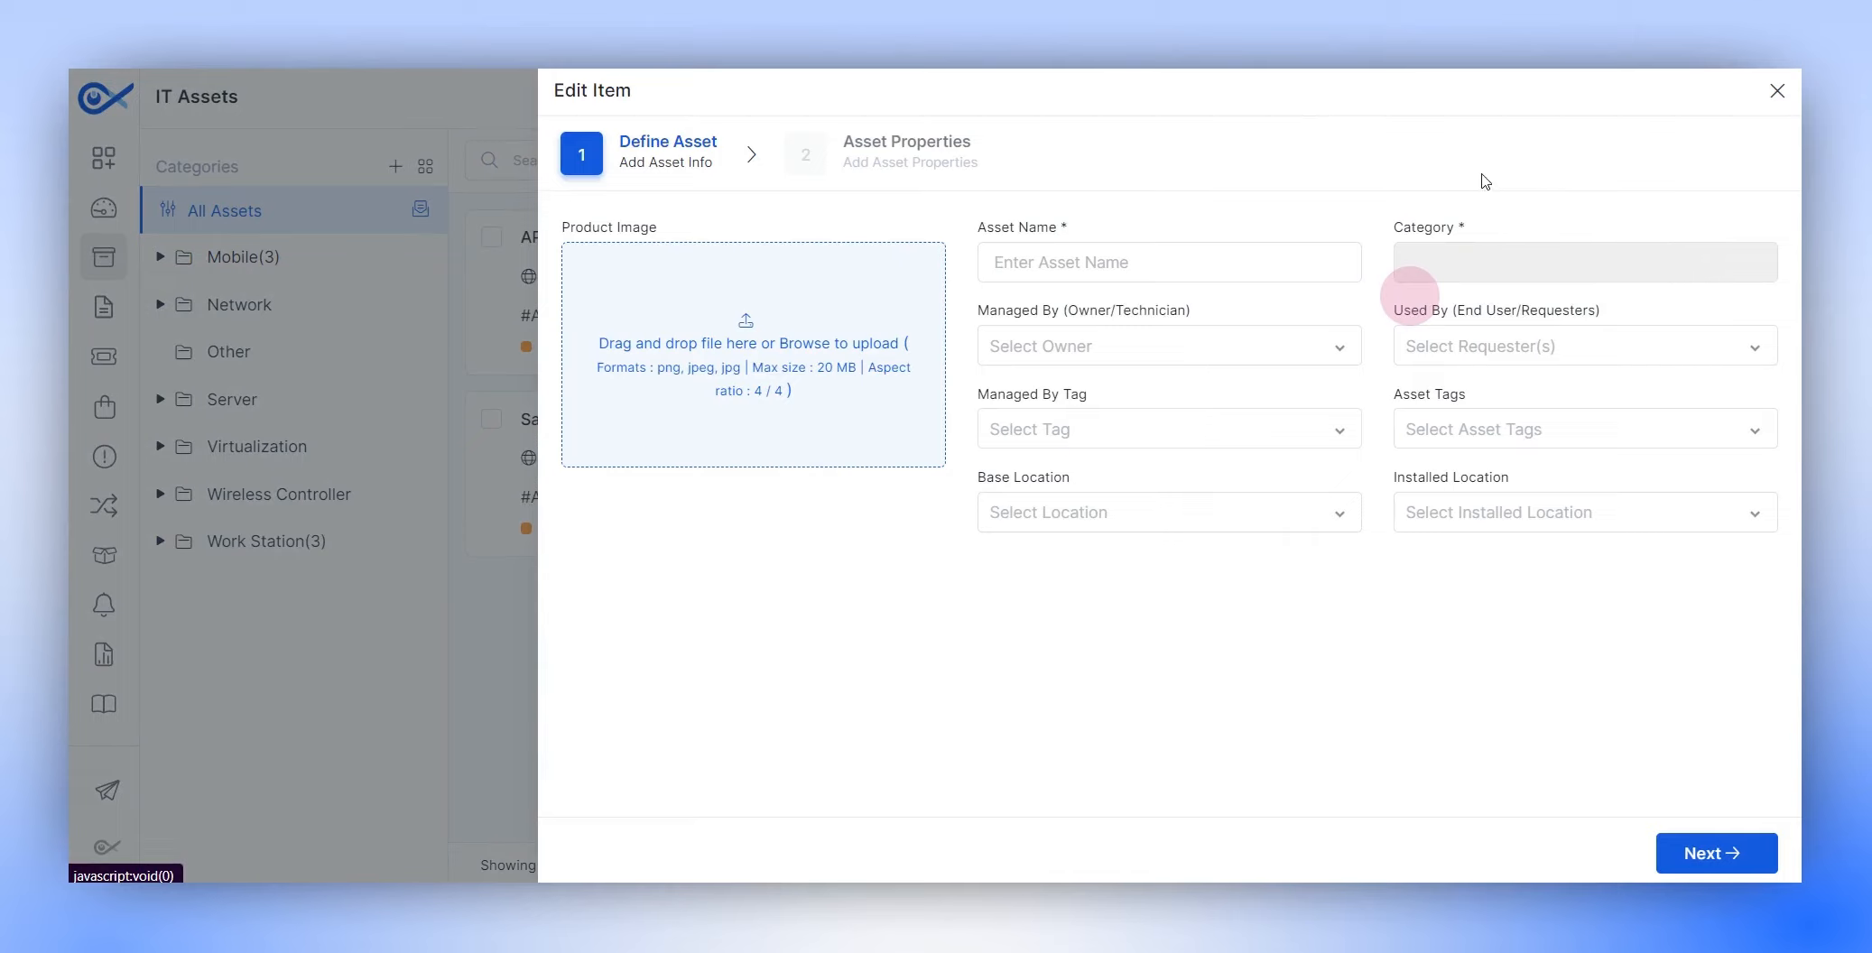
{"action": "left_click", "coordinate": [1775, 92]}
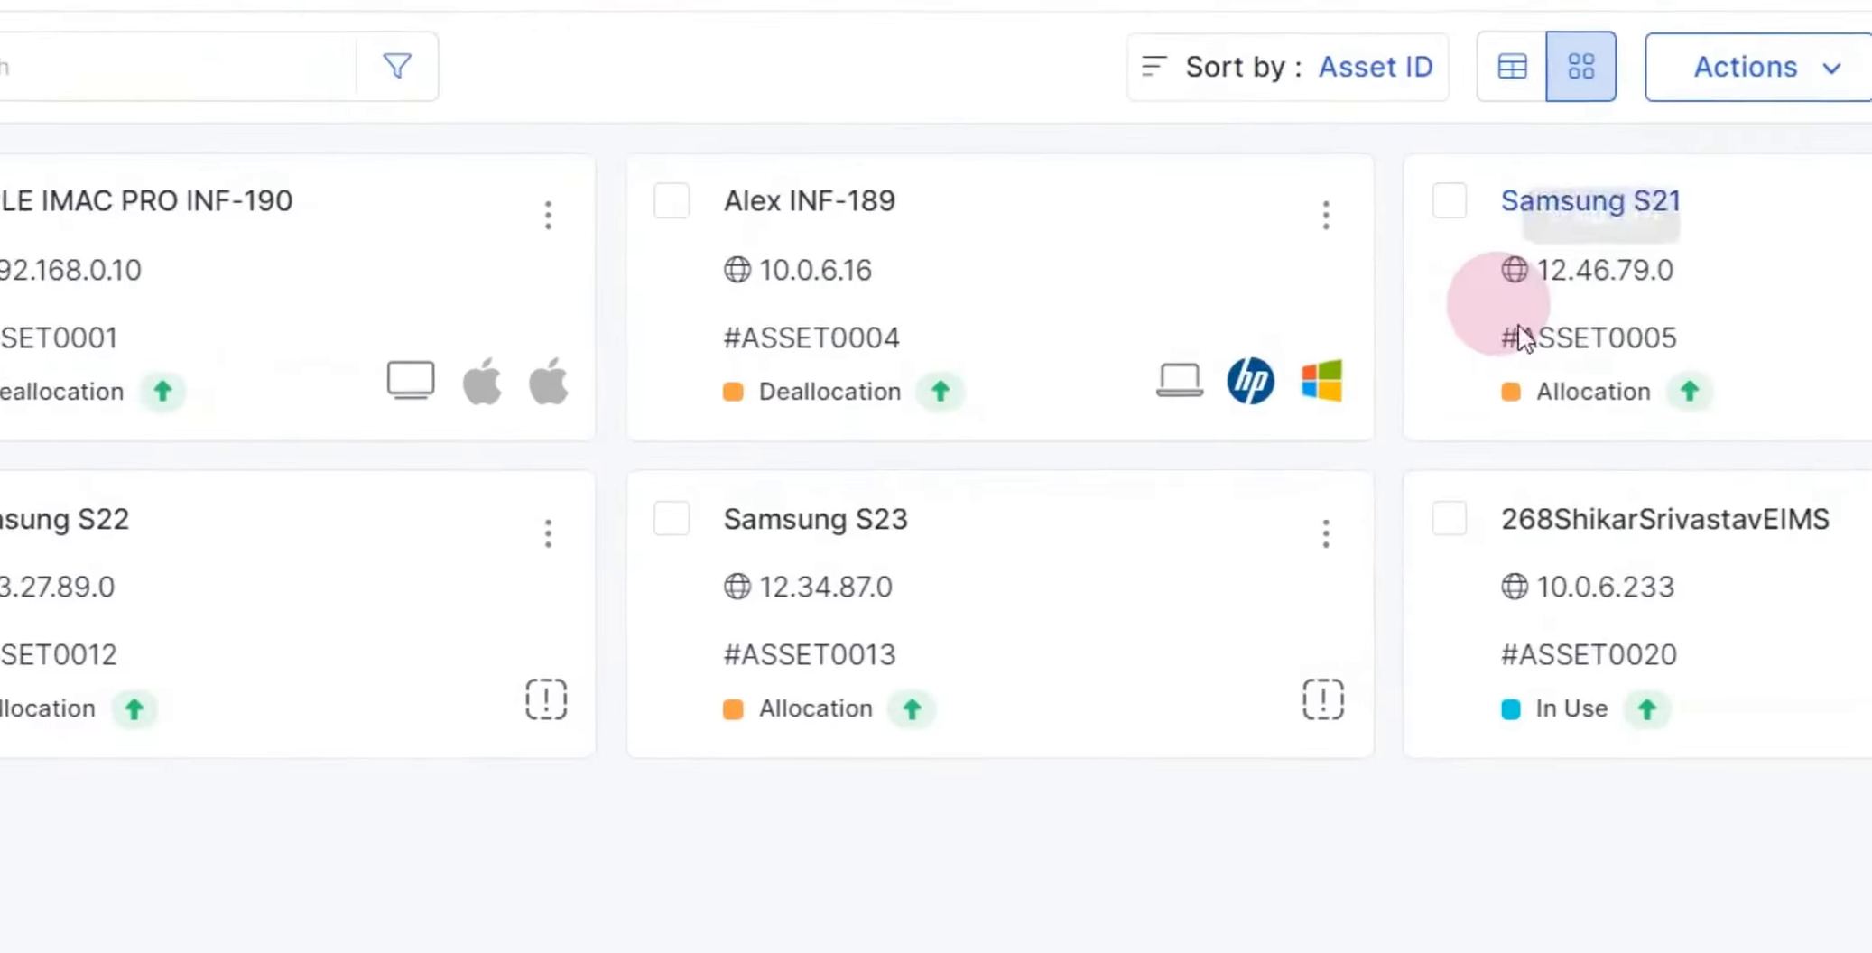
{"action": "left_click", "coordinate": [1310, 247]}
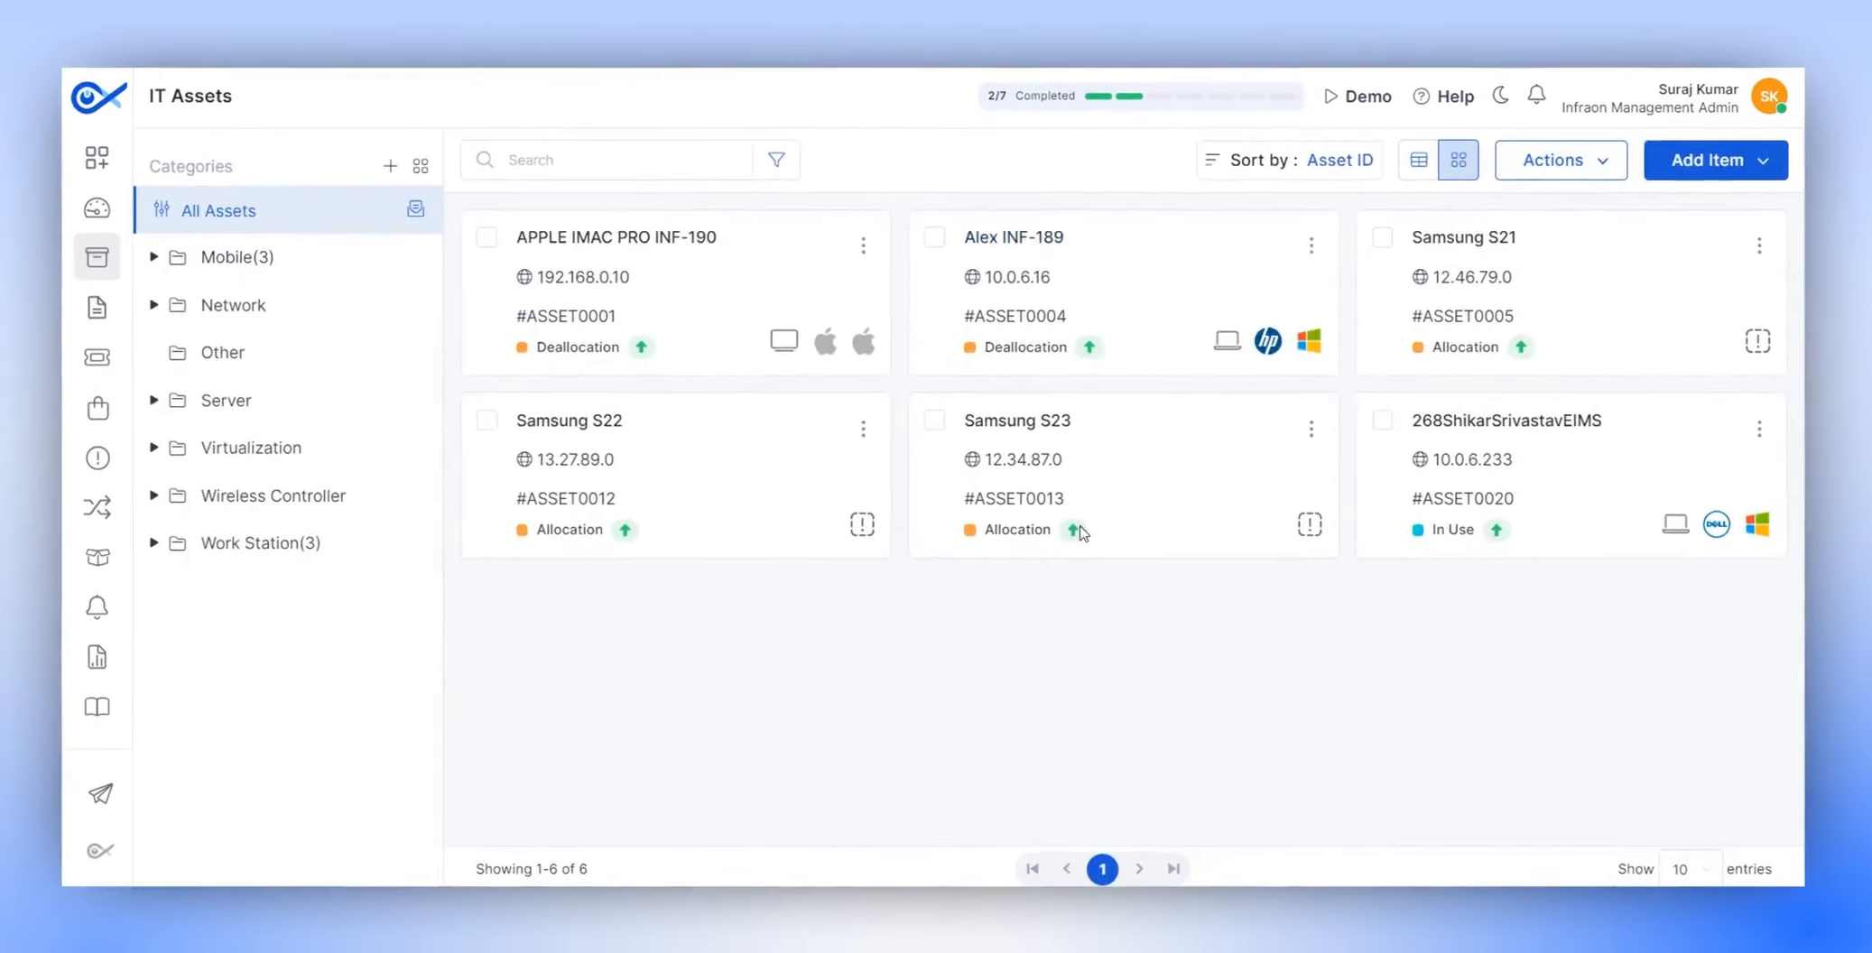
Open the details page of the Alex INF-189 asset, review its procurement and cost properties, and return to the asset list.
{"action": "left_click", "coordinate": [820, 198]}
{"action": "scroll", "coordinate": [784, 458], "scroll_direction": "down", "scroll_amount": 8}
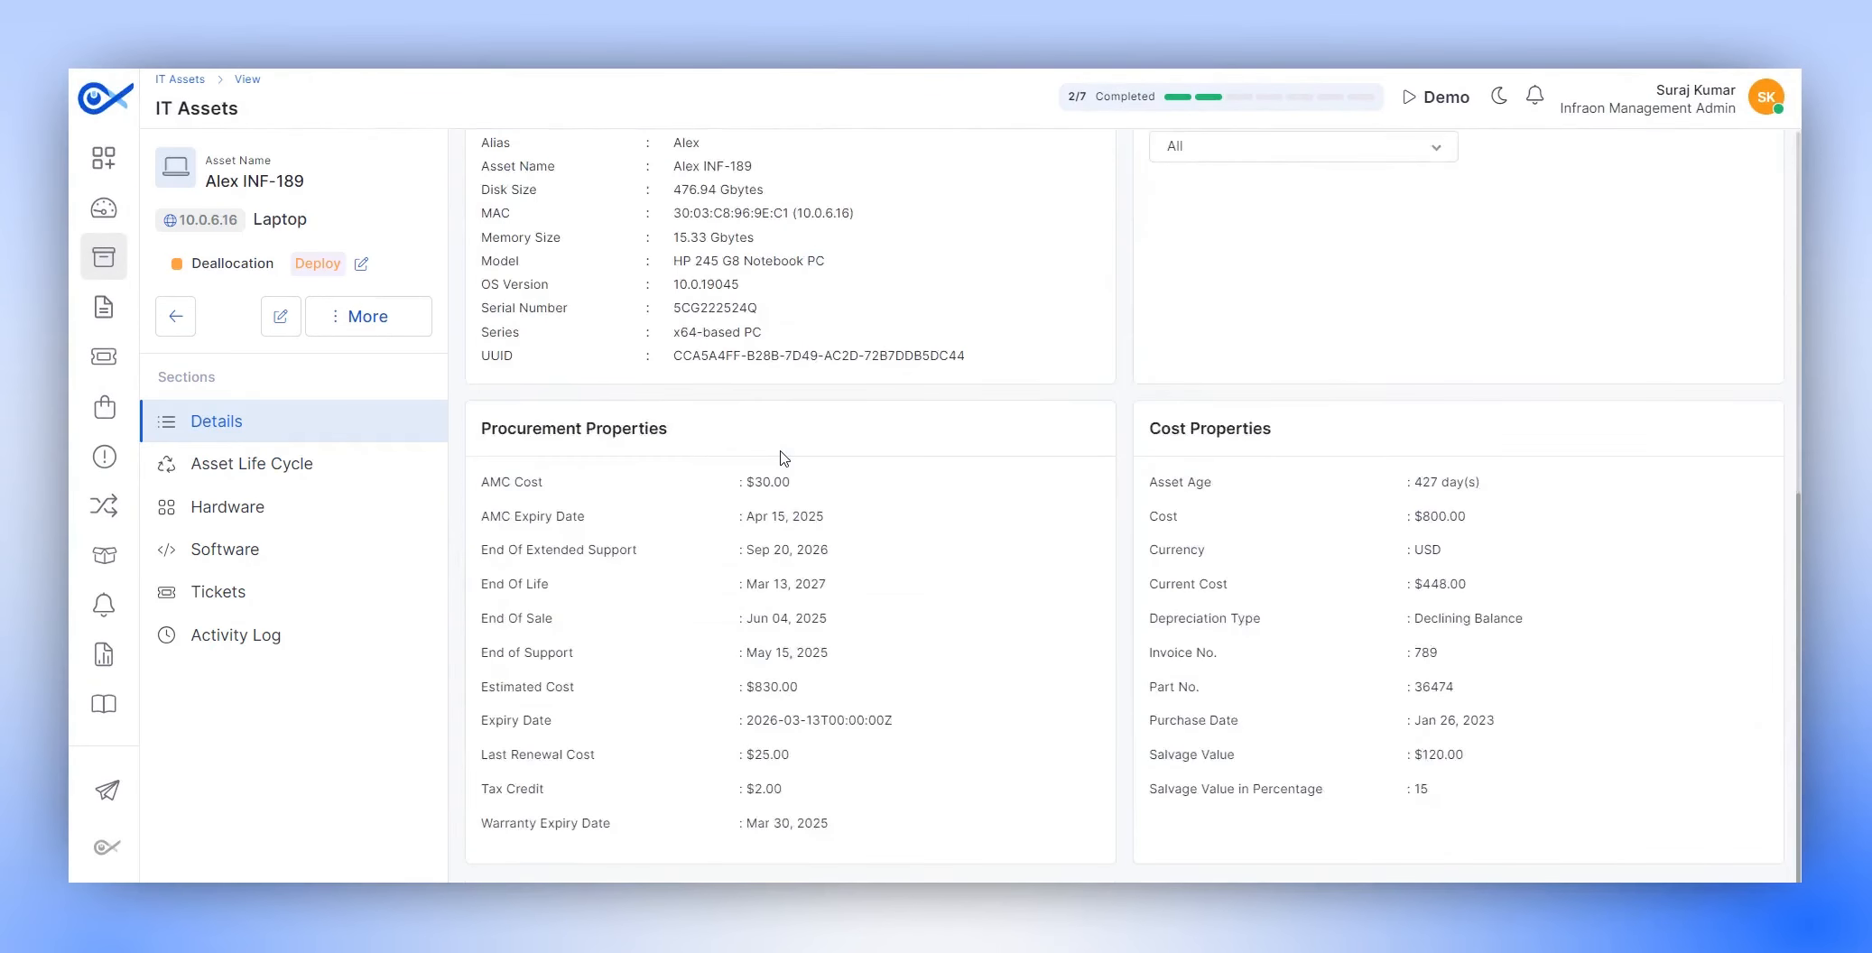
{"action": "scroll", "coordinate": [783, 458], "scroll_direction": "up", "scroll_amount": 8}
{"action": "left_click", "coordinate": [210, 473]}
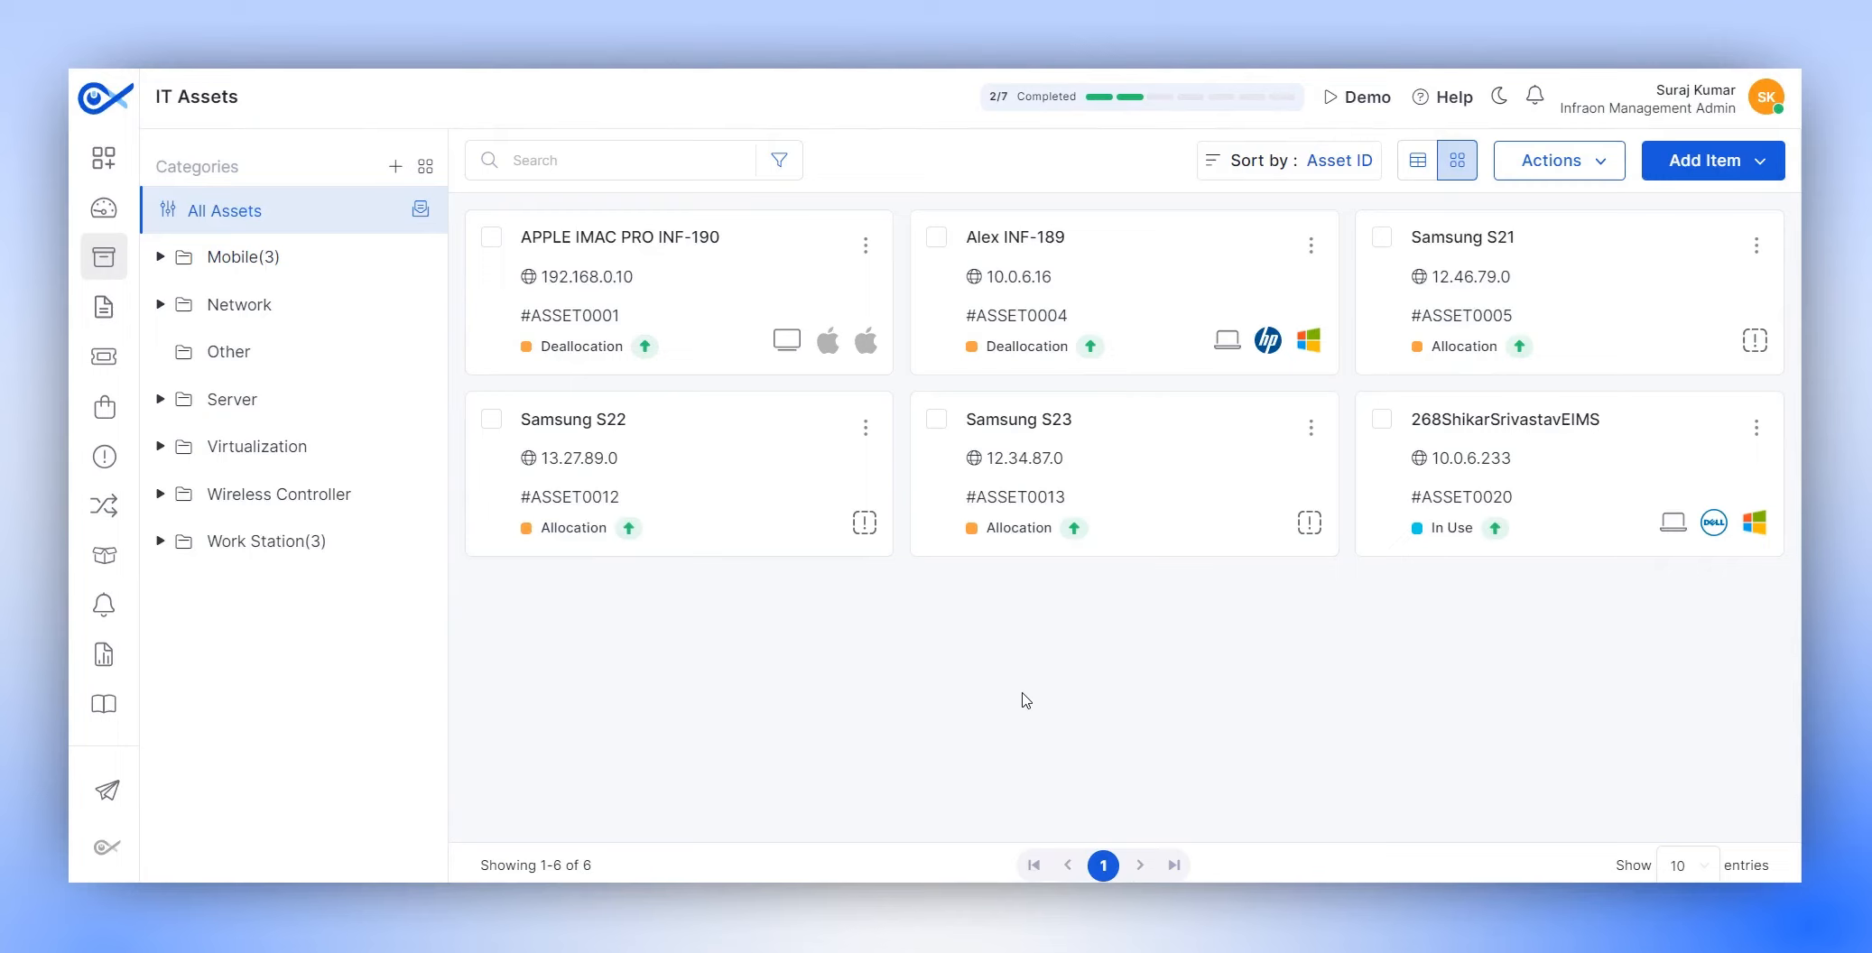
Select the Samsung S23 and Alex INF-189 assets and look through the additional bulk actions, down to Mark as CI.
{"action": "left_click", "coordinate": [938, 423]}
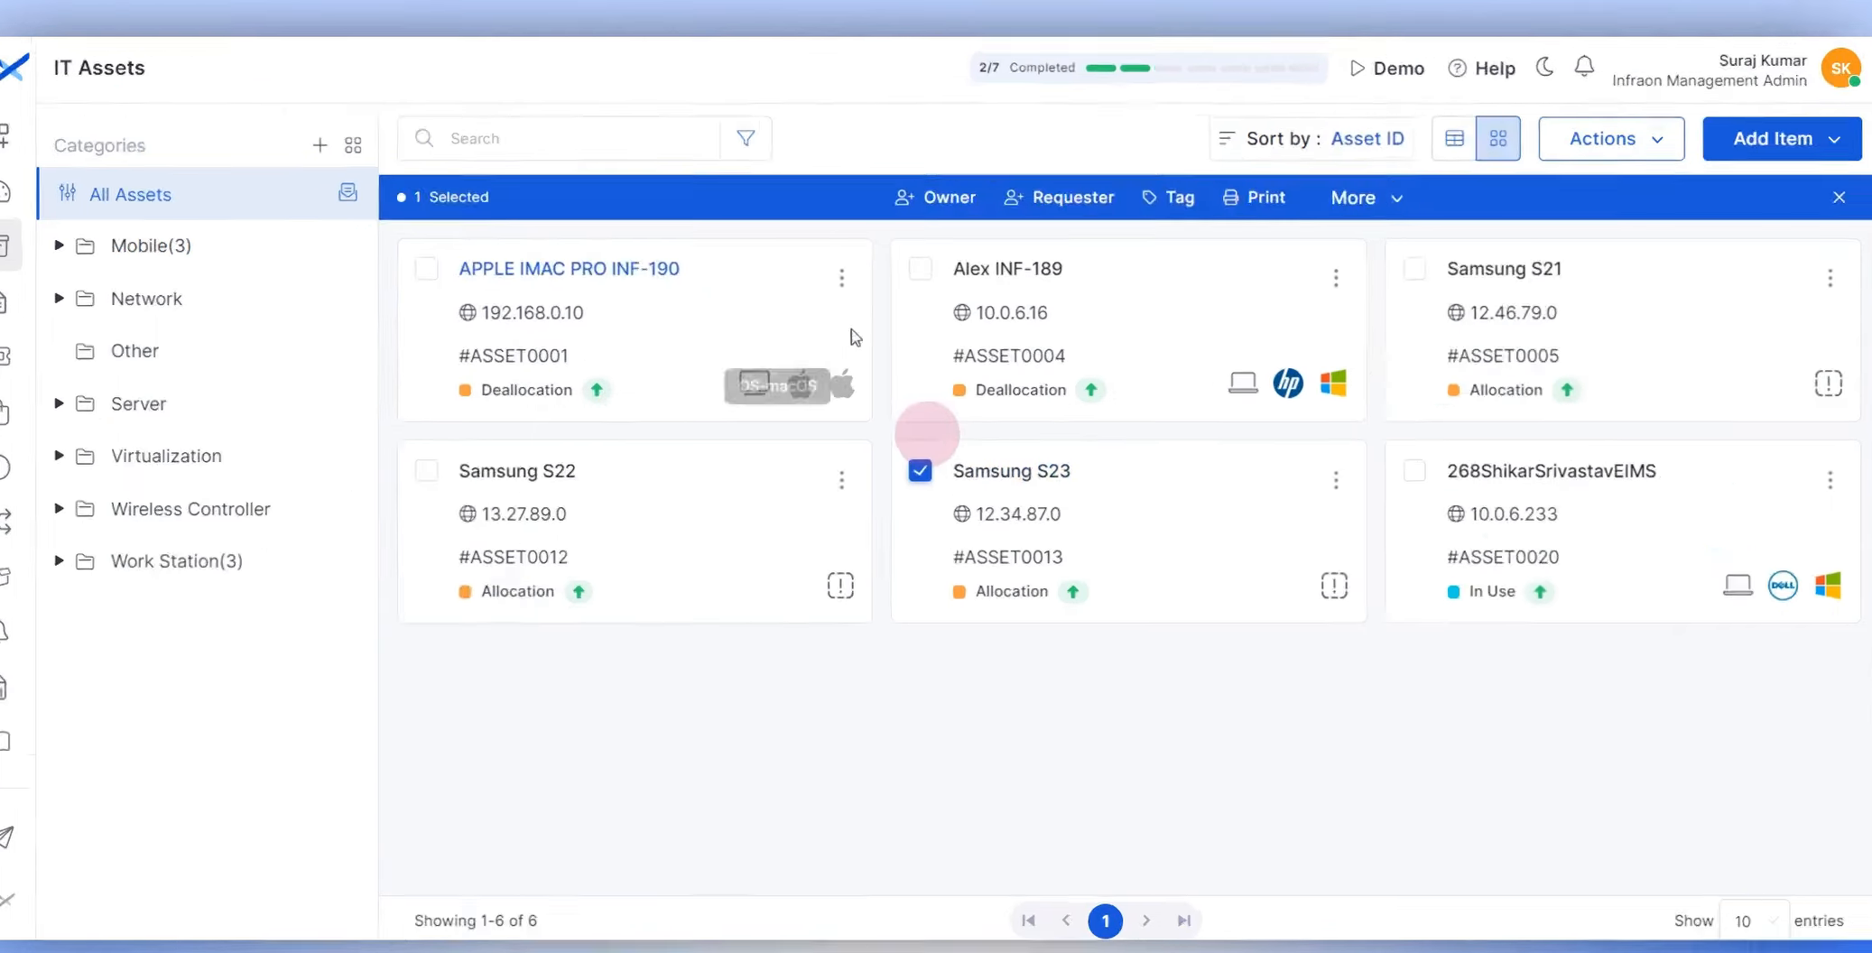
{"action": "left_click", "coordinate": [936, 238]}
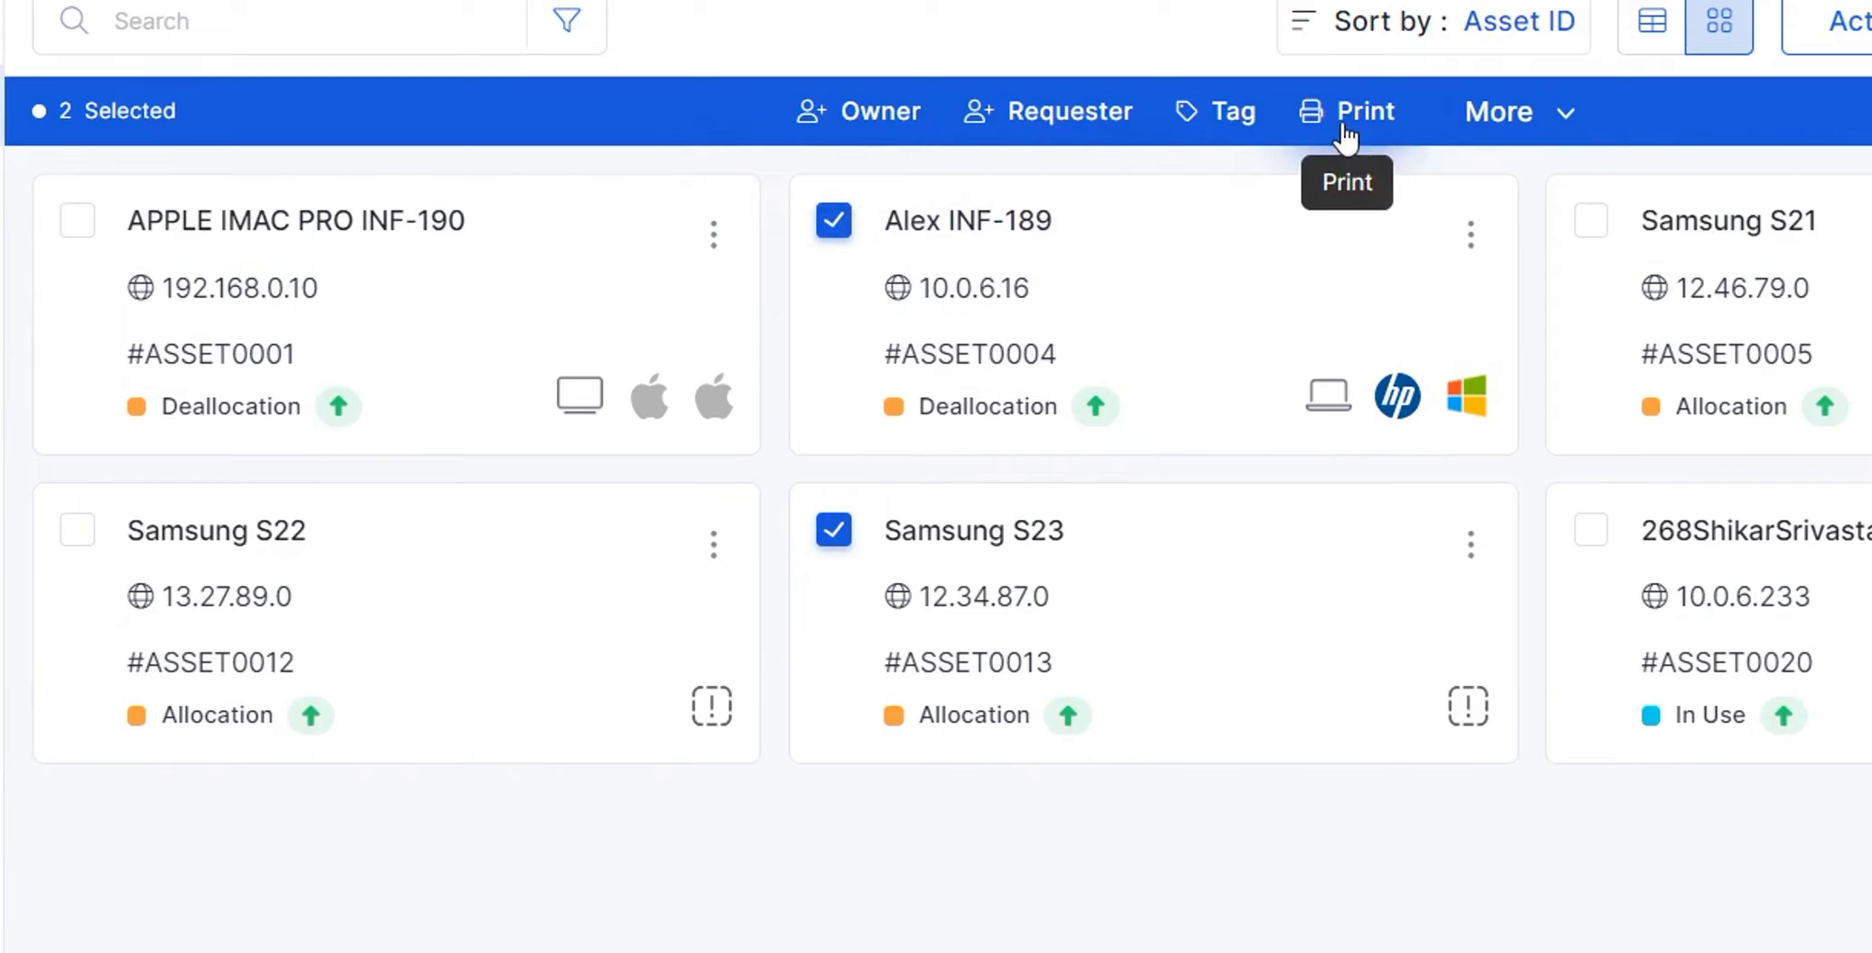
{"action": "left_click", "coordinate": [1527, 115]}
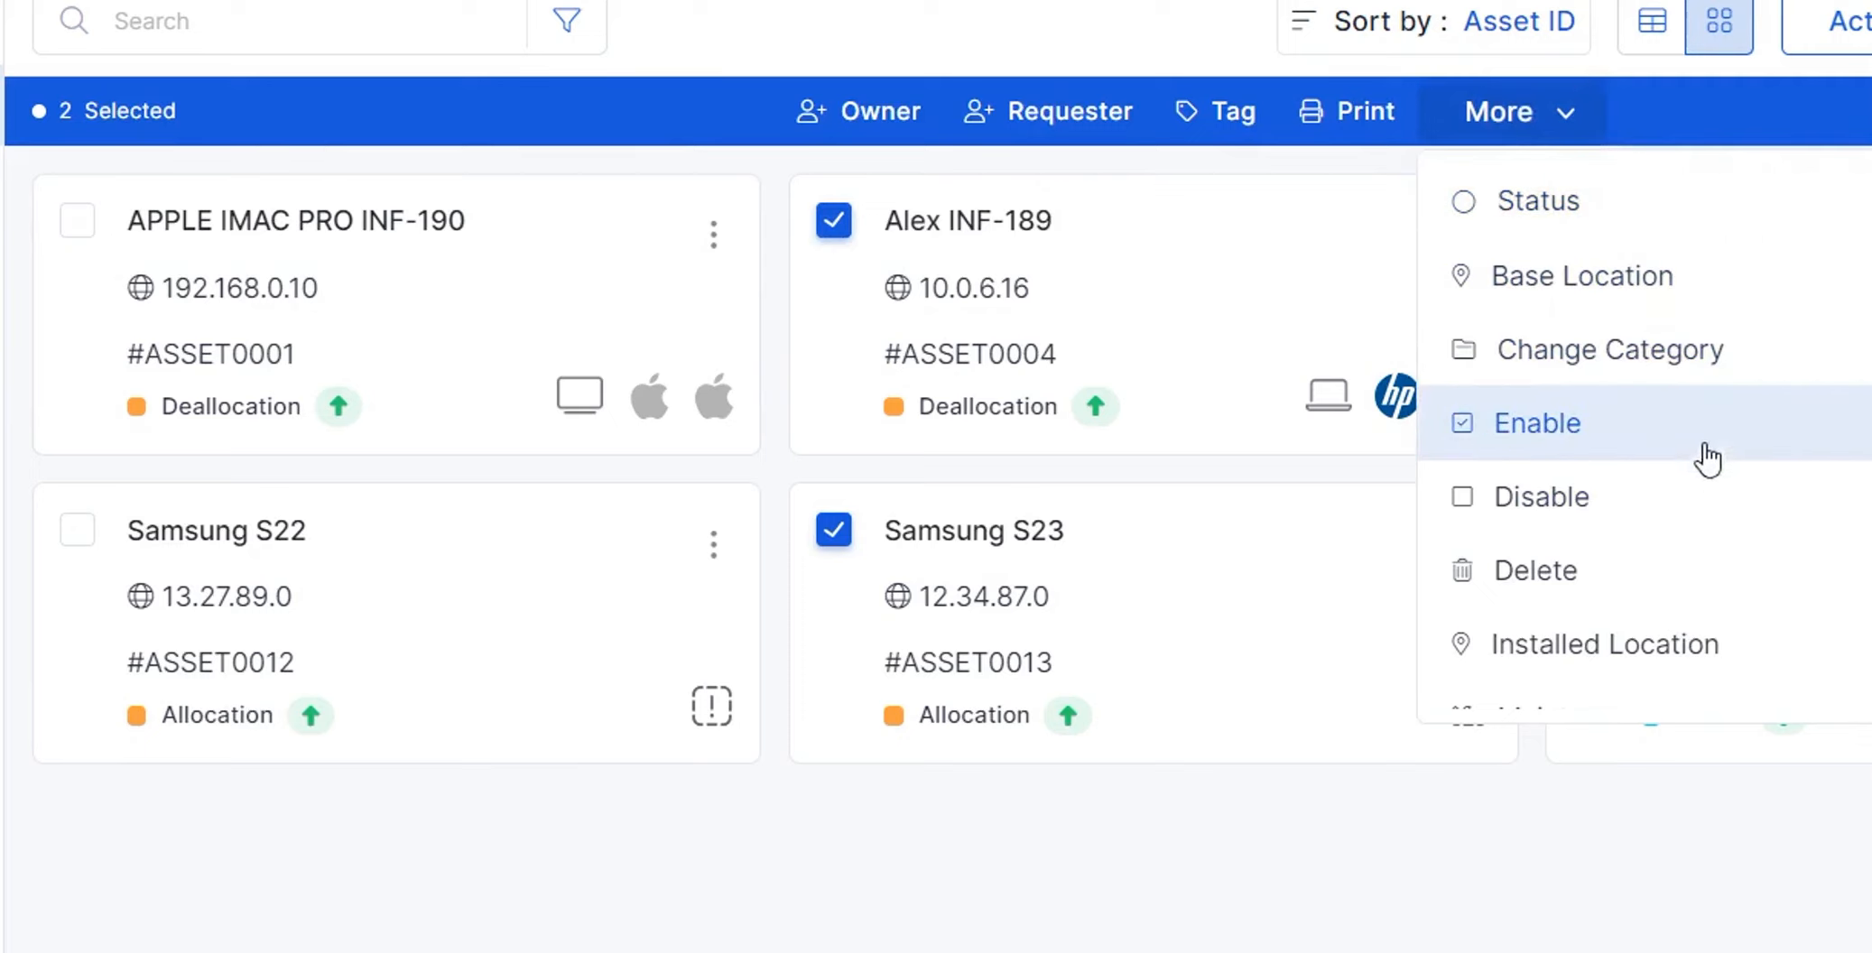
{"action": "scroll", "coordinate": [1704, 447], "scroll_direction": "down", "scroll_amount": 1}
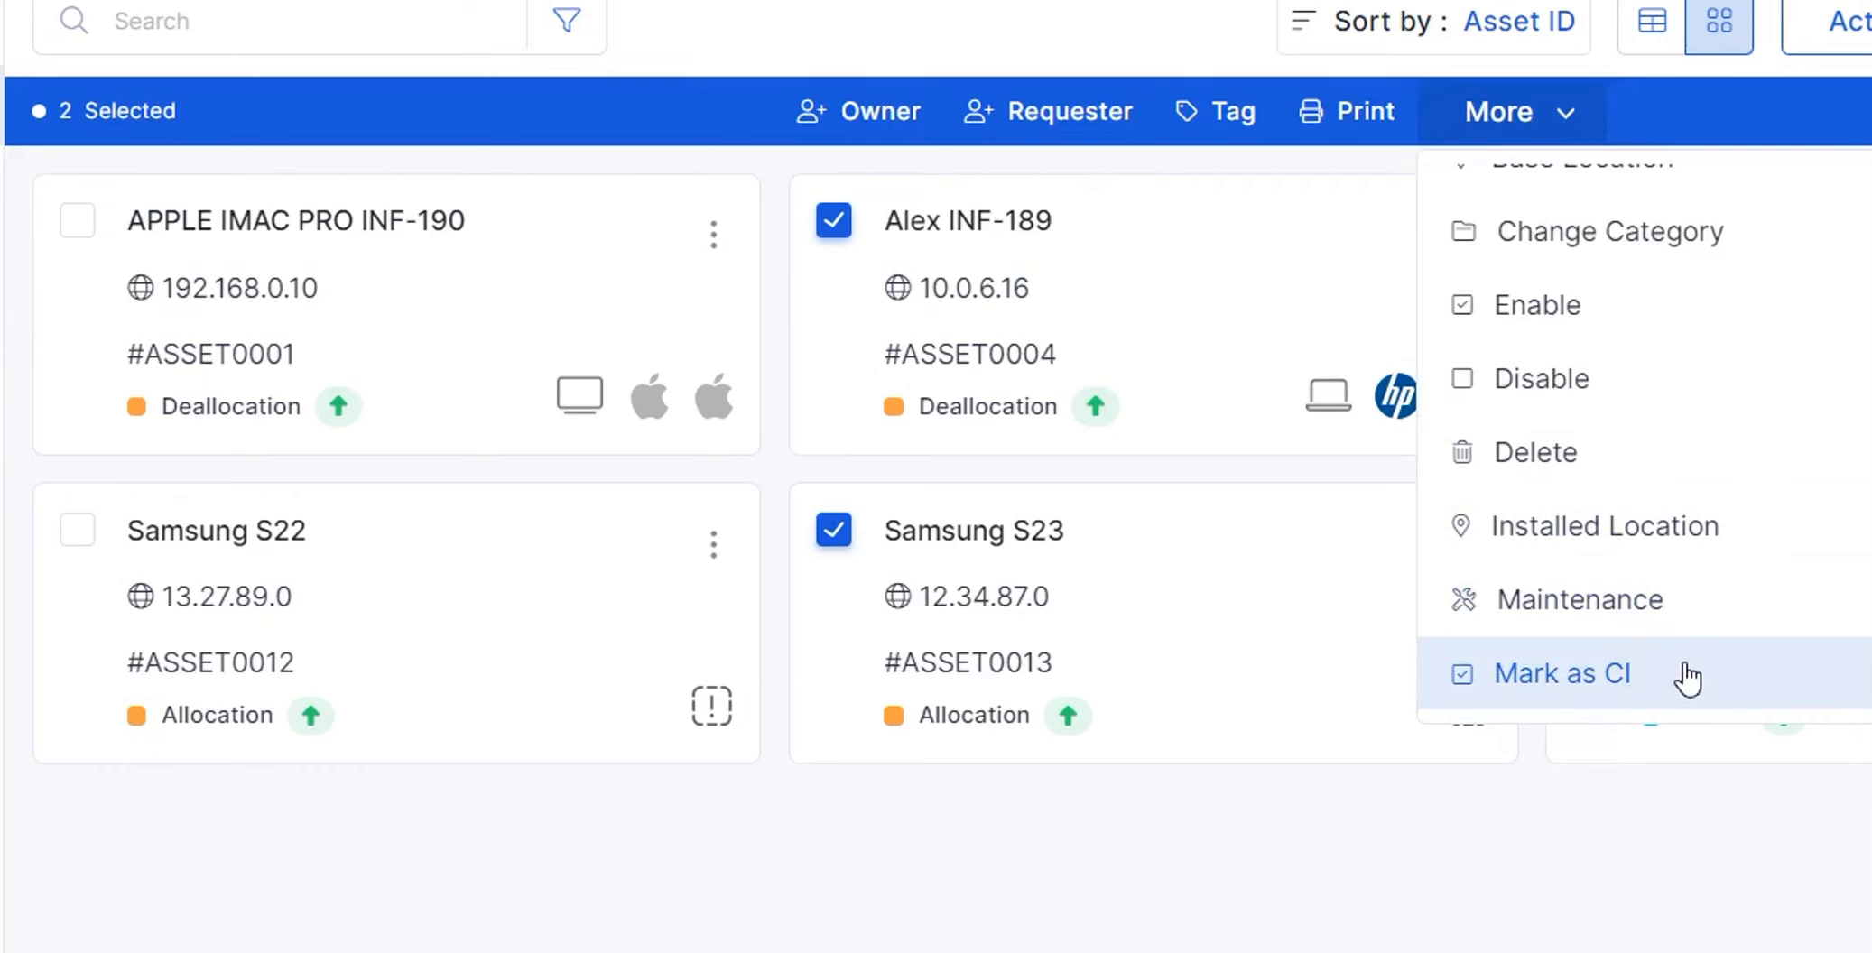
{"action": "left_click", "coordinate": [1624, 889]}
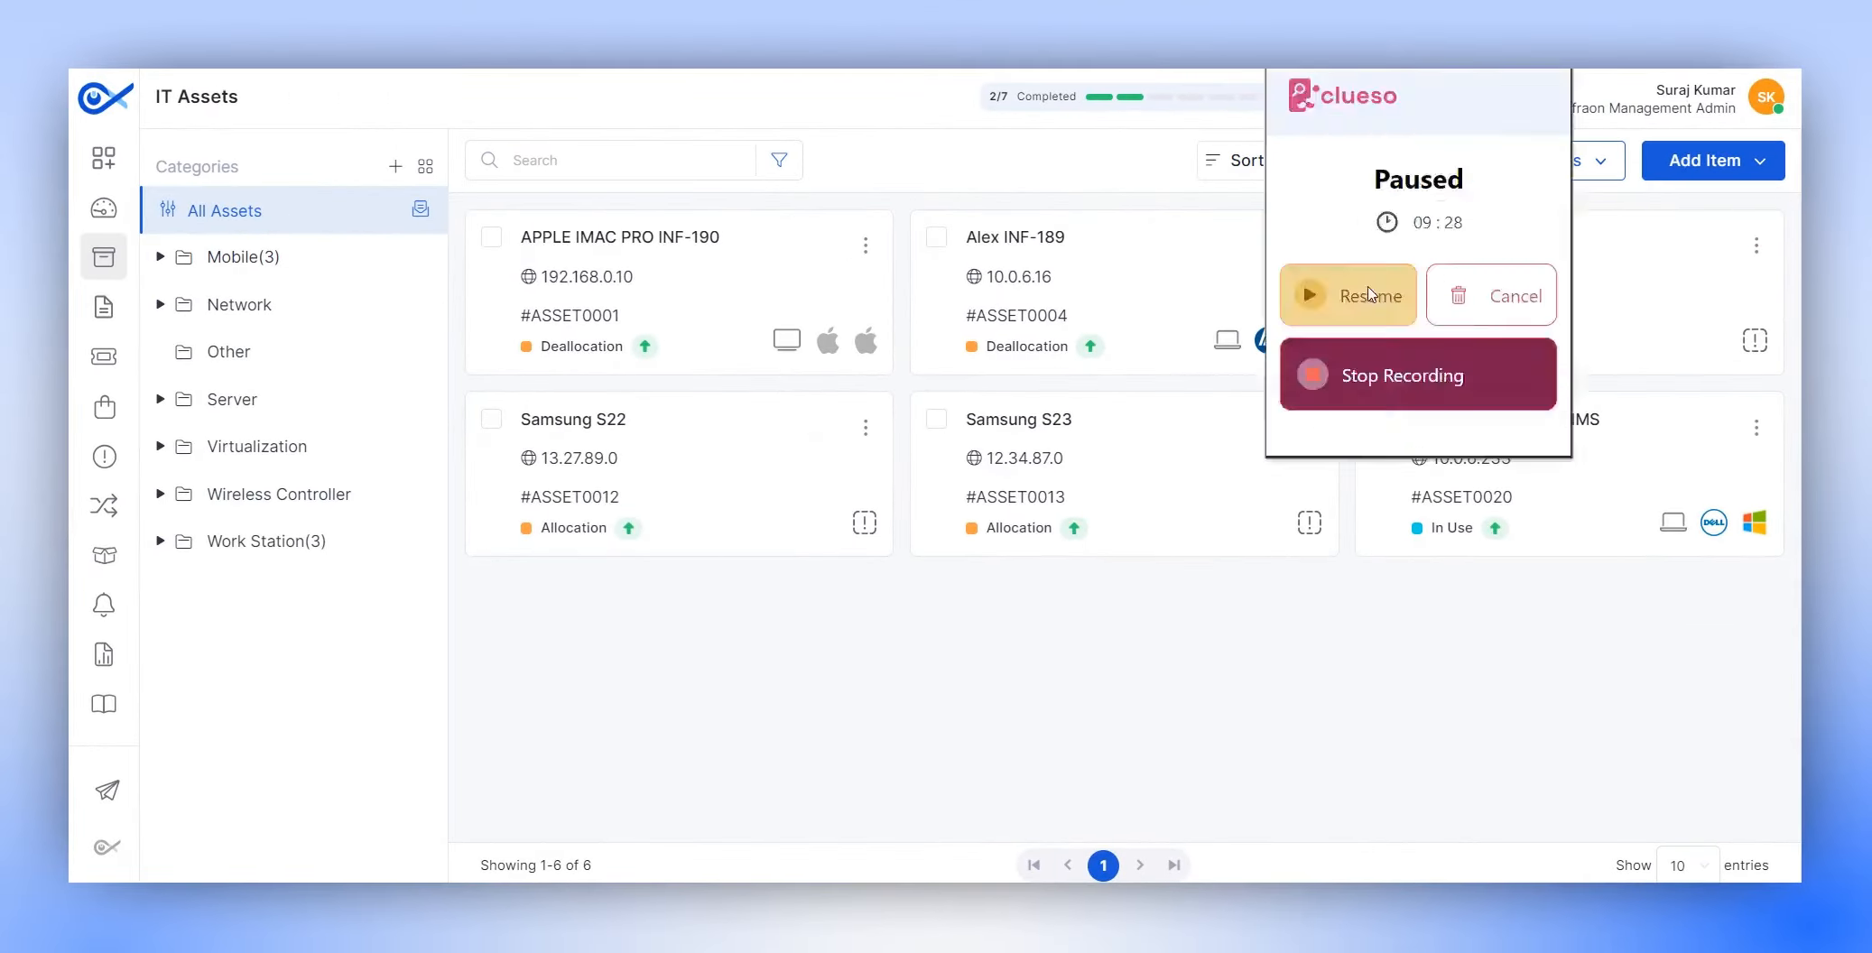
{"action": "left_click", "coordinate": [1366, 296]}
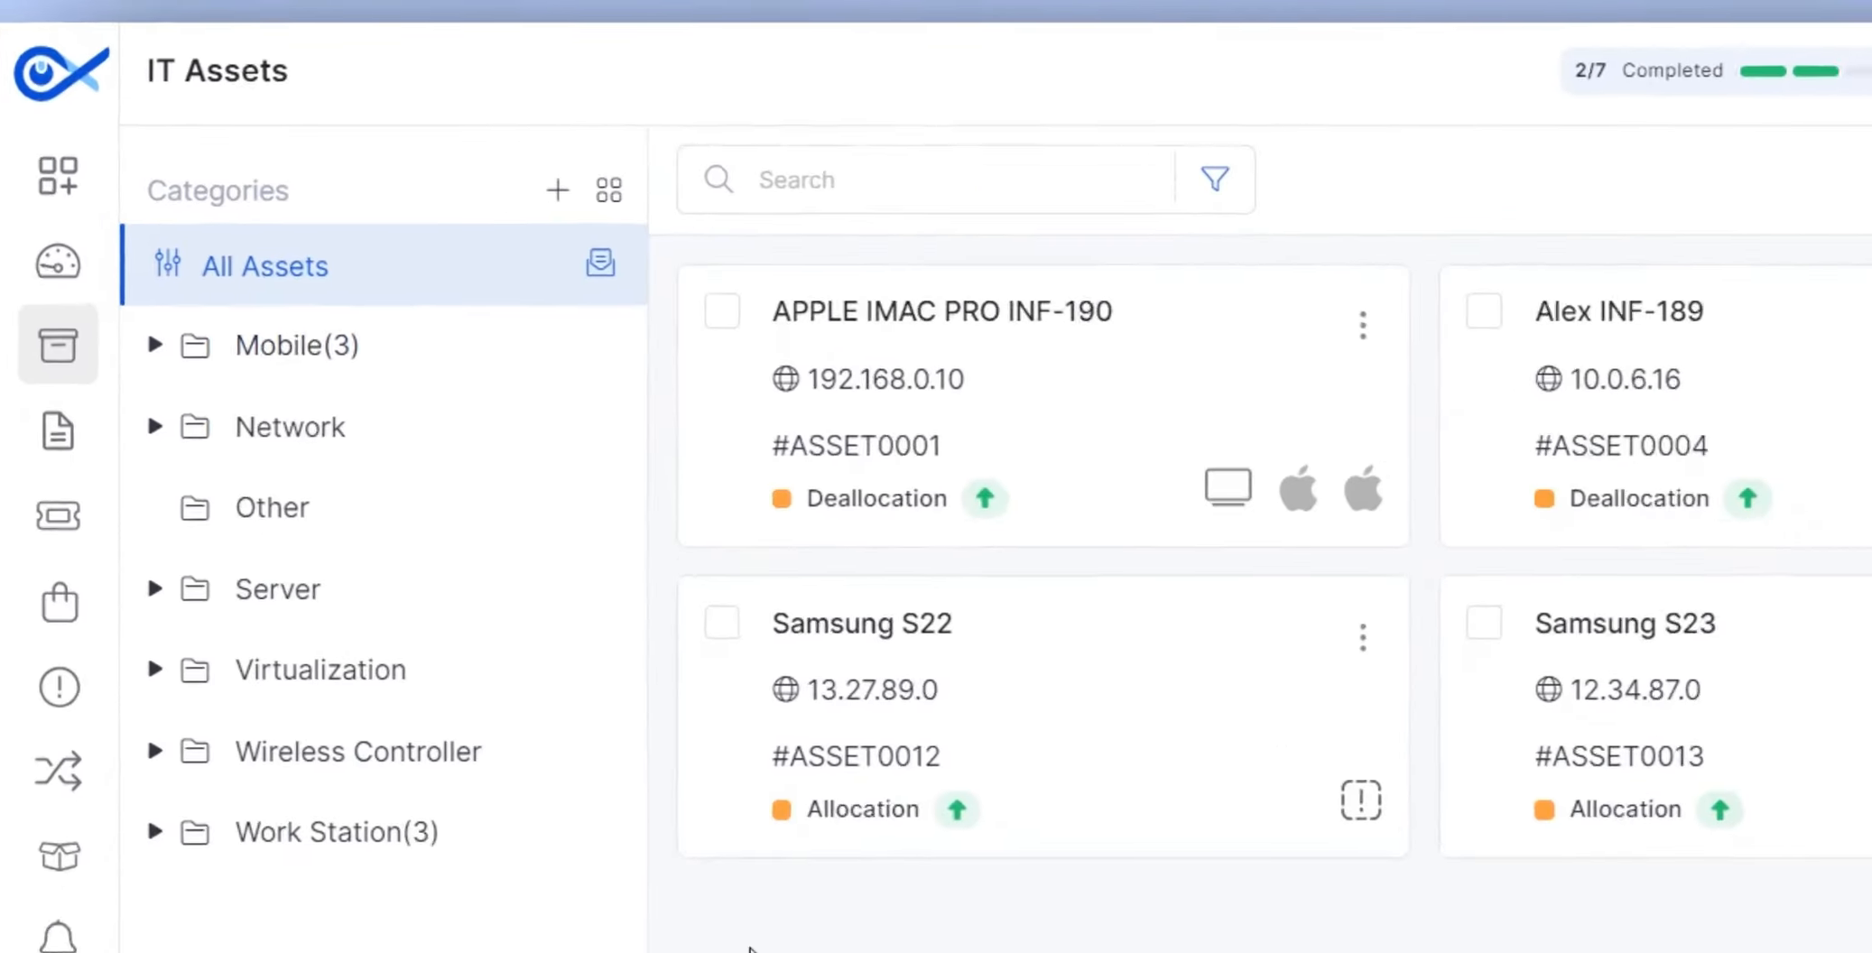
{"action": "mouse_move", "coordinate": [112, 165]}
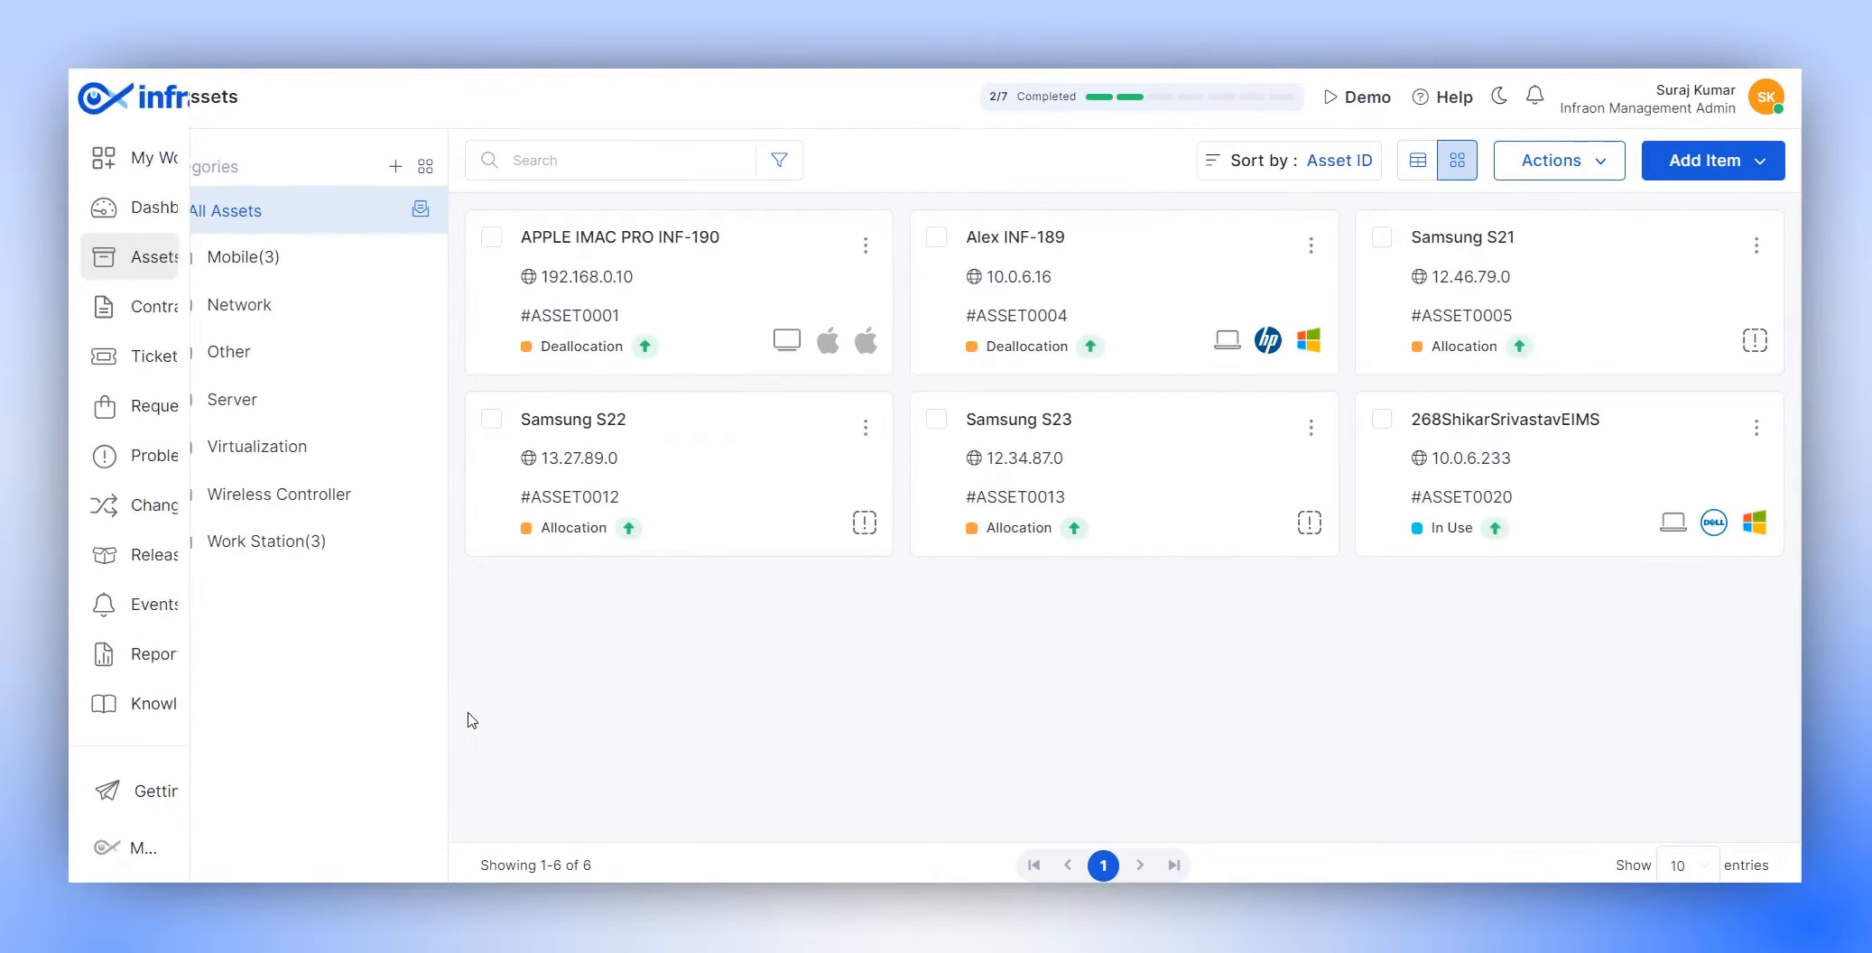